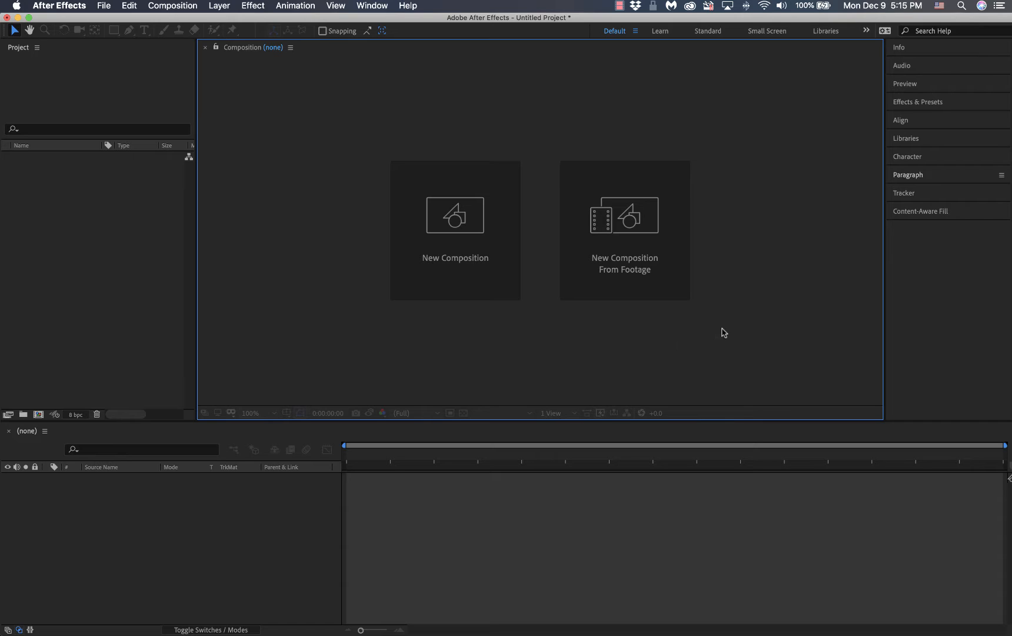
# Create a new composition from the Jump_Slomo.mp4 footage in the AE Exercise Files 1 folder
pyautogui.click(627, 254)
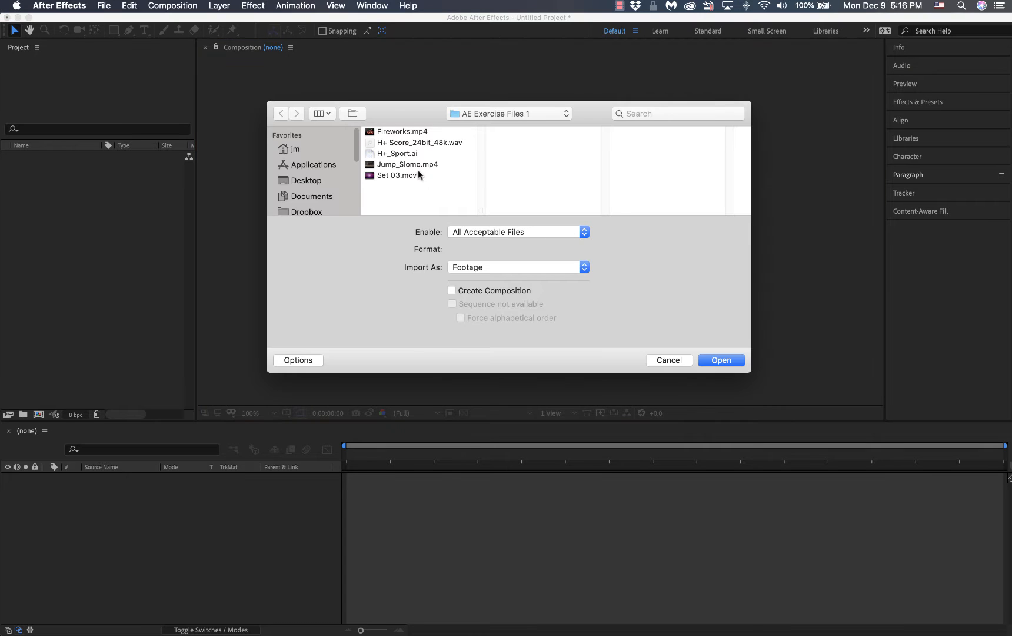
pyautogui.click(400, 164)
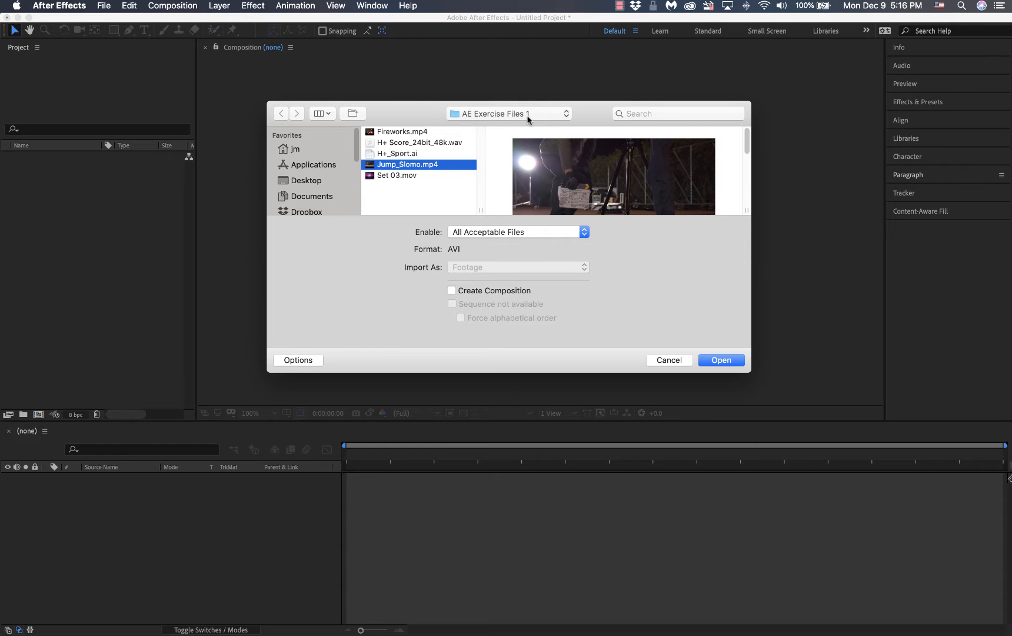
pyautogui.click(708, 359)
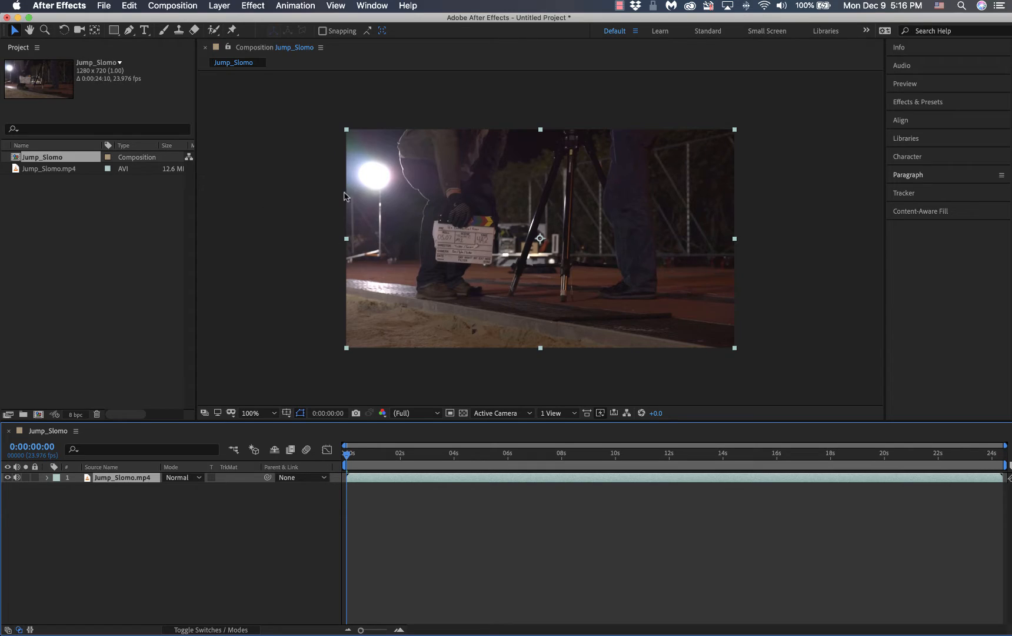
# Switch to the Laulima course page in Firefox, examine its After Effects project downloads, and return to After Effects
pyautogui.hotkey('ctrl', 'Up')
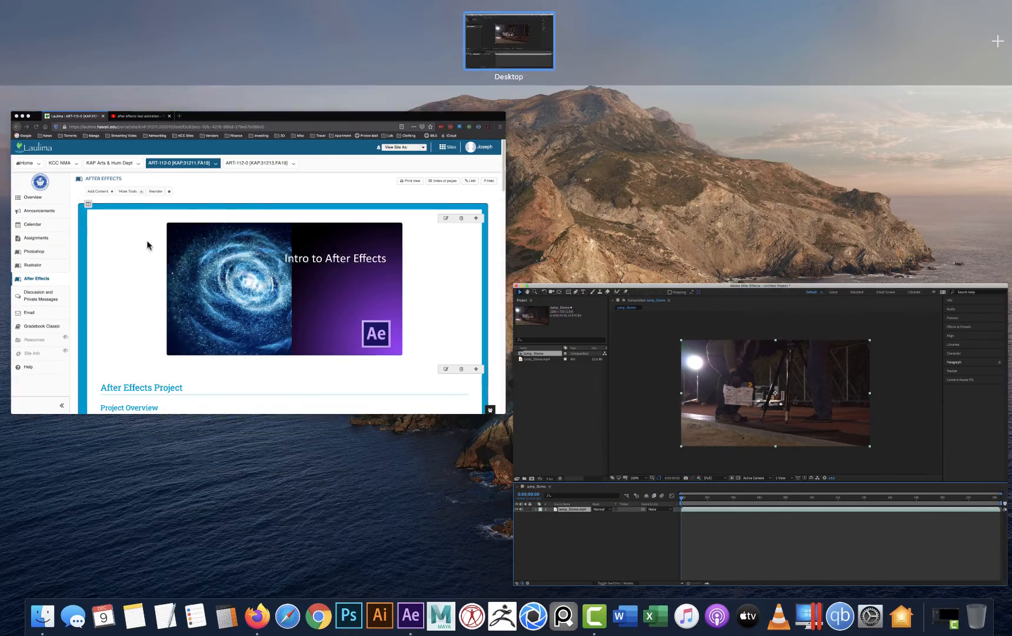
pyautogui.click(147, 246)
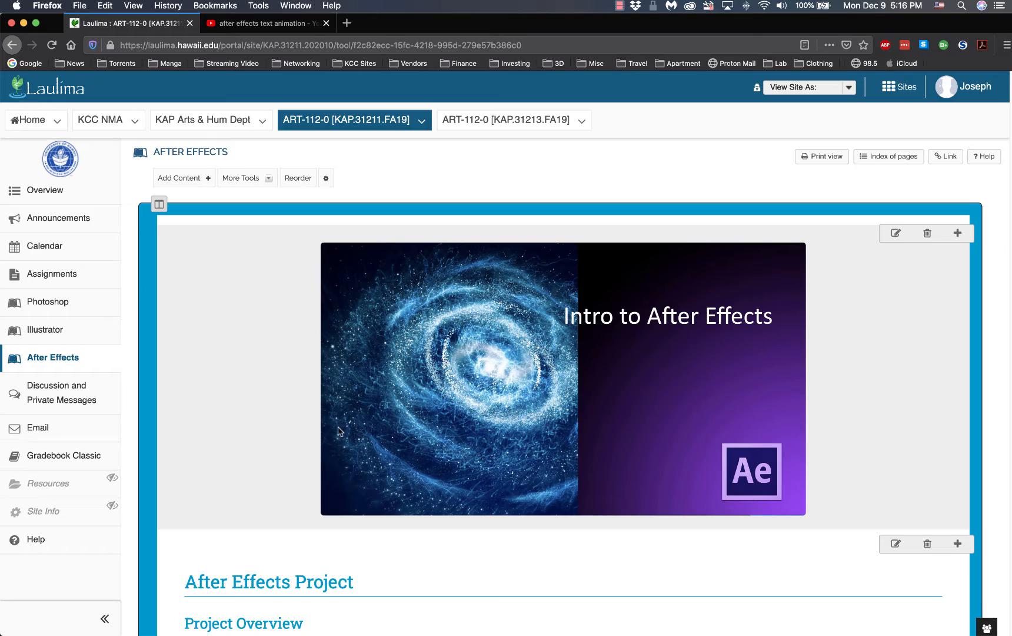
pyautogui.scroll(-10, 452, 356)
pyautogui.scroll(-20, 451, 356)
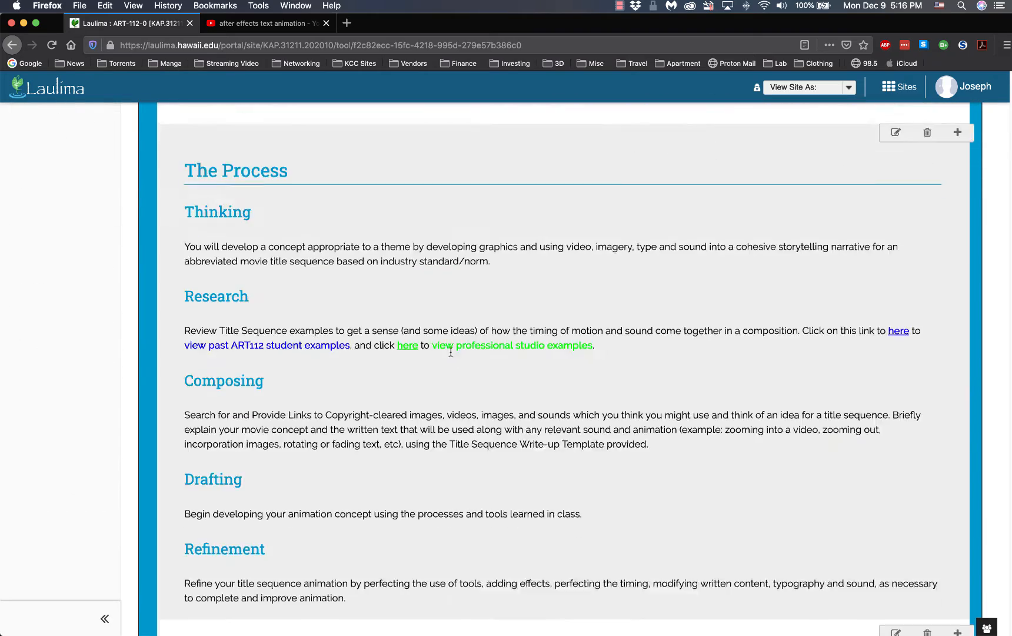
pyautogui.scroll(-3, 452, 355)
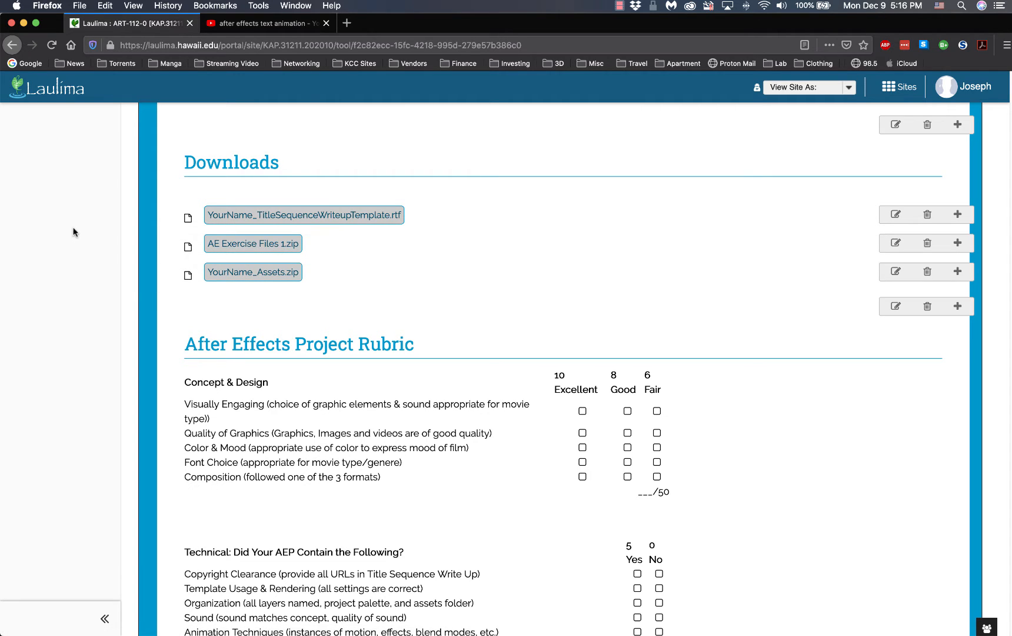
pyautogui.hotkey('ctrl', 'Up')
pyautogui.click(163, 244)
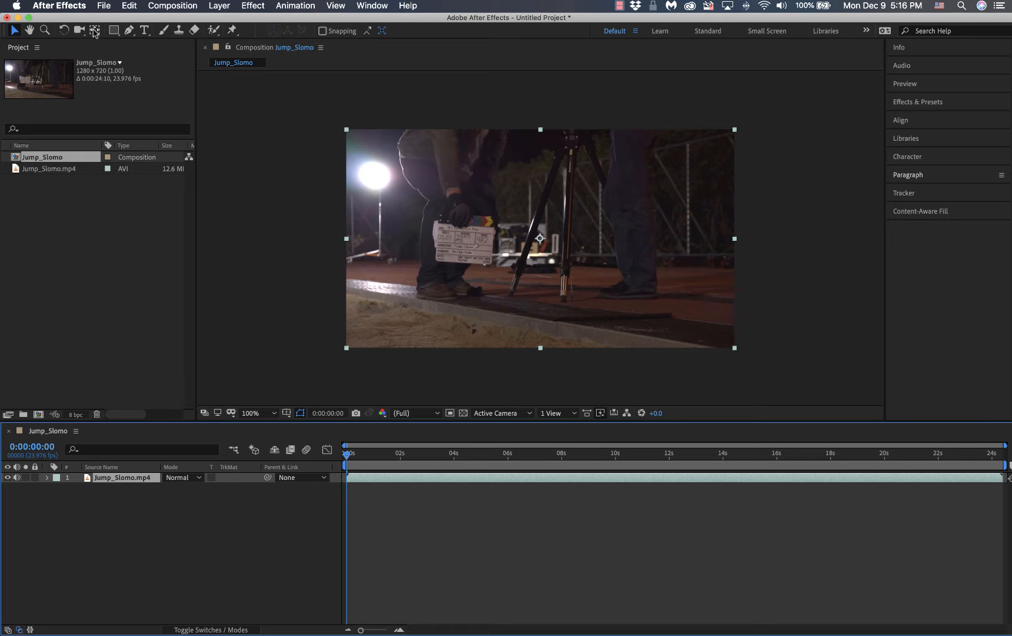
# Add a text layer reading "TEST" over the footage with the Type tool
pyautogui.click(145, 33)
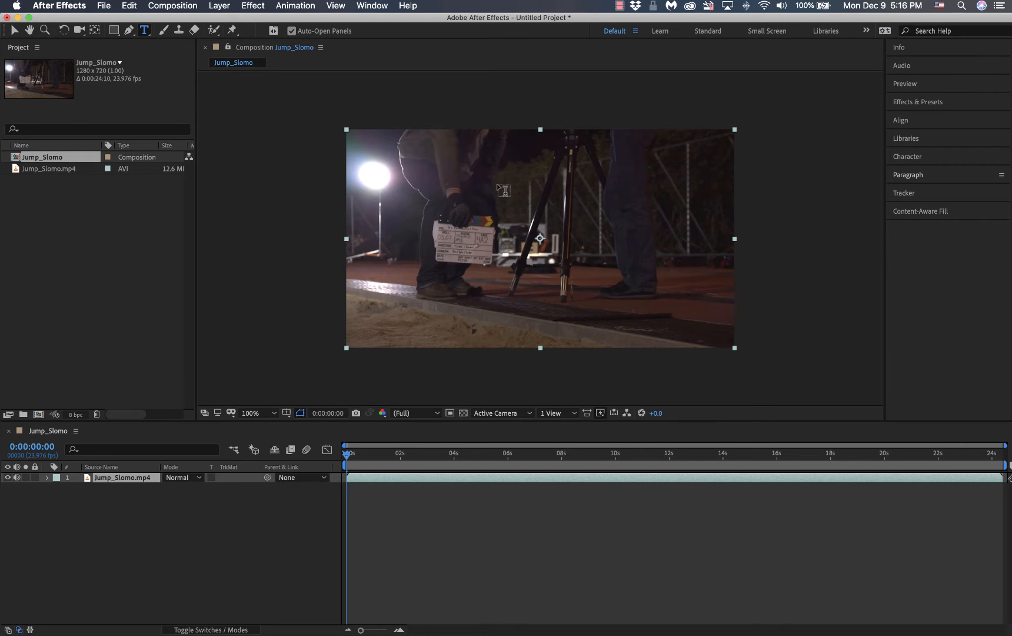
pyautogui.click(511, 245)
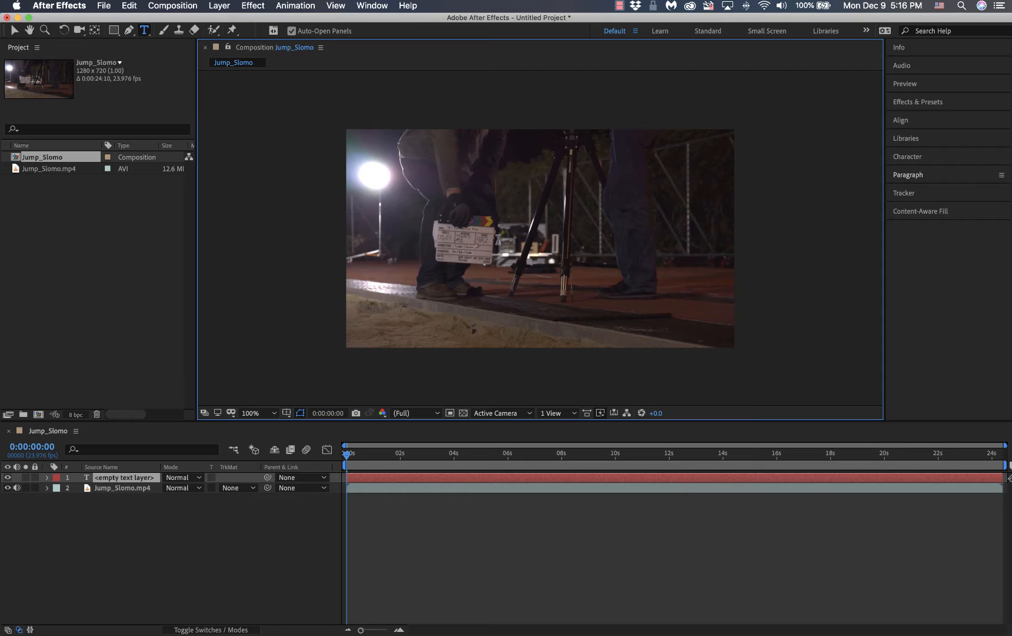
pyautogui.write('TEST')
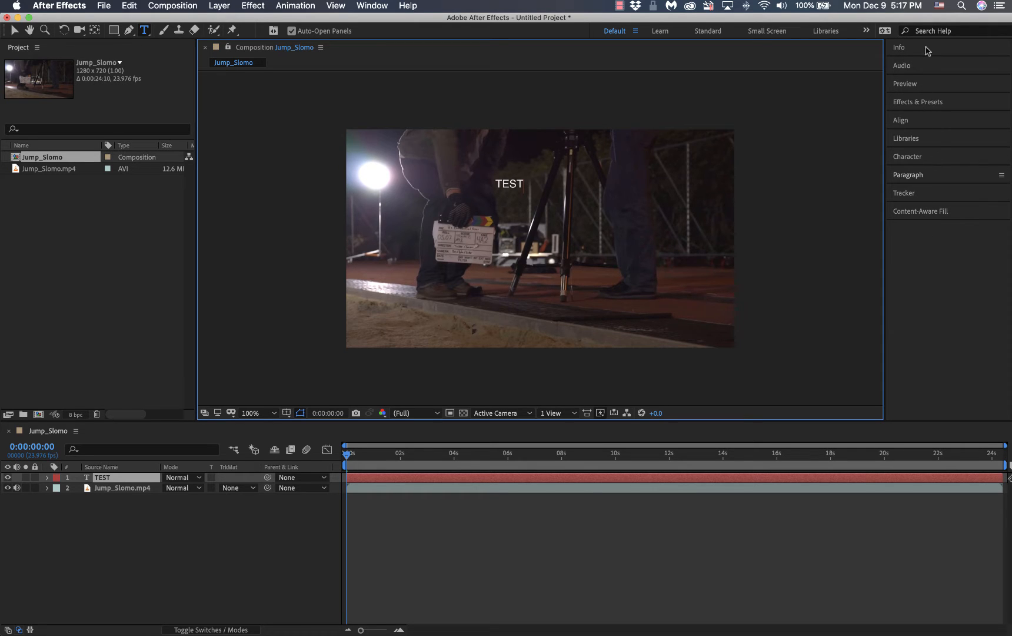
pyautogui.click(946, 180)
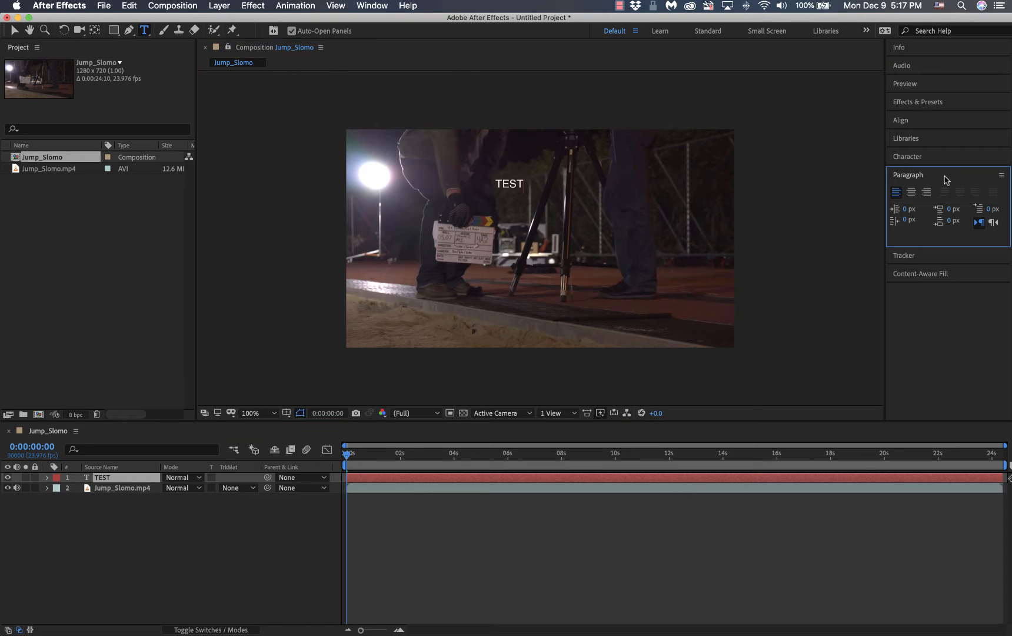
pyautogui.click(947, 178)
pyautogui.click(941, 159)
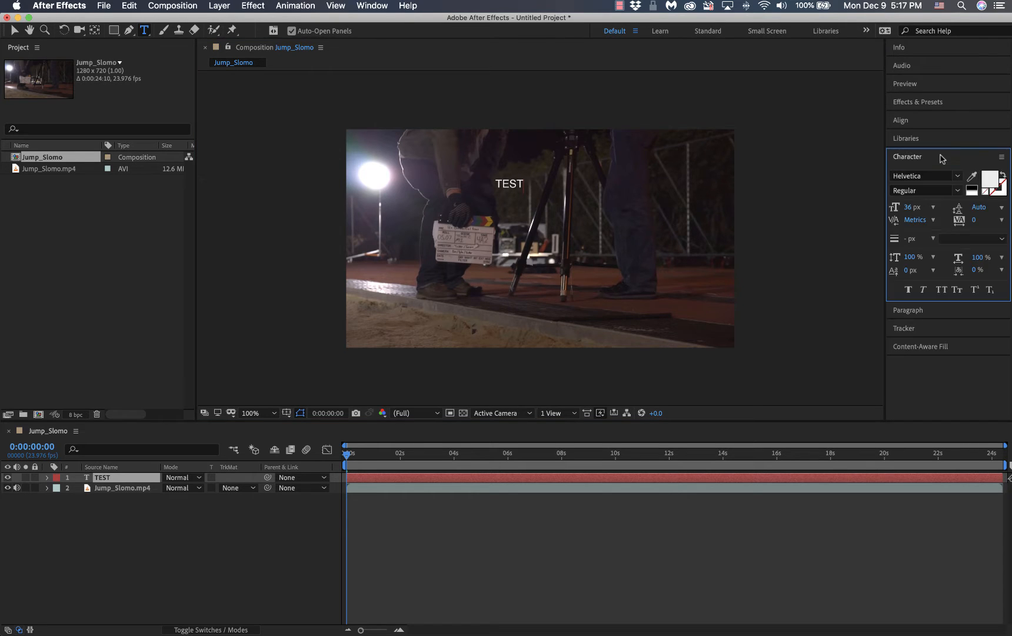
pyautogui.click(941, 158)
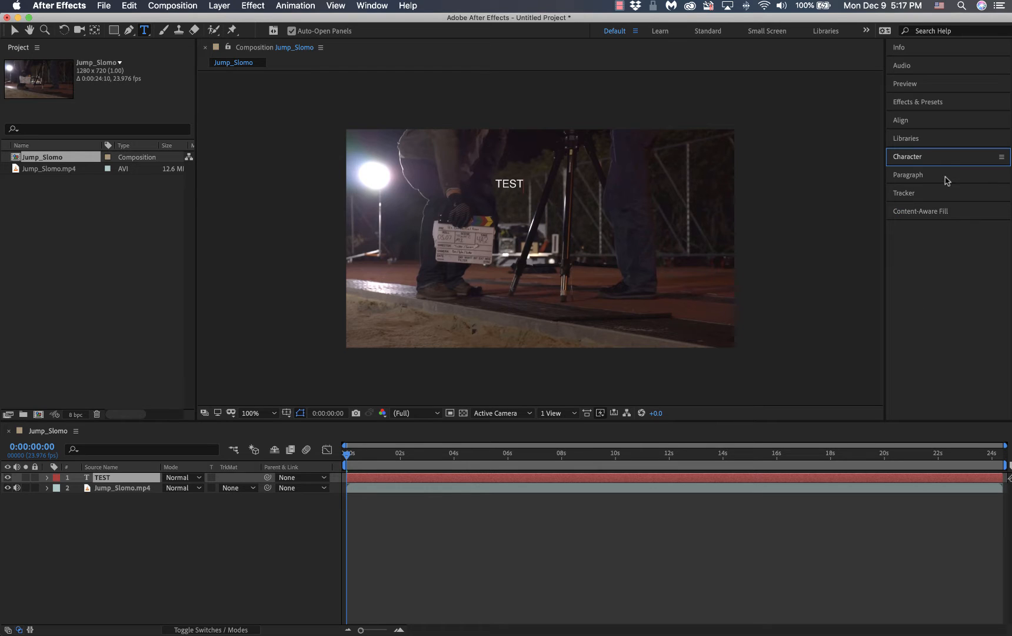
# Try centre alignment on the TEST text and restore left alignment in the paragraph settings
pyautogui.click(948, 180)
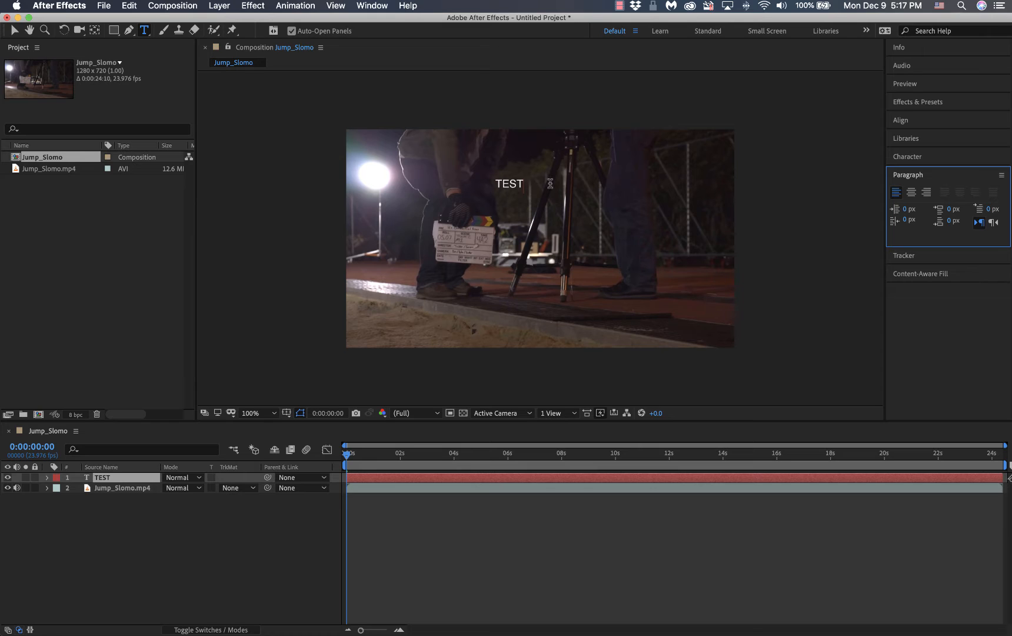
pyautogui.click(911, 192)
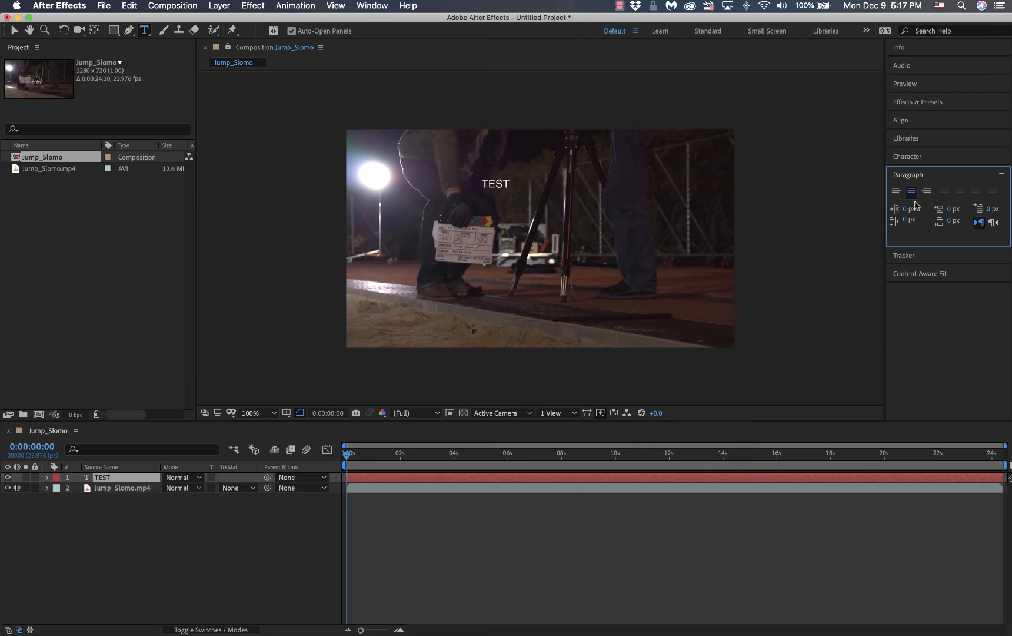
pyautogui.click(897, 195)
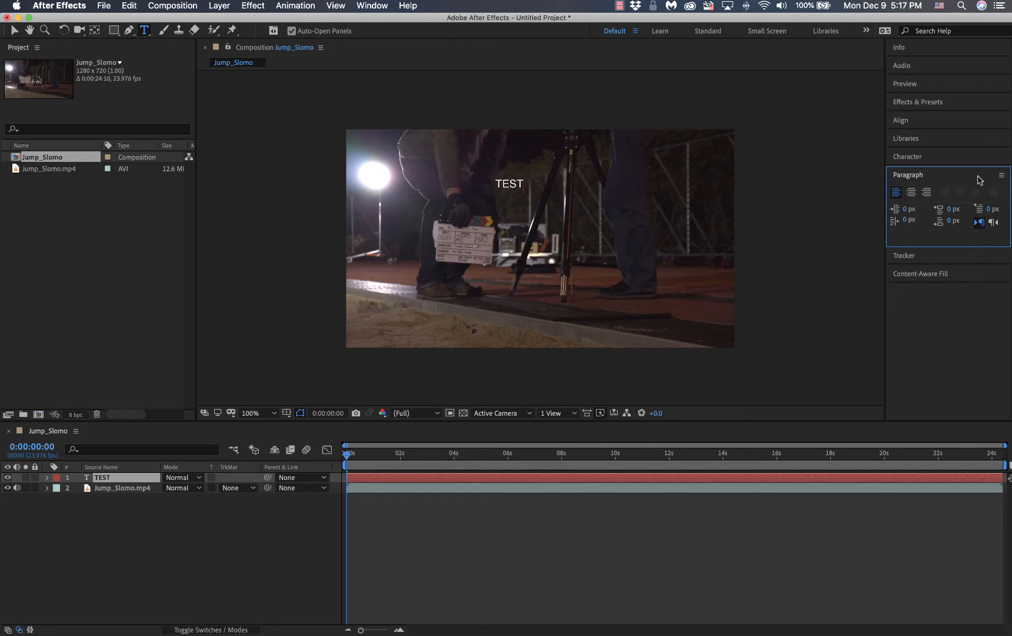
pyautogui.click(954, 176)
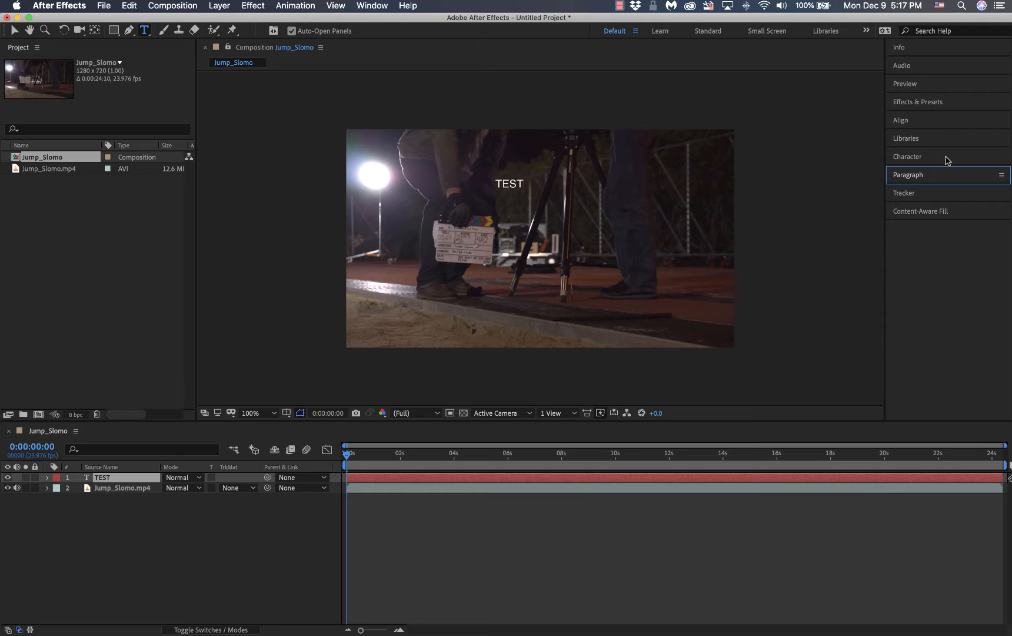
# Try to set the font size to 72 px with only the TEST layer selected
pyautogui.click(948, 158)
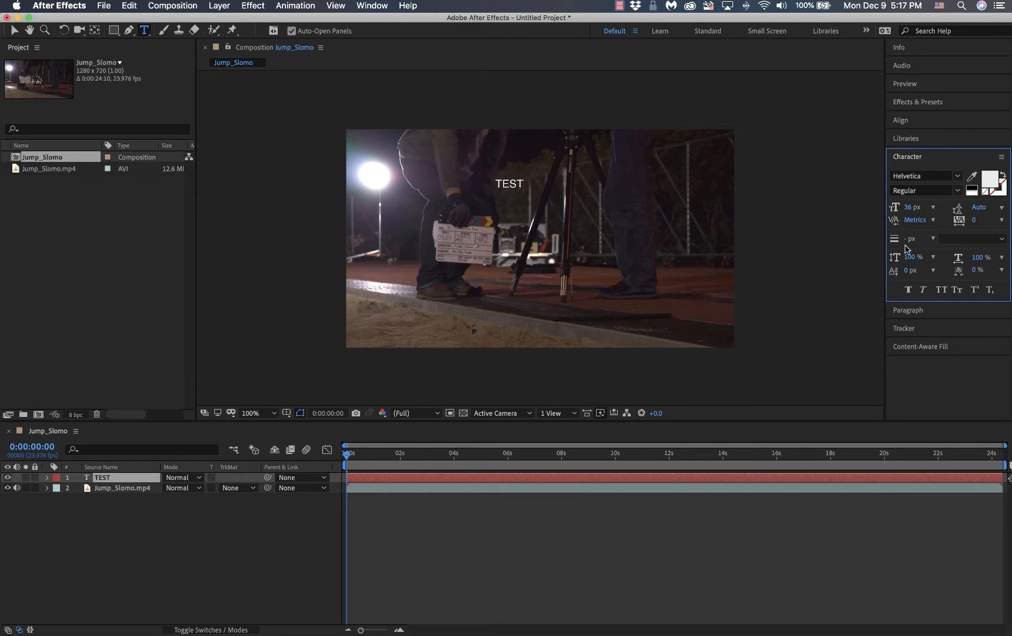
pyautogui.click(933, 208)
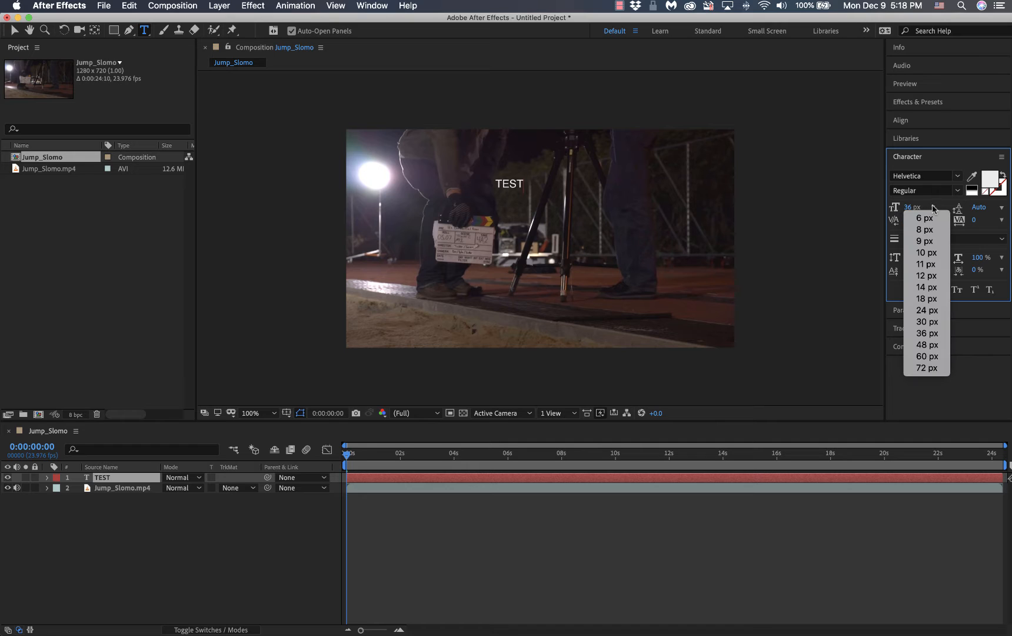
pyautogui.click(934, 208)
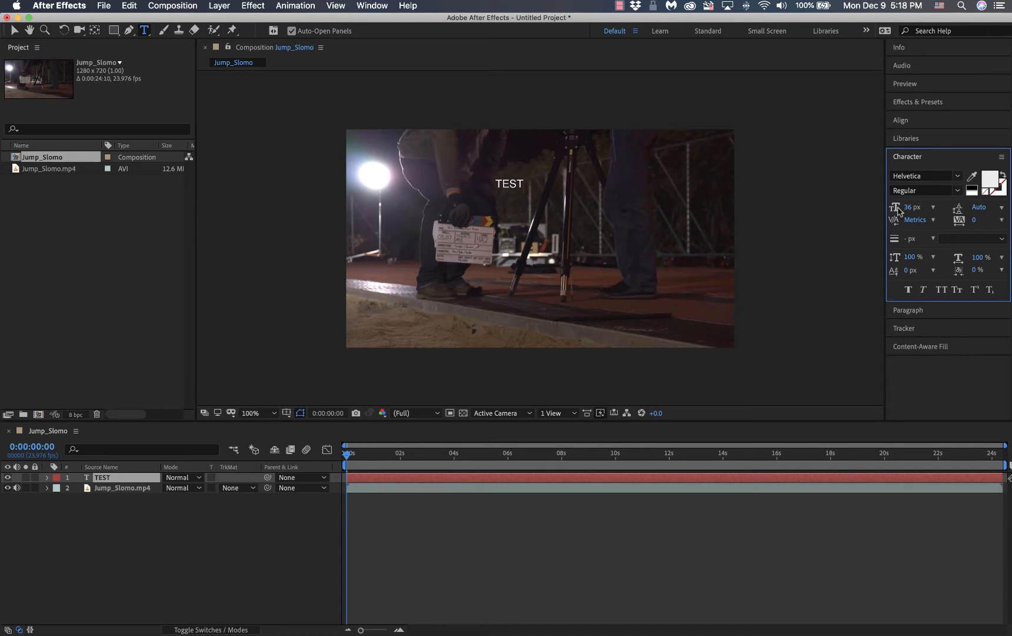
pyautogui.click(934, 208)
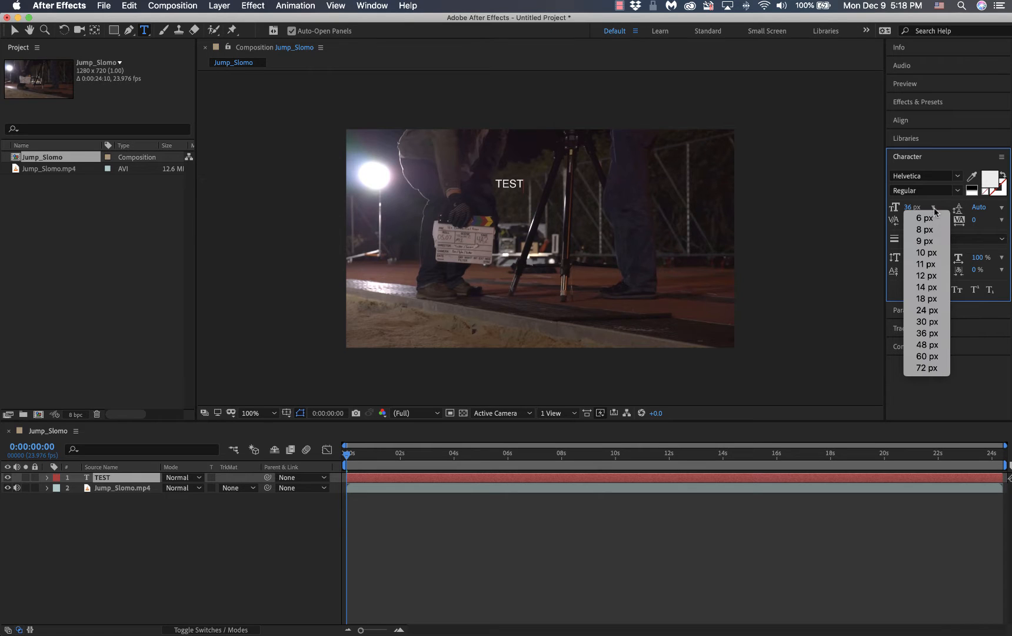
pyautogui.click(929, 368)
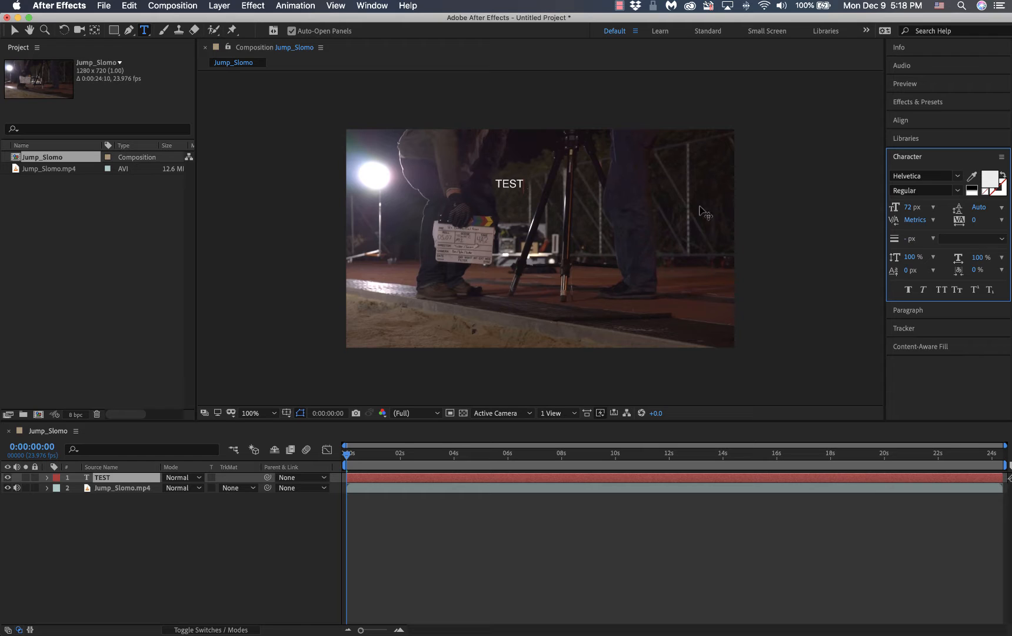
# Select all characters of the TEST text in the composition and set their font size to 72 px
pyautogui.moveTo(524, 183); pyautogui.dragTo(493, 185)
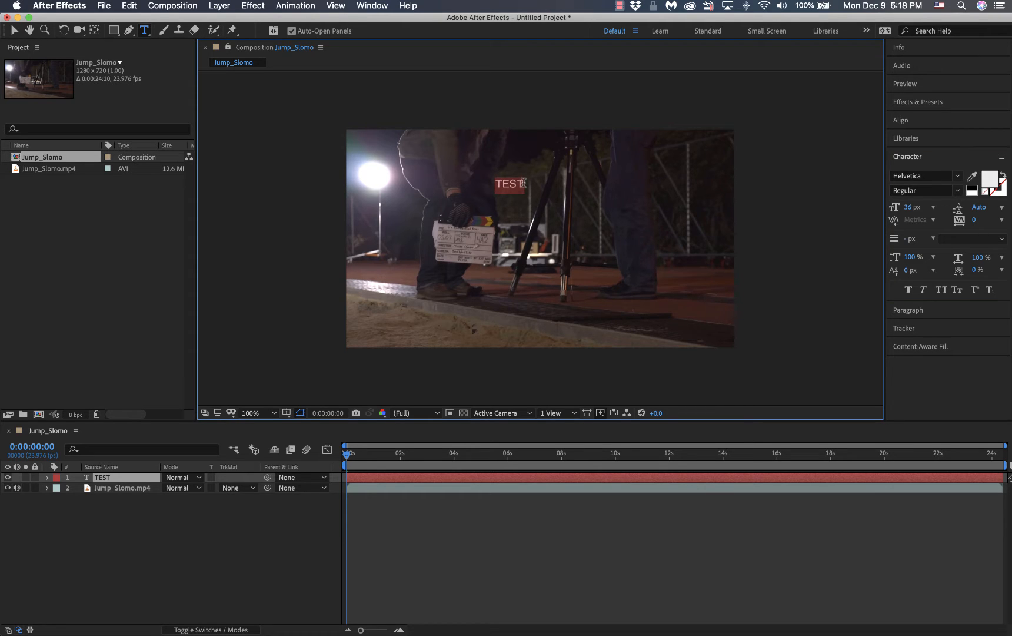
pyautogui.click(523, 183)
pyautogui.moveTo(520, 183); pyautogui.dragTo(494, 184)
pyautogui.click(930, 208)
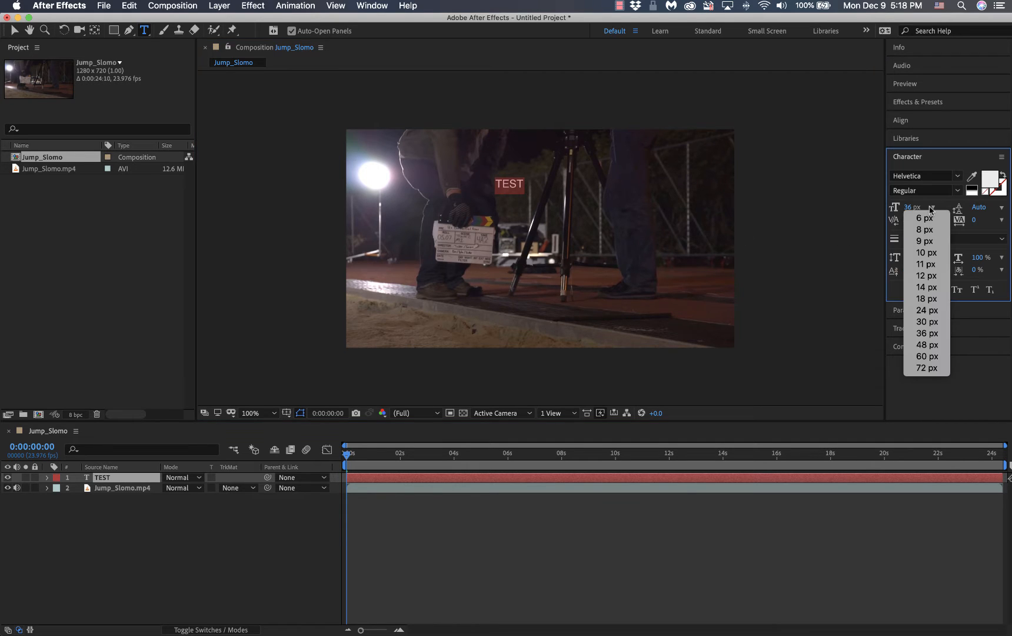
pyautogui.click(926, 368)
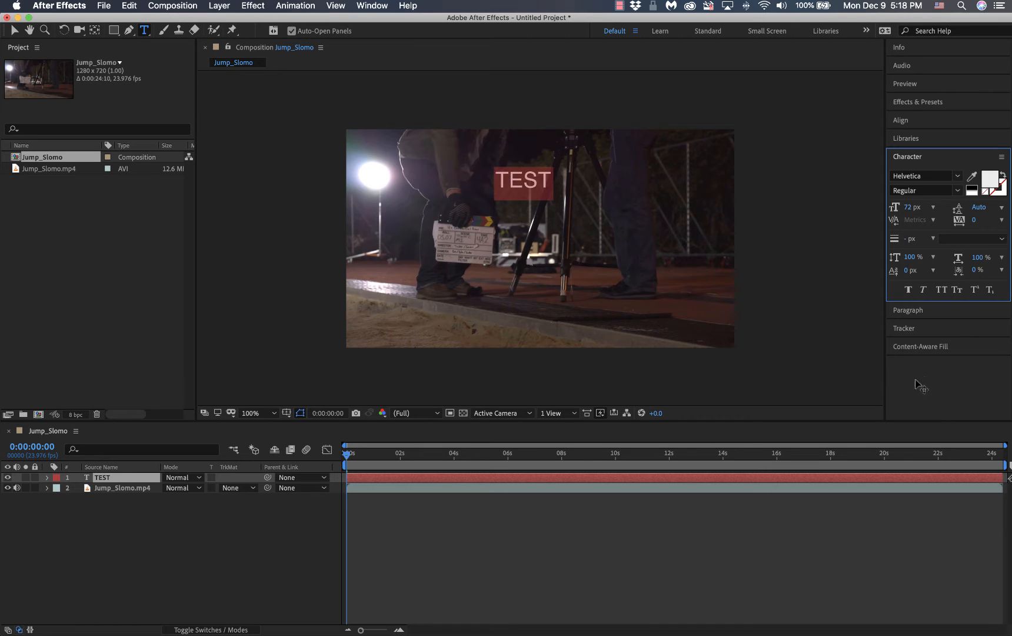
# Check the preset font sizes and enter a custom size of 150 px for the selected TEST text
pyautogui.click(931, 209)
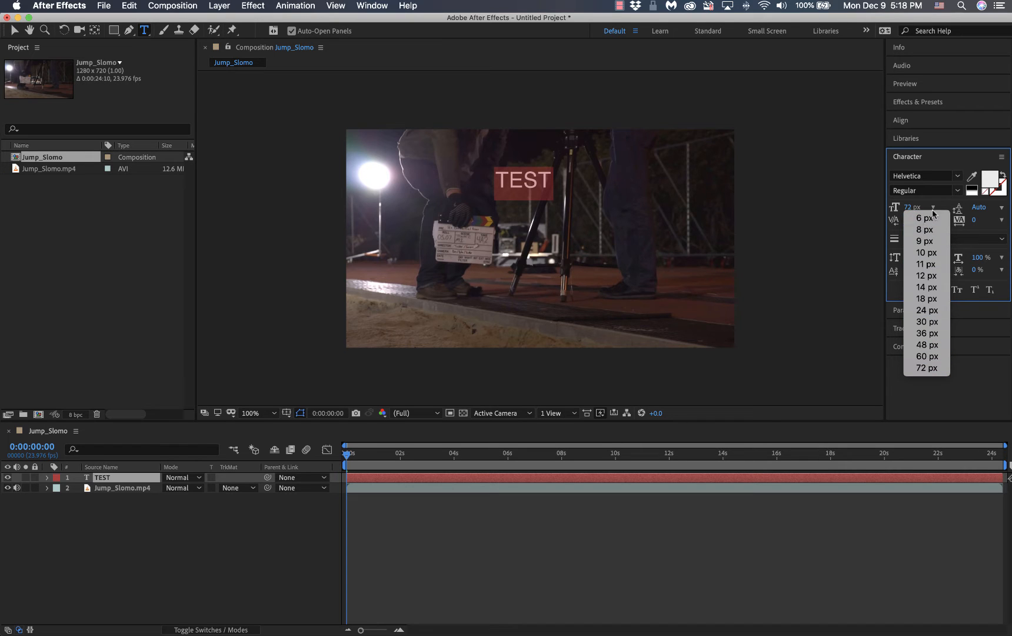
pyautogui.click(938, 204)
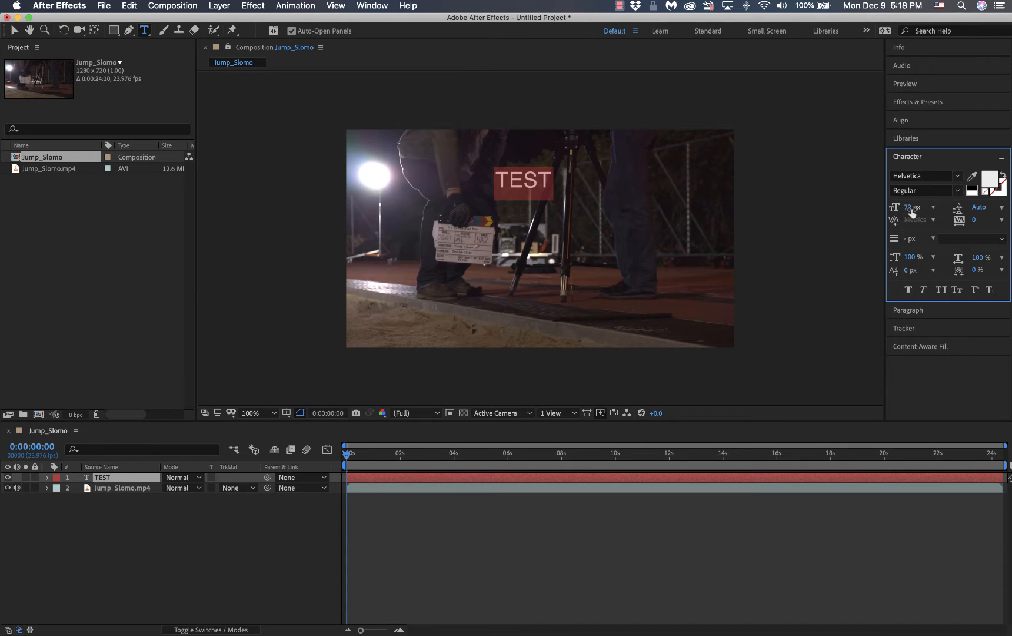
pyautogui.click(913, 206)
pyautogui.write('150')
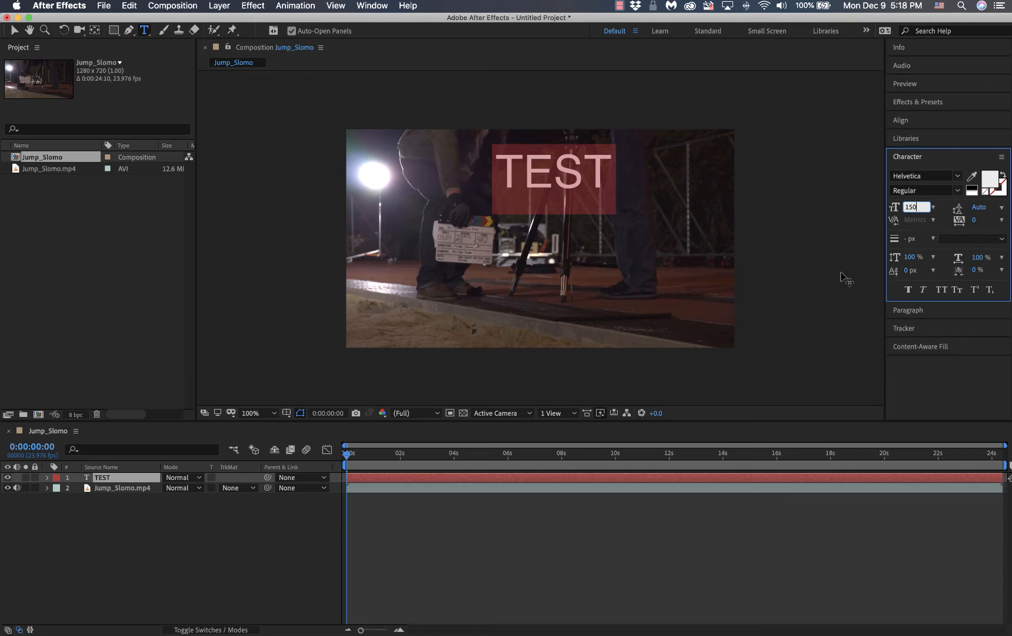
pyautogui.press('Return')
# Set the TEST text's Helvetica font style to Bold and switch it to Bold Oblique
pyautogui.click(959, 193)
pyautogui.click(911, 257)
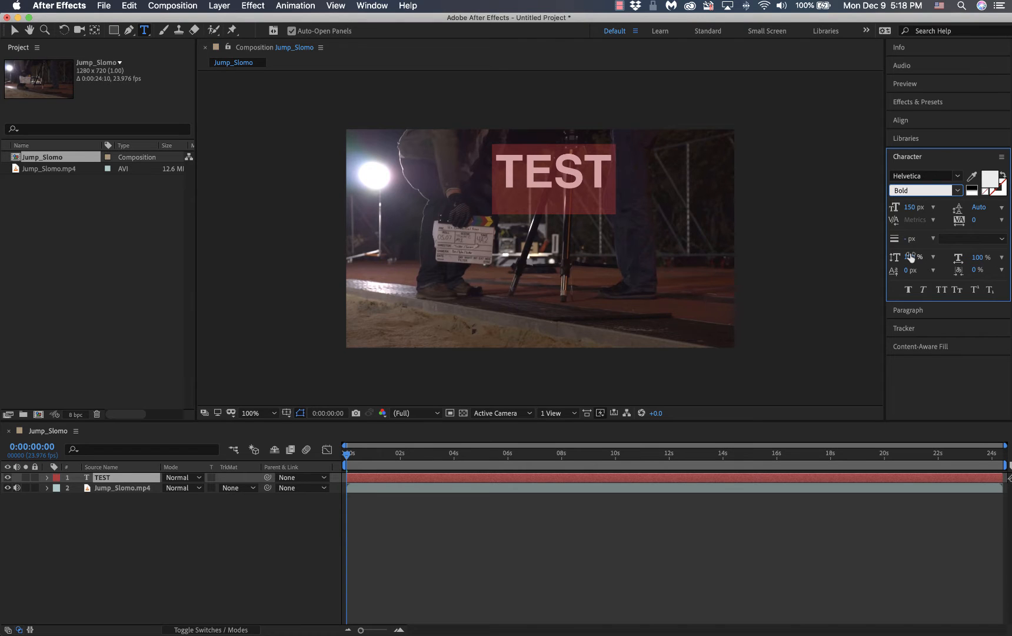
pyautogui.click(957, 192)
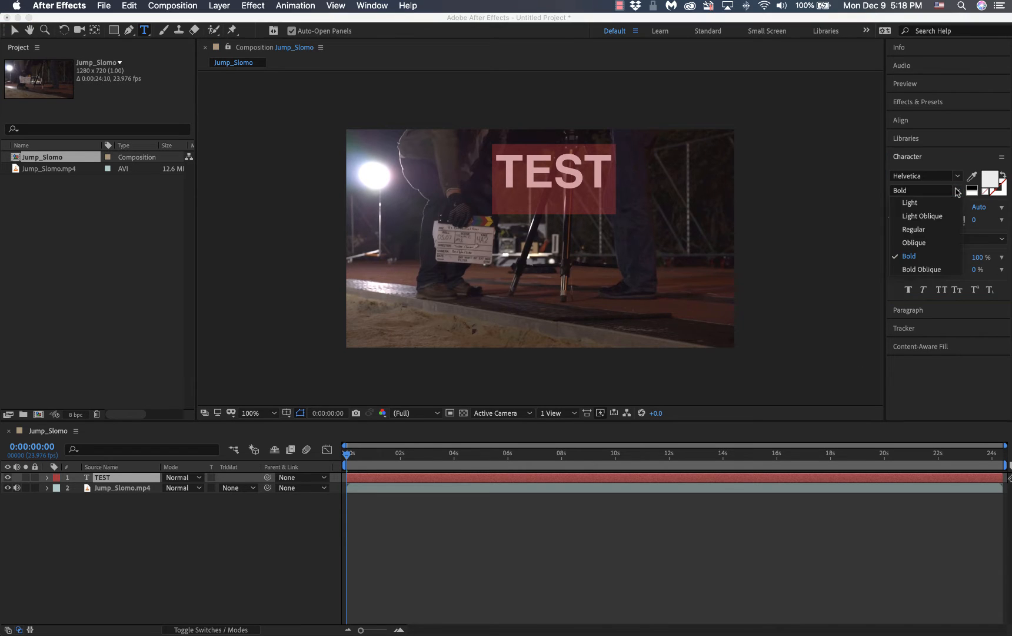
pyautogui.click(920, 268)
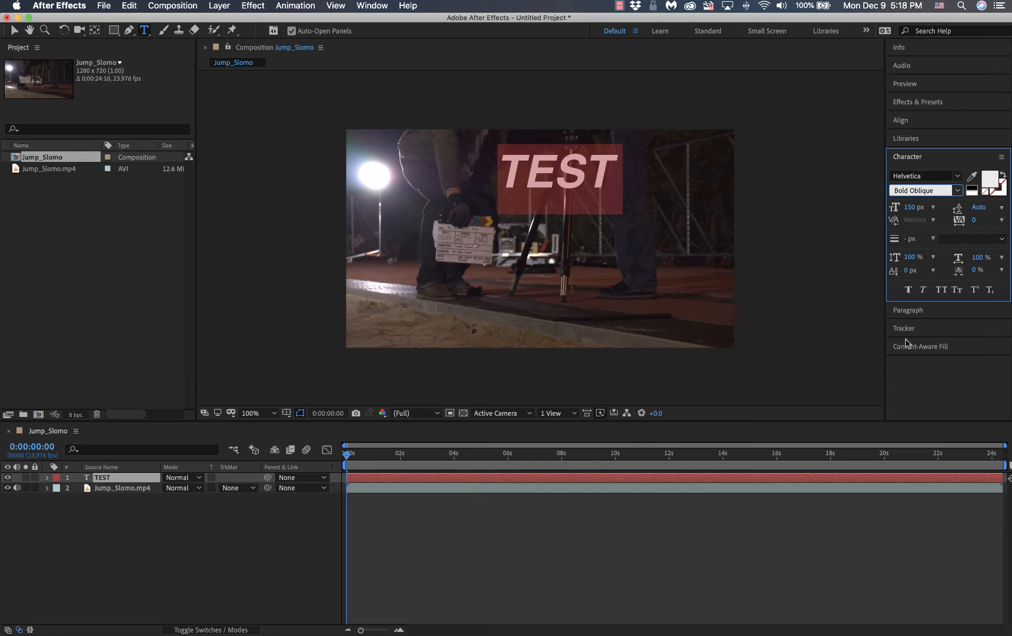
# Toggle Faux Bold on and off, and try a vertical scale of 69% on the TEST text before resetting it to 100%
pyautogui.click(909, 290)
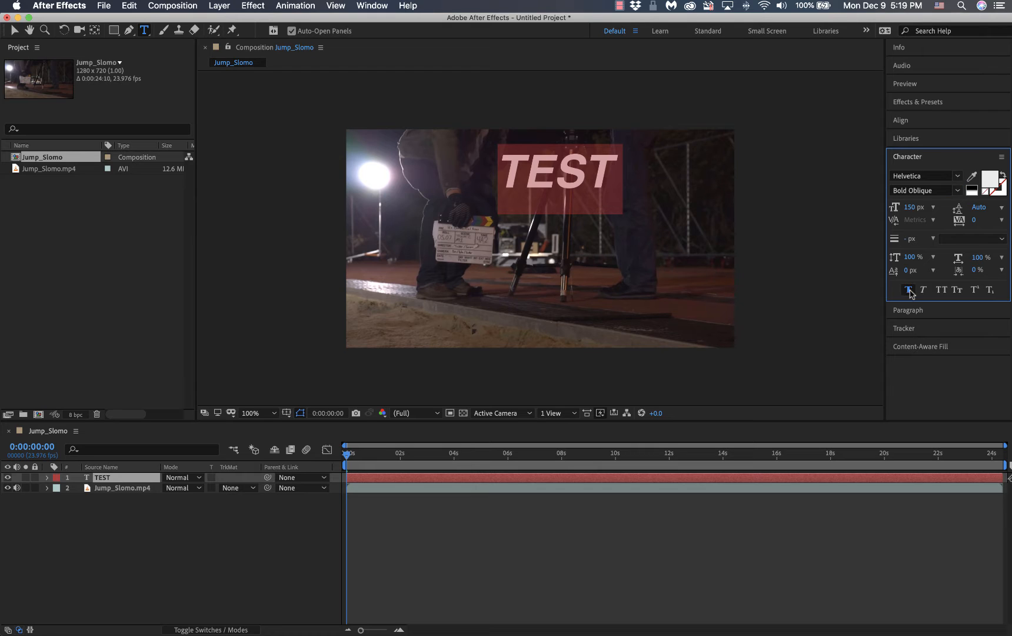
pyautogui.click(910, 291)
pyautogui.moveTo(911, 261)
pyautogui.mouseDown()
pyautogui.moveTo(946, 254)
pyautogui.moveTo(895, 257)
pyautogui.mouseUp()
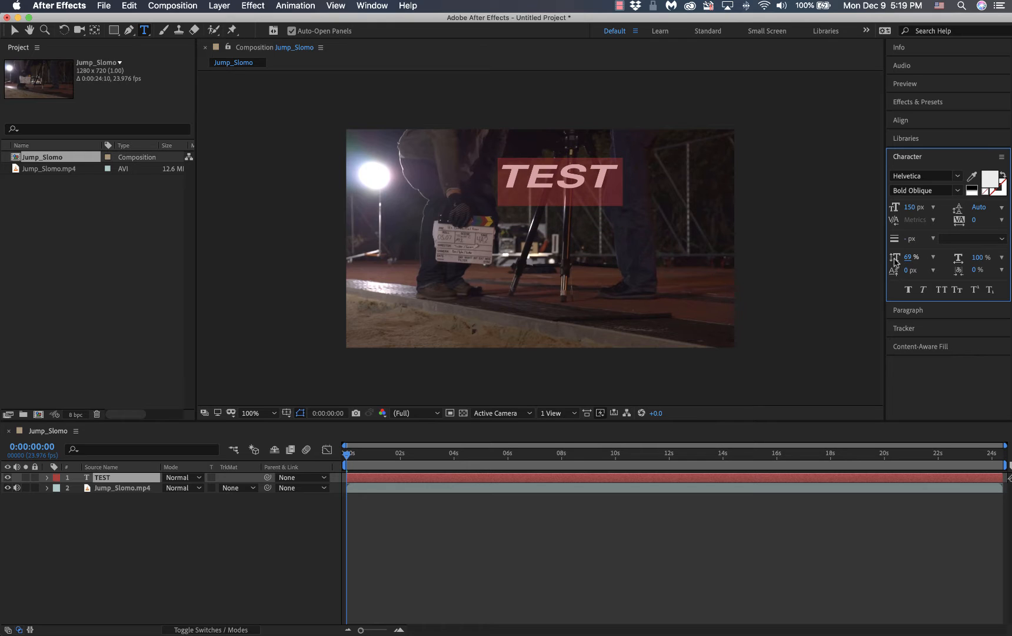
pyautogui.click(910, 260)
pyautogui.write('100')
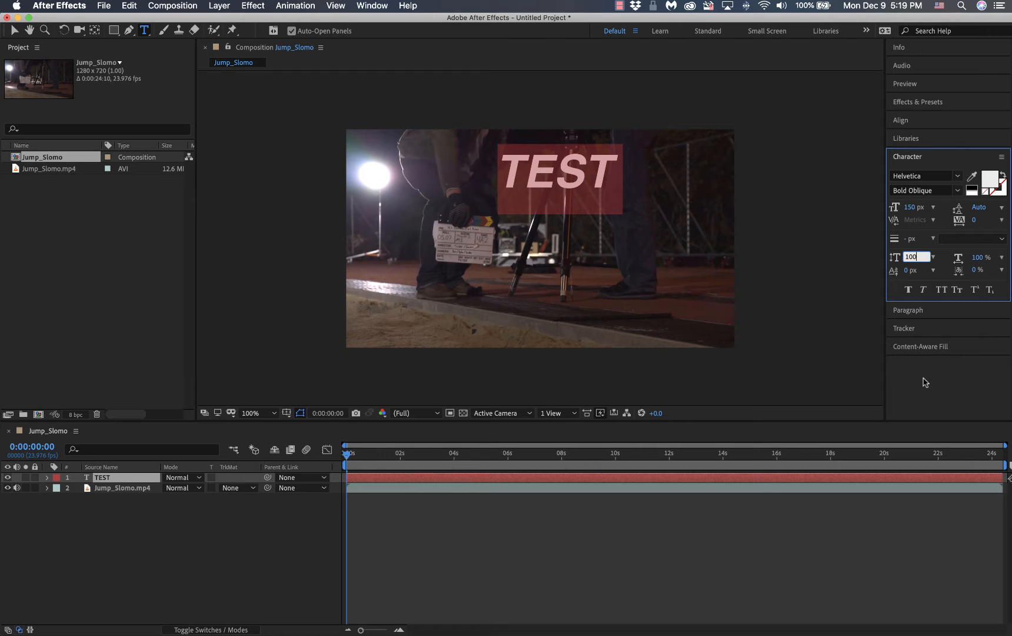
# Try center alignment on the TEST paragraph and set it back to left alignment
pyautogui.click(954, 313)
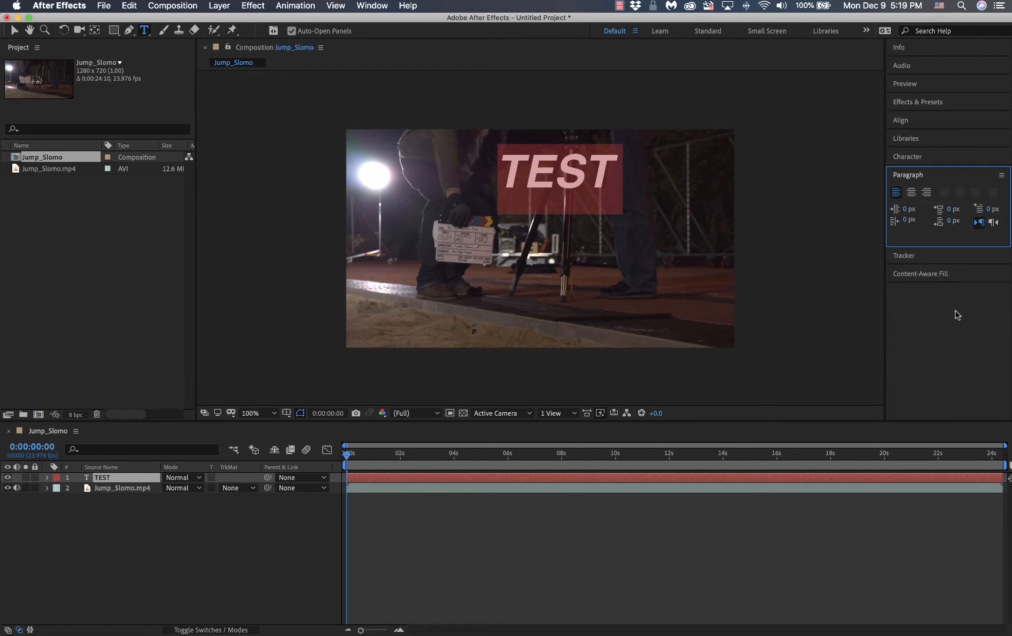
pyautogui.click(912, 194)
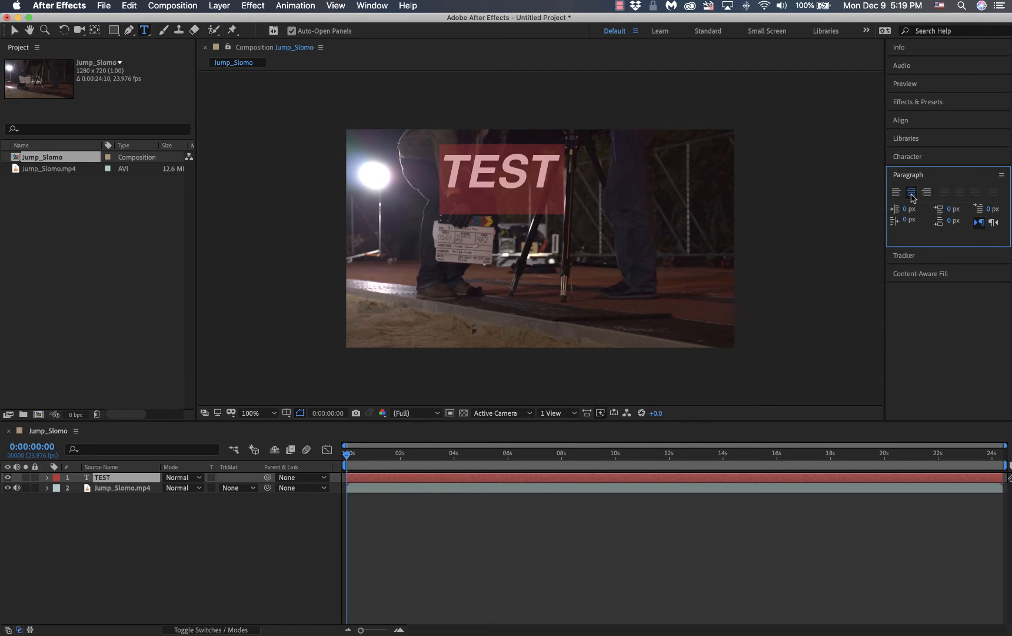
pyautogui.click(897, 192)
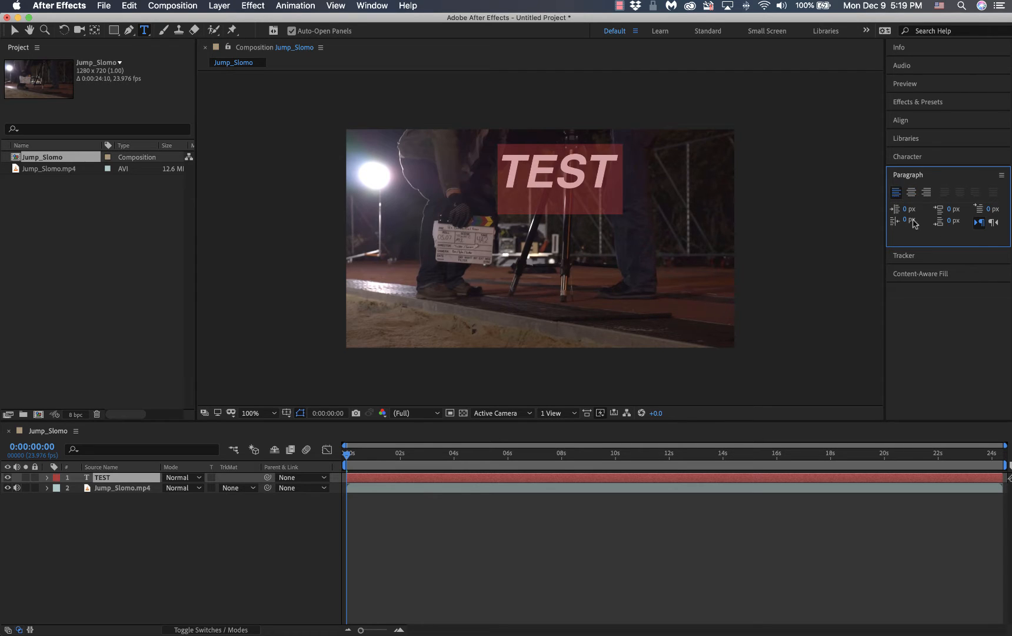
pyautogui.click(948, 176)
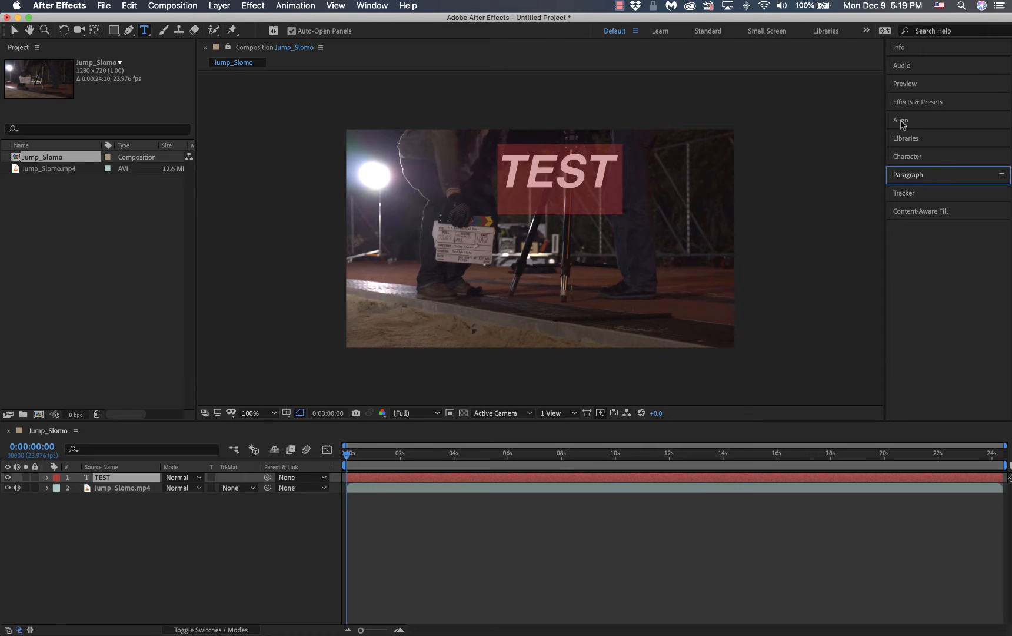
# Center the TEST layer horizontally and vertically within the composition using Align
pyautogui.click(936, 124)
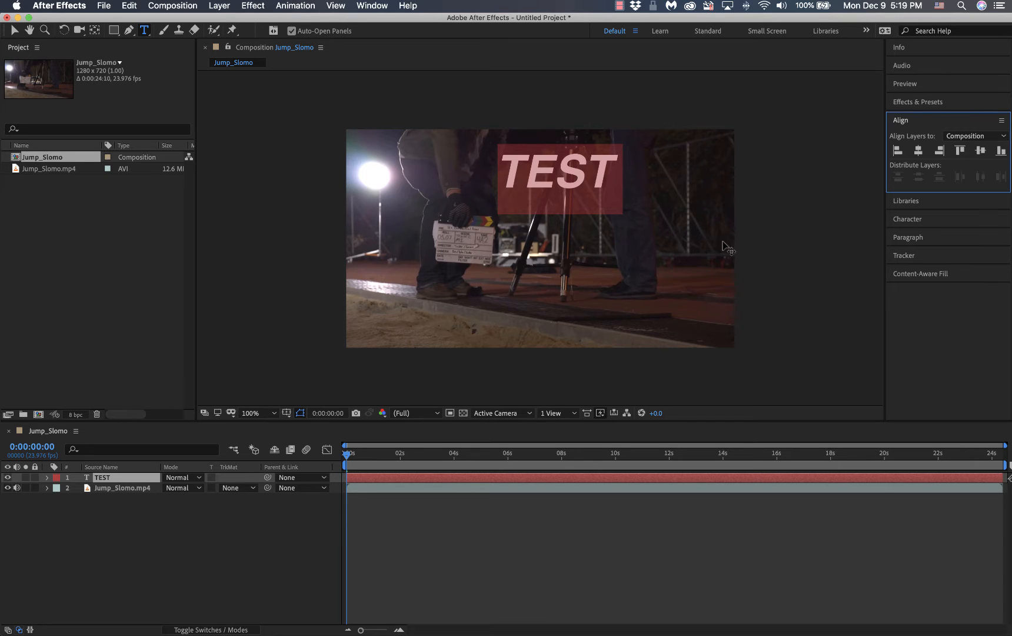
pyautogui.click(919, 151)
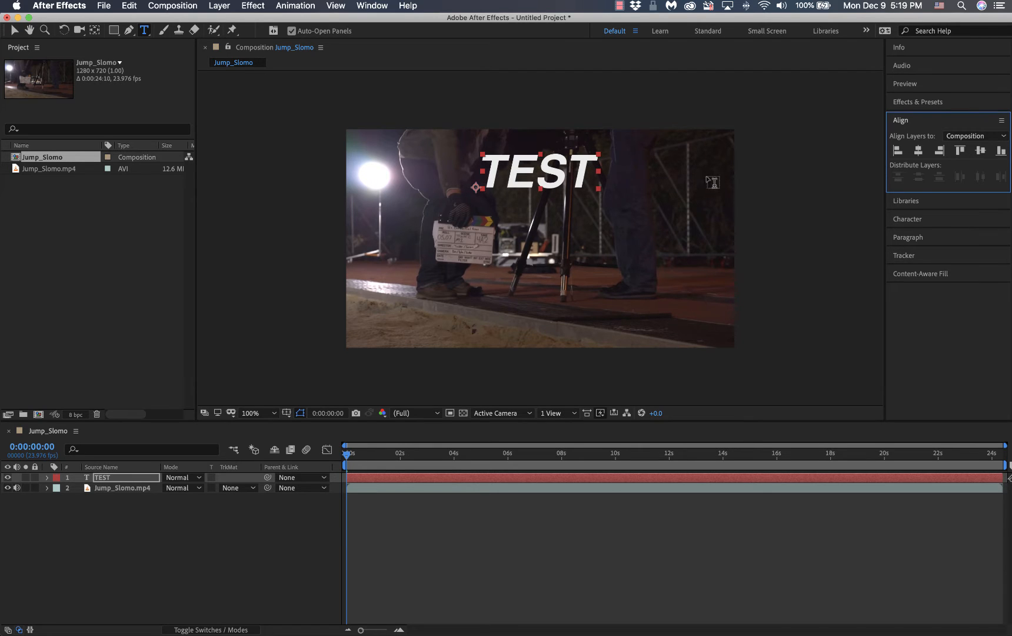
pyautogui.click(980, 152)
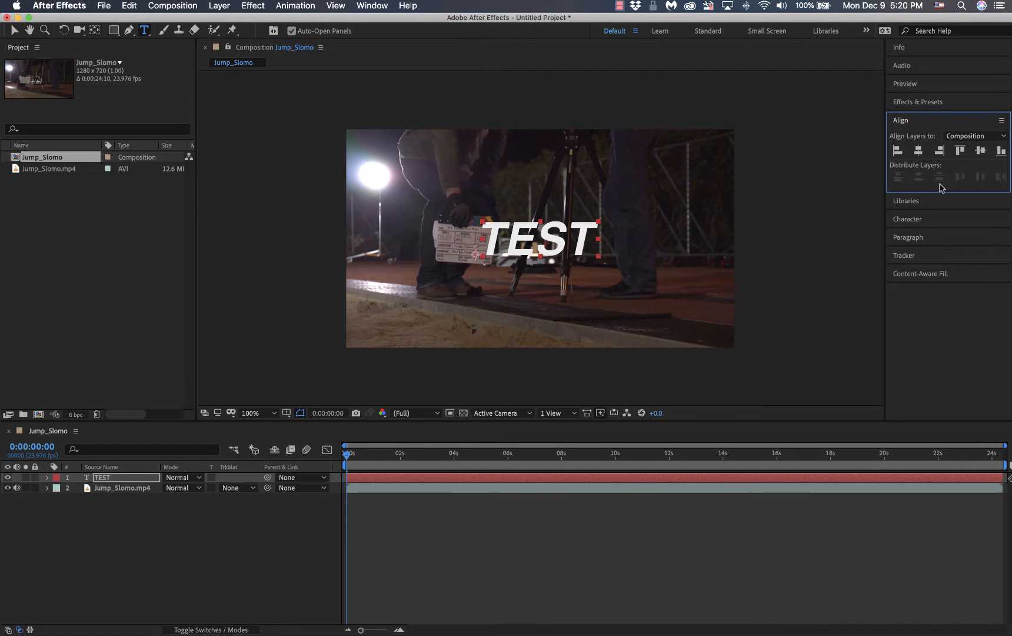
# Try aligning the TEST layer to the composition's top, bottom, left and right edges, re-centering it in each direction
pyautogui.click(960, 151)
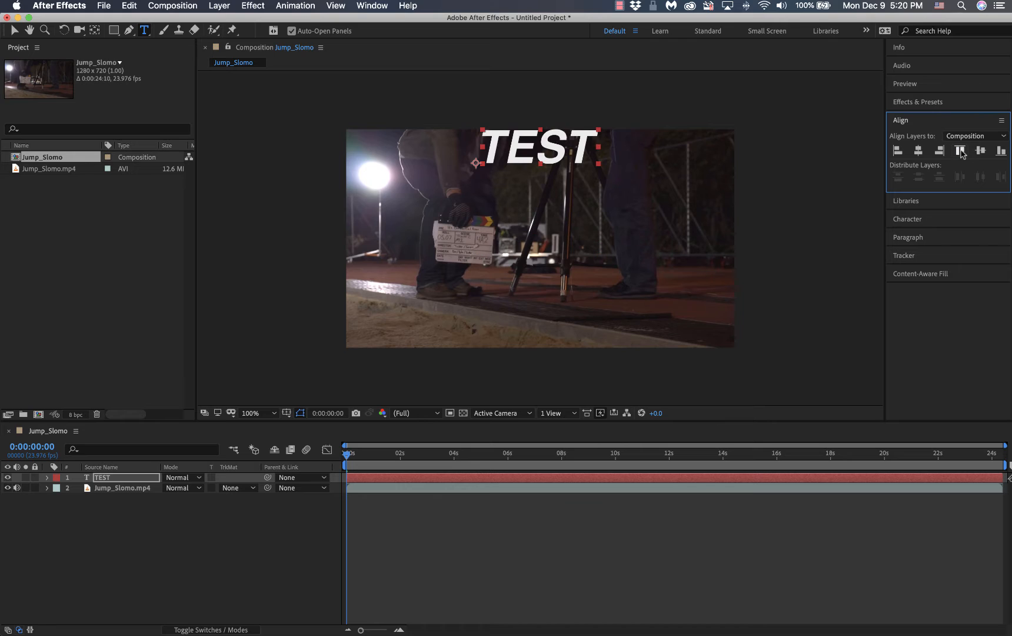
pyautogui.click(1002, 152)
pyautogui.click(980, 151)
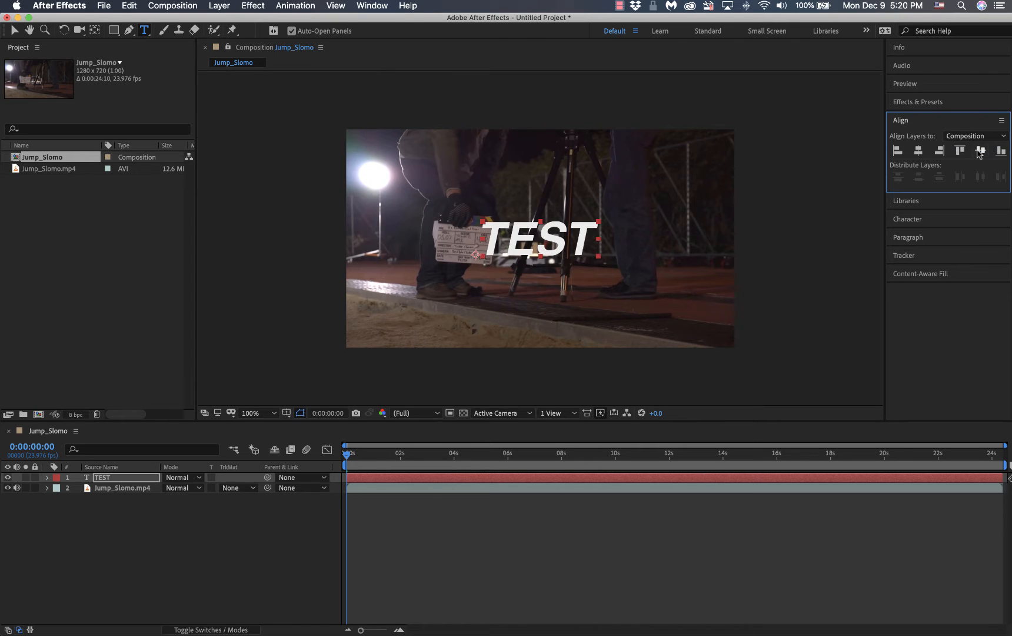
pyautogui.click(898, 151)
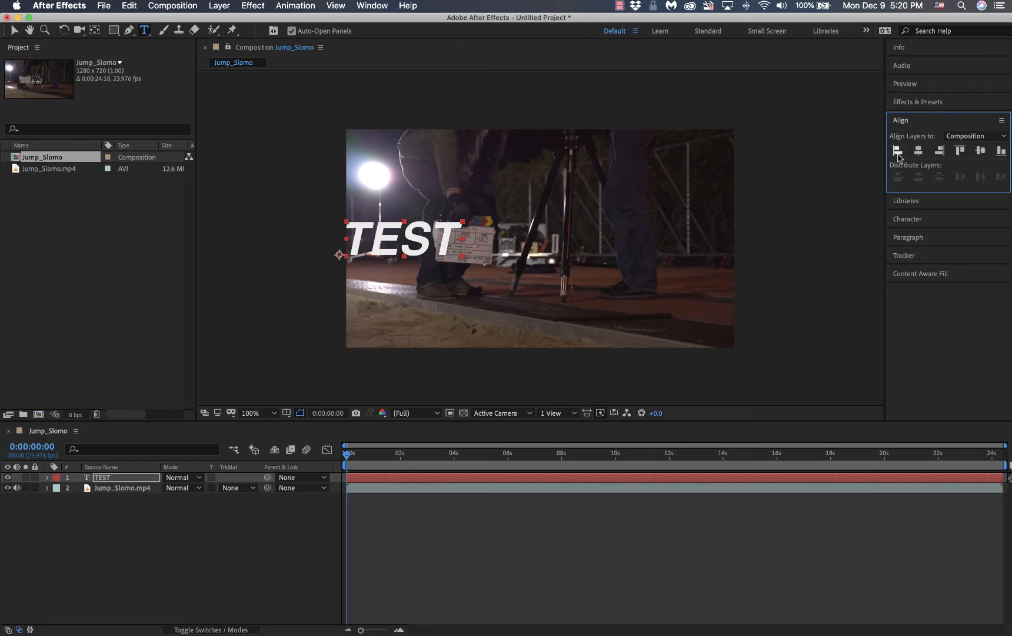
pyautogui.click(940, 152)
pyautogui.click(919, 152)
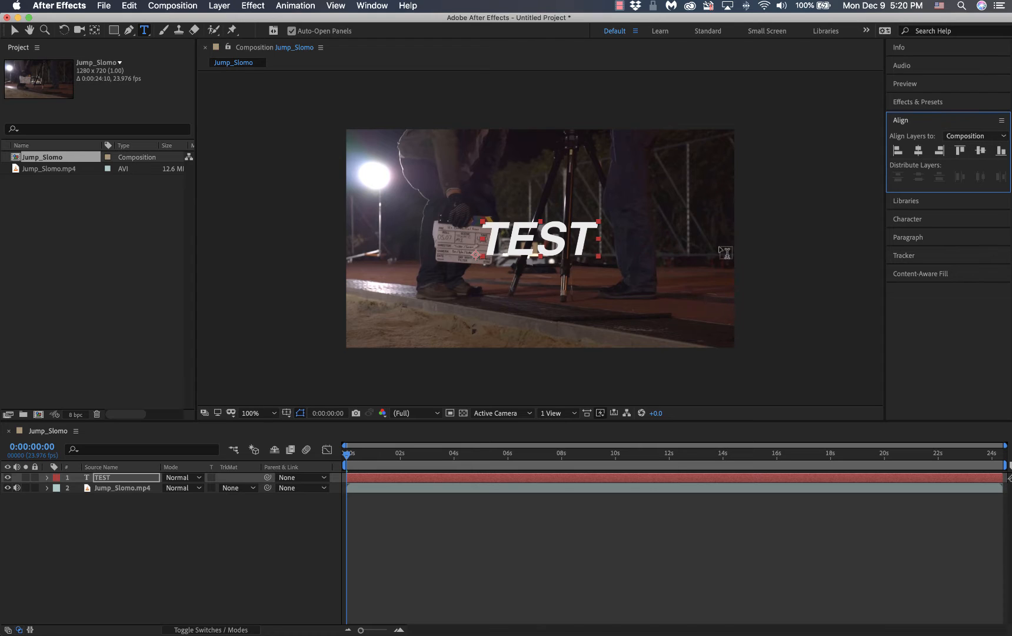
pyautogui.click(939, 124)
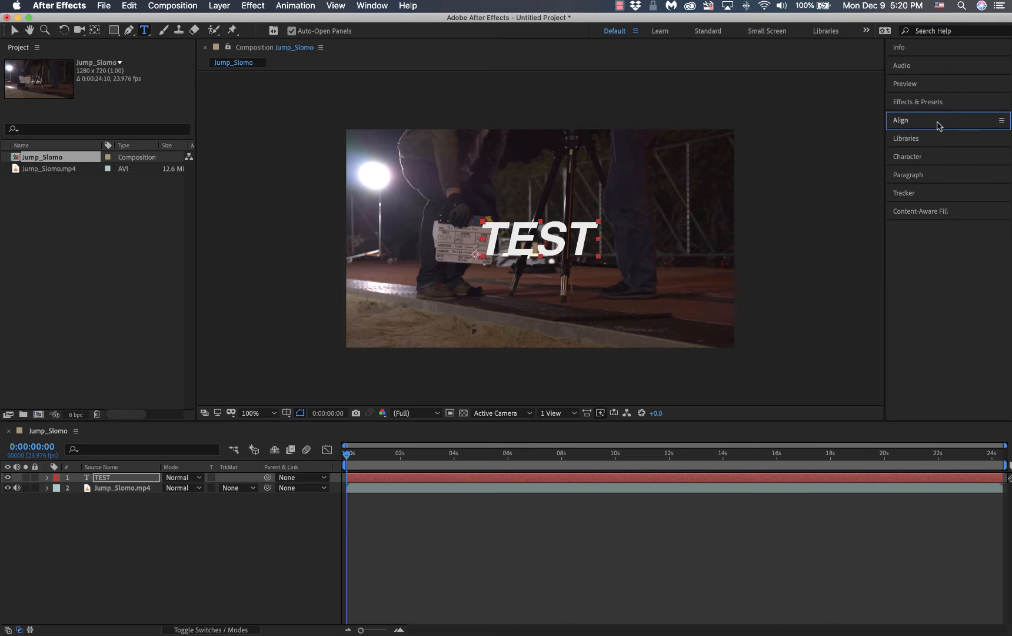
# Move the TEST text slightly down and to the right with the Selection tool, and undo the move
pyautogui.click(14, 32)
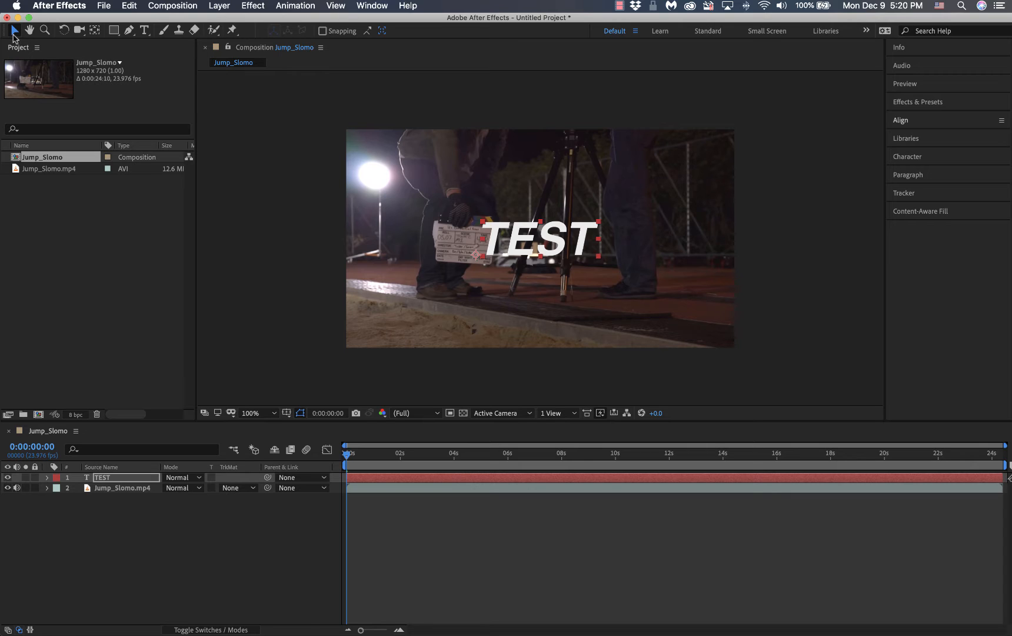
pyautogui.click(504, 237)
pyautogui.doubleClick(504, 237)
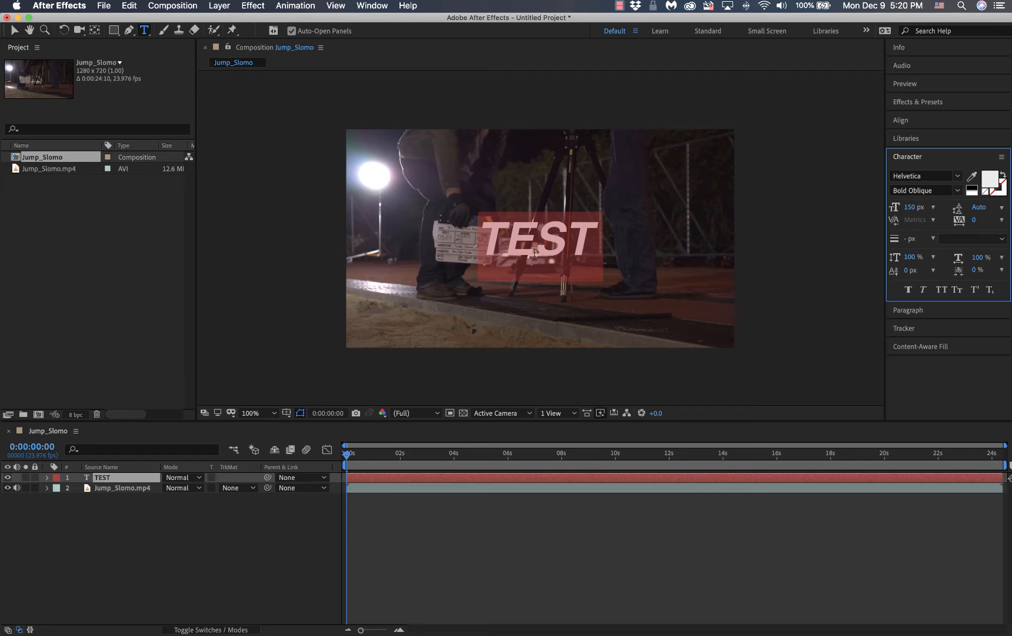
pyautogui.click(14, 31)
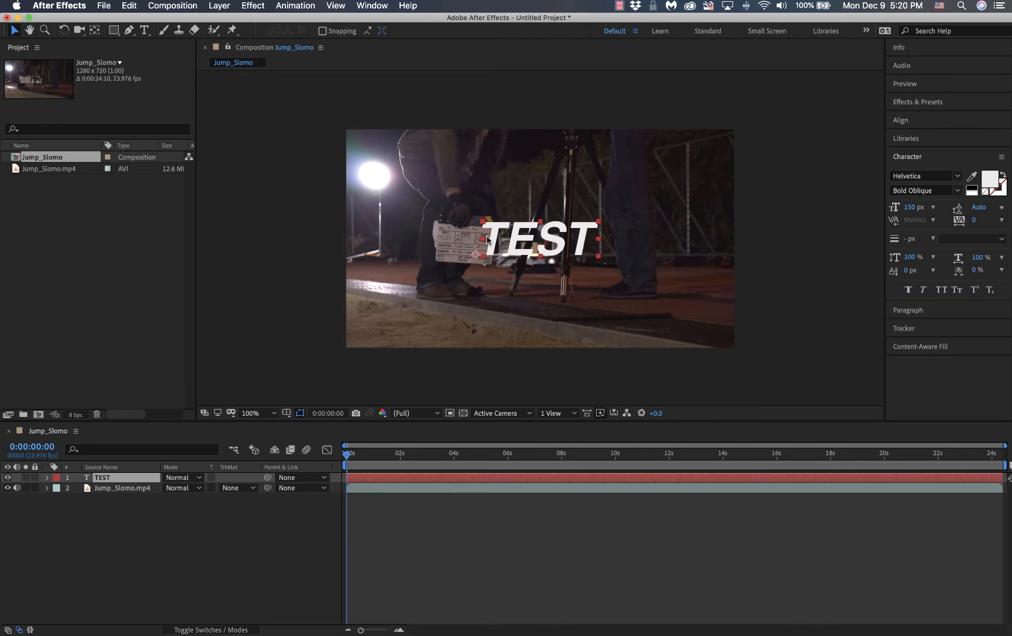
pyautogui.moveTo(514, 252)
pyautogui.mouseDown()
pyautogui.moveTo(505, 251)
pyautogui.moveTo(500, 219)
pyautogui.moveTo(521, 259)
pyautogui.mouseUp()
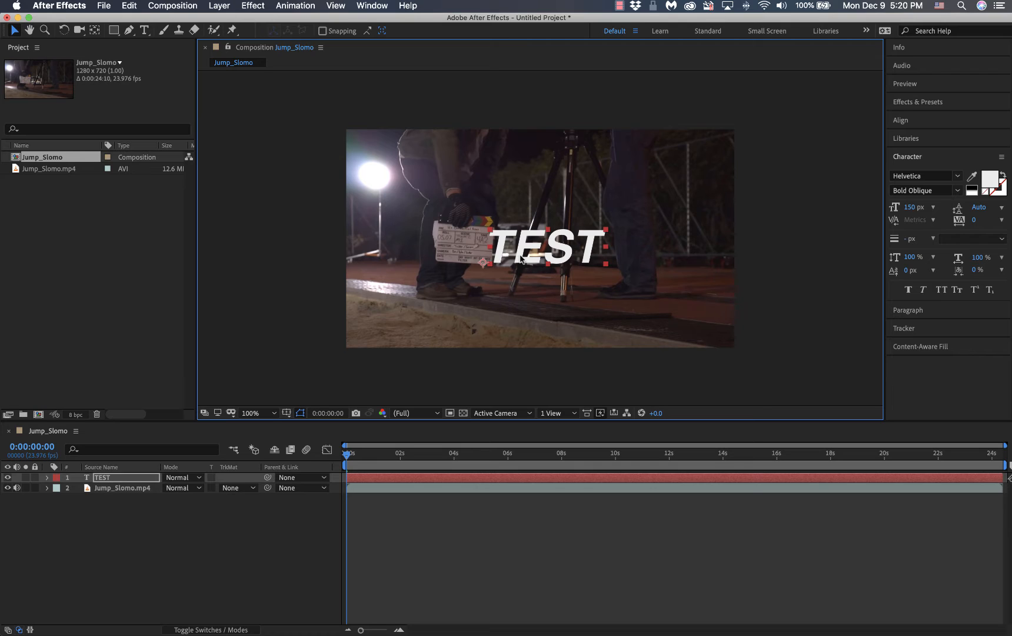
pyautogui.press('super+z')
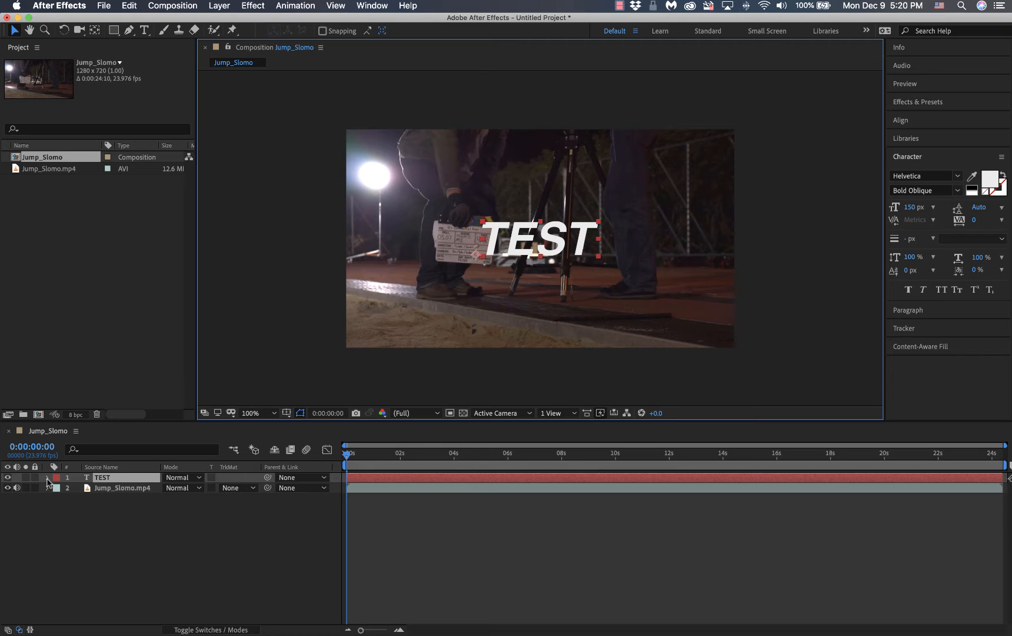
# Examine the TEST layer's Text properties and expand its Transform properties in the timeline
pyautogui.click(47, 479)
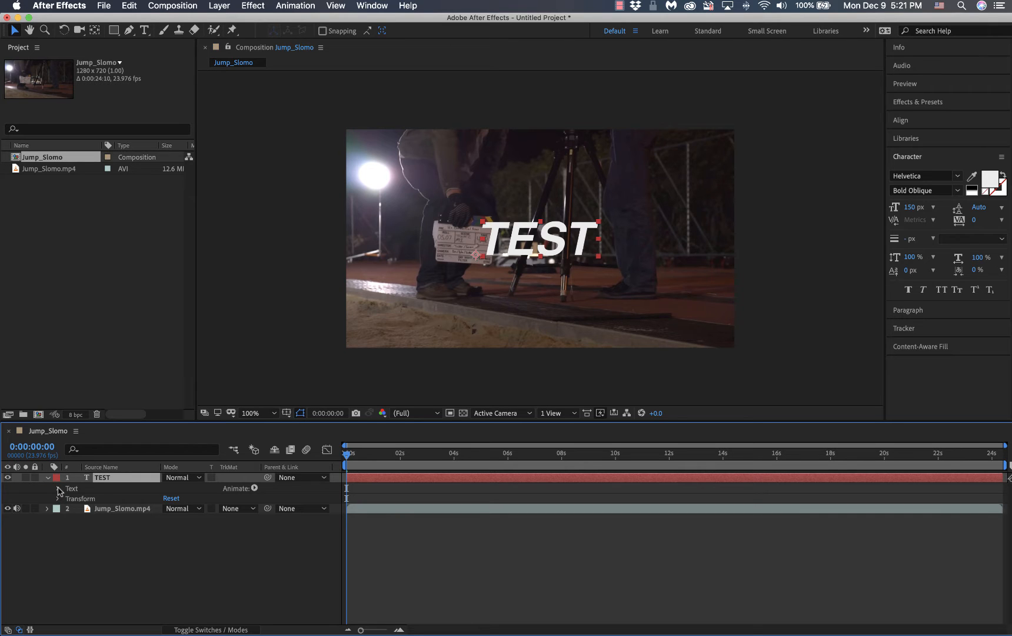
pyautogui.click(58, 489)
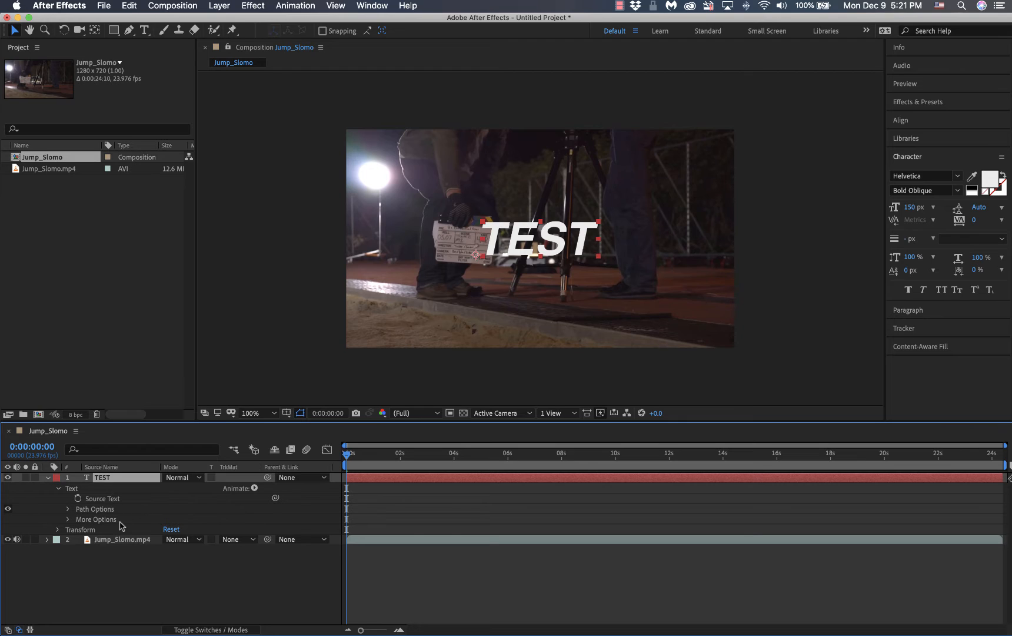
pyautogui.click(59, 488)
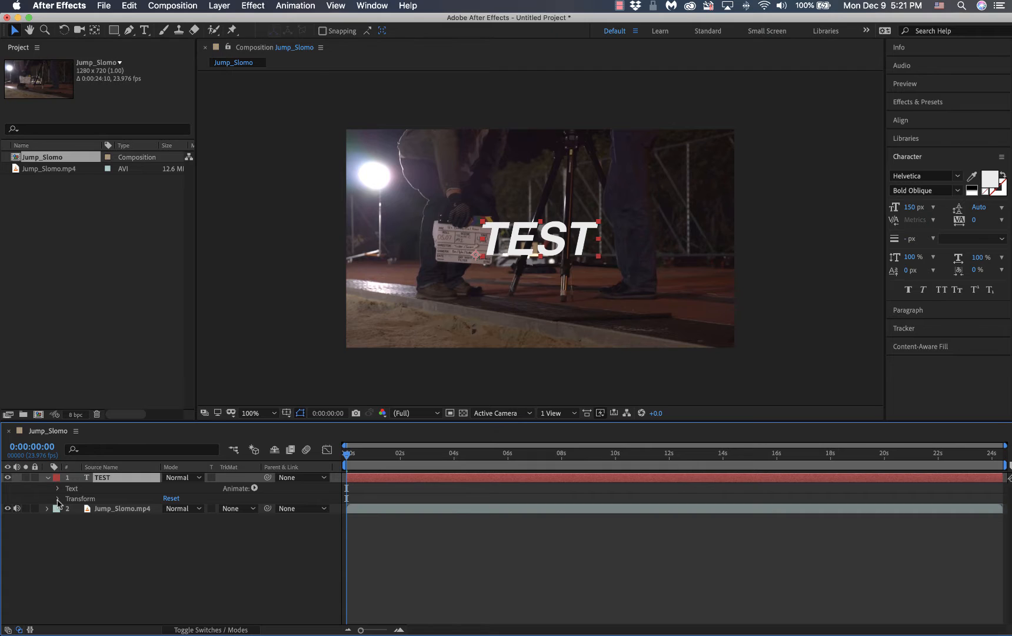
pyautogui.click(57, 499)
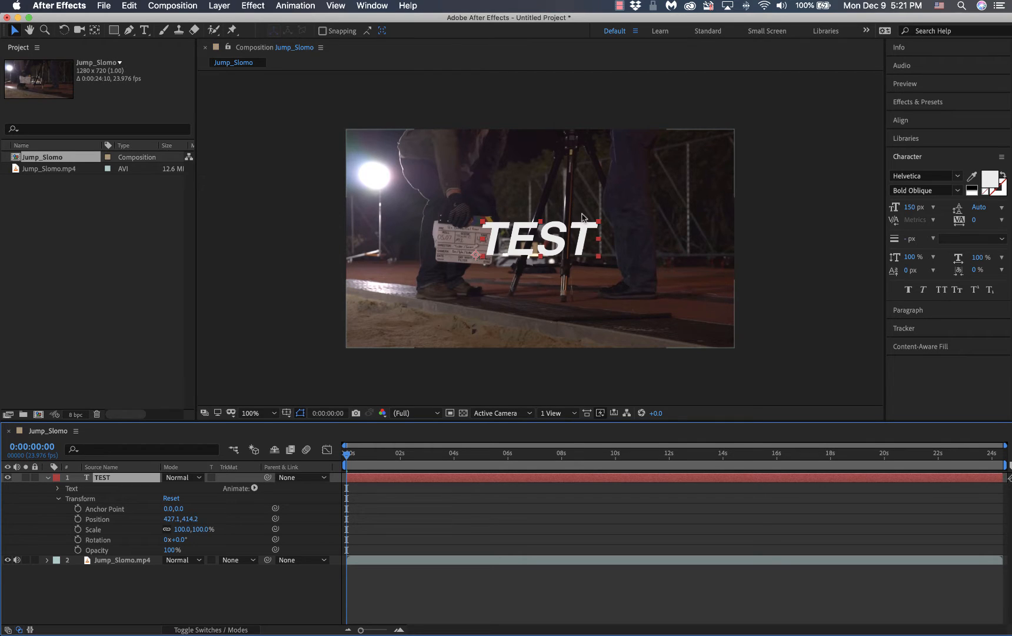
# Select all characters of the TEST text, give them a red stroke with color FB0404, and leave text editing
pyautogui.click(144, 30)
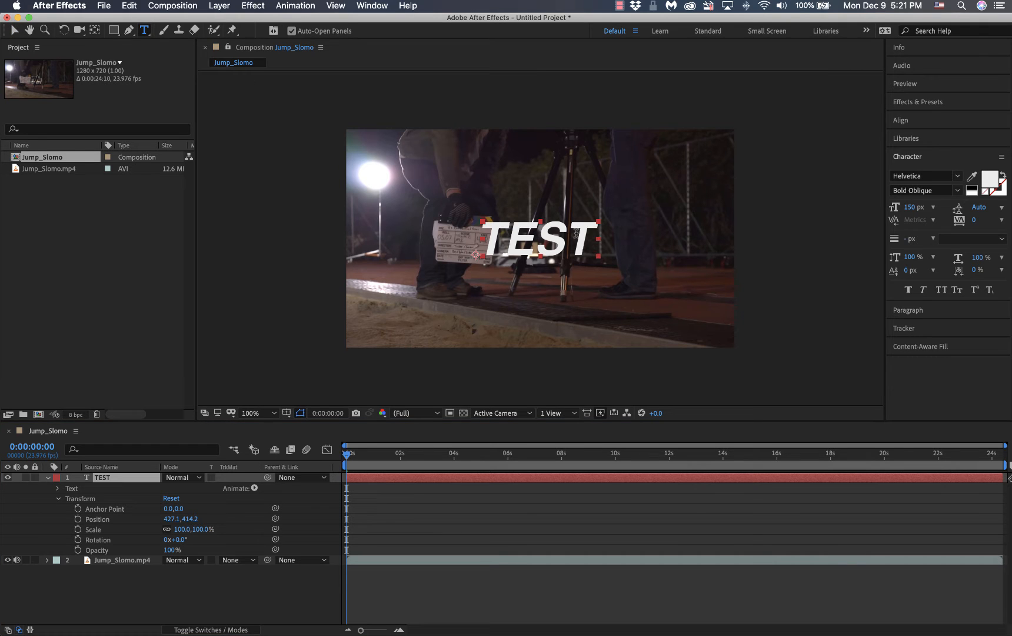
pyautogui.click(580, 234)
pyautogui.moveTo(594, 238); pyautogui.dragTo(477, 238)
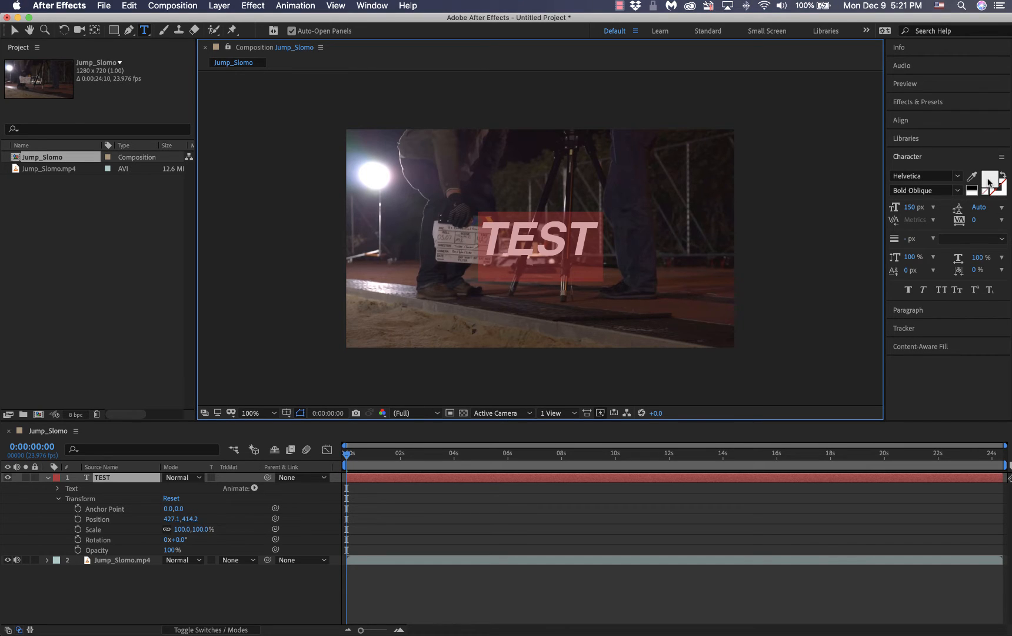
pyautogui.click(1003, 194)
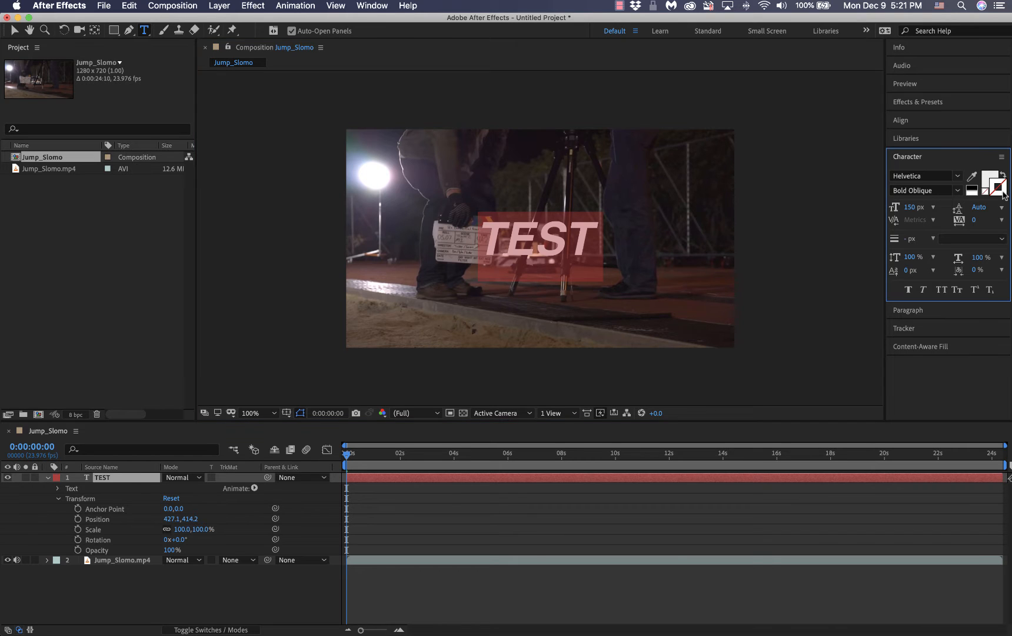
pyautogui.click(1004, 194)
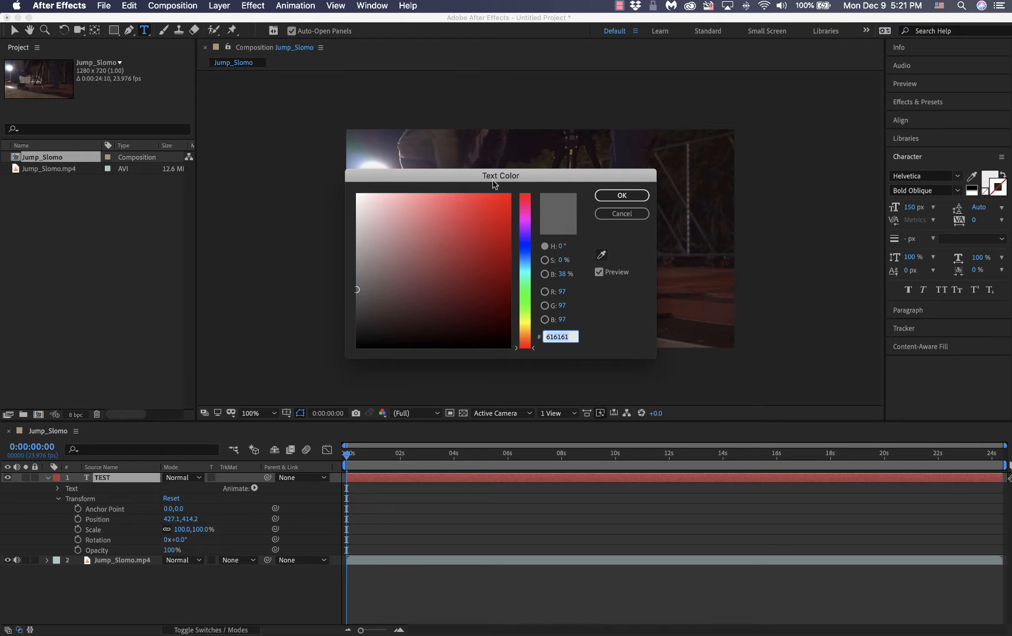
pyautogui.click(508, 195)
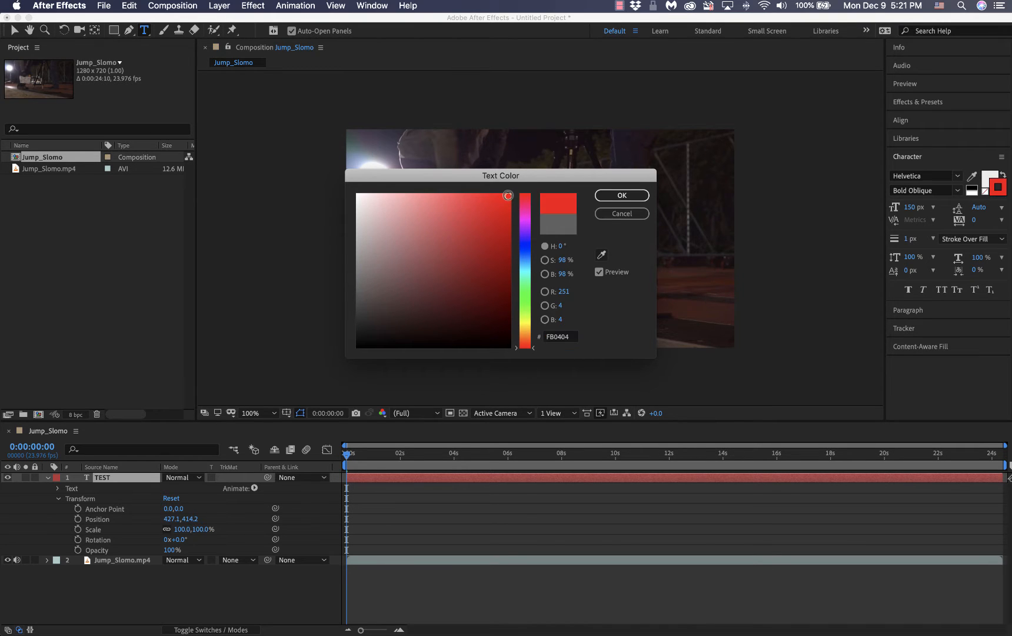
pyautogui.click(621, 197)
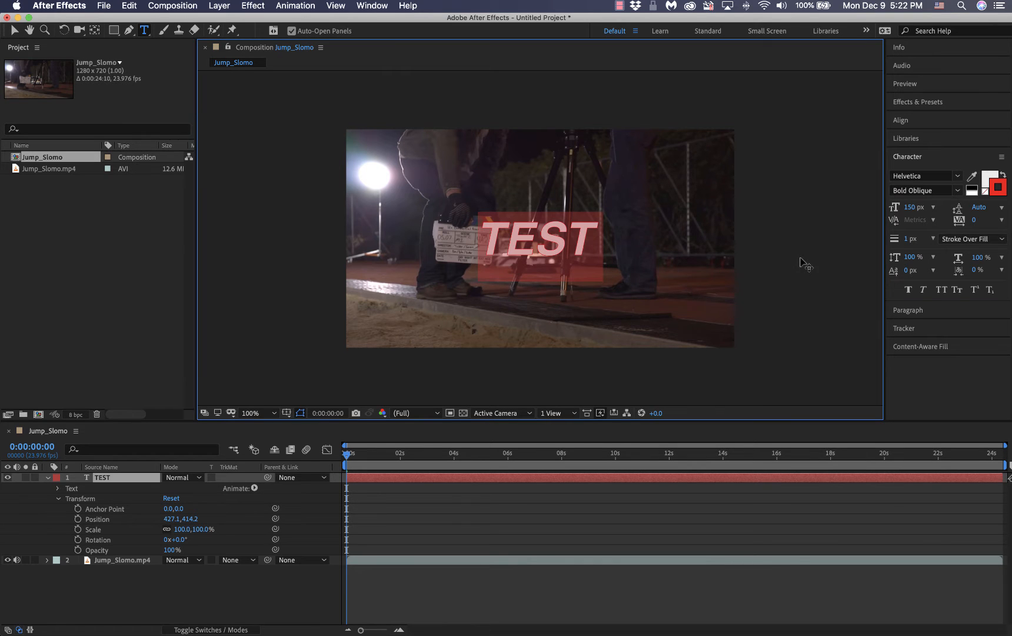
pyautogui.click(14, 31)
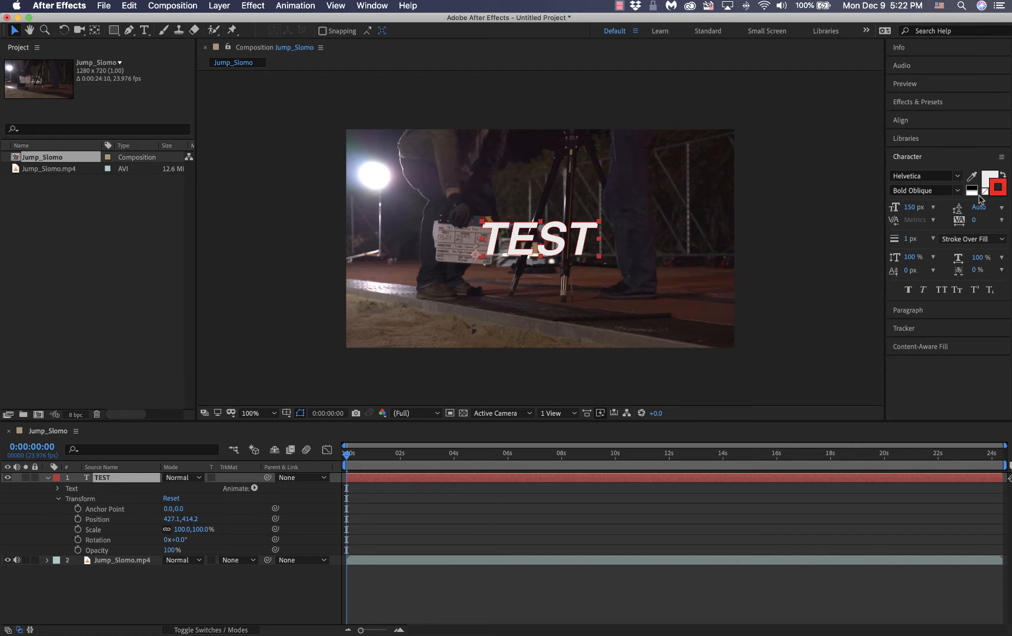
# Try swapping the TEST text's fill and stroke colors and swap them back
pyautogui.click(1005, 174)
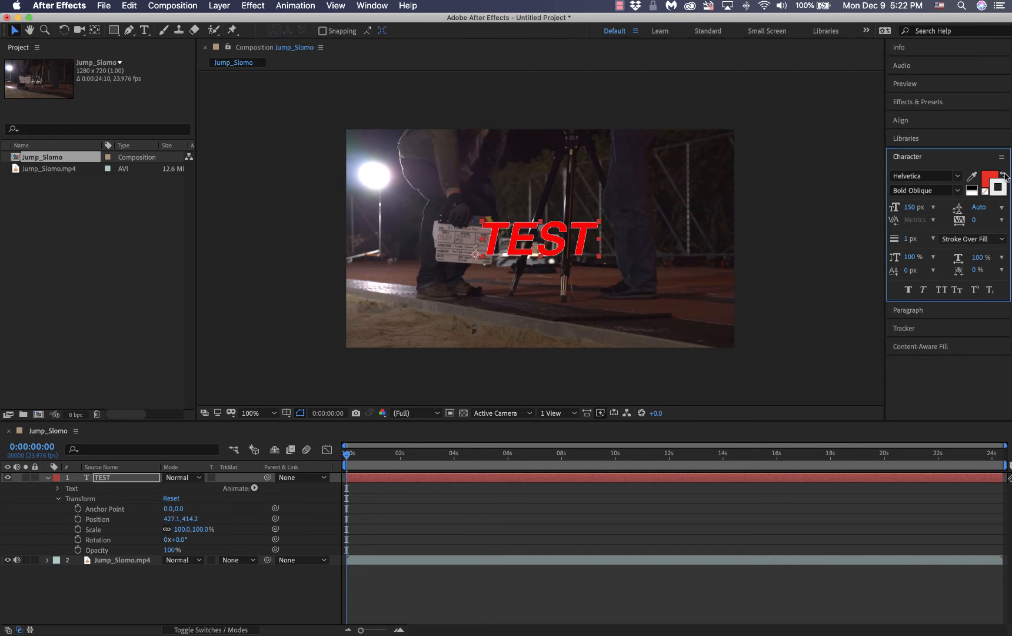
pyautogui.click(1005, 174)
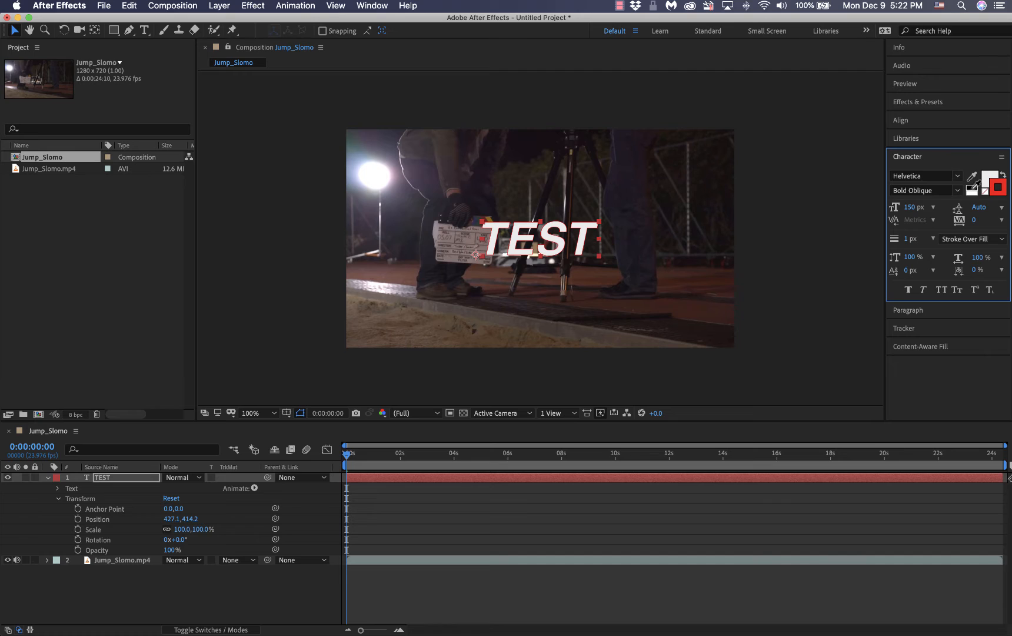
# Try black as the TEST text's stroke color and set the stroke to white
pyautogui.click(972, 188)
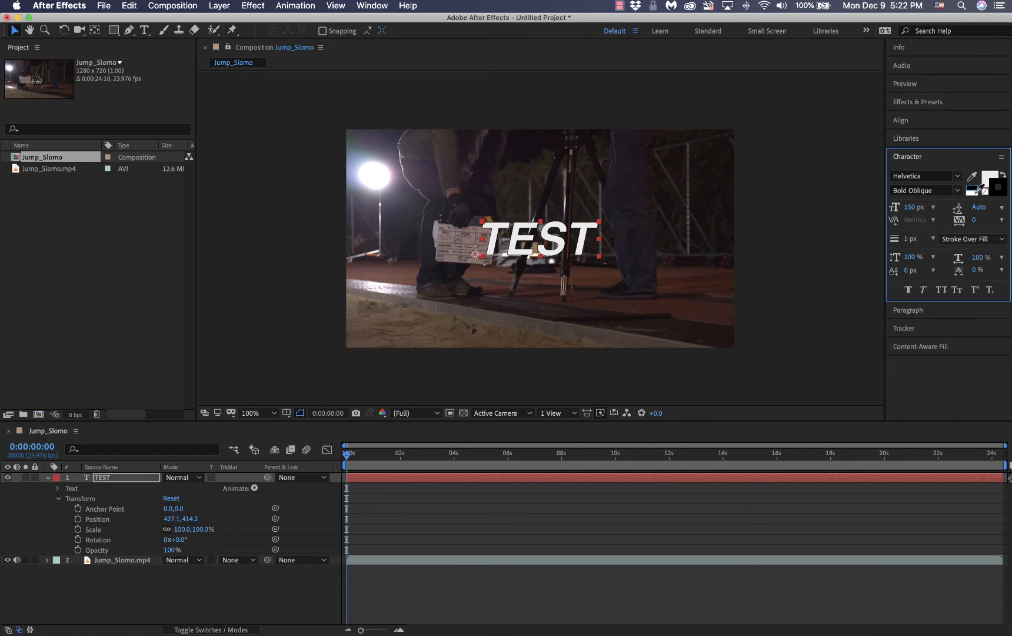
pyautogui.click(975, 193)
pyautogui.click(974, 190)
pyautogui.click(975, 193)
pyautogui.click(975, 191)
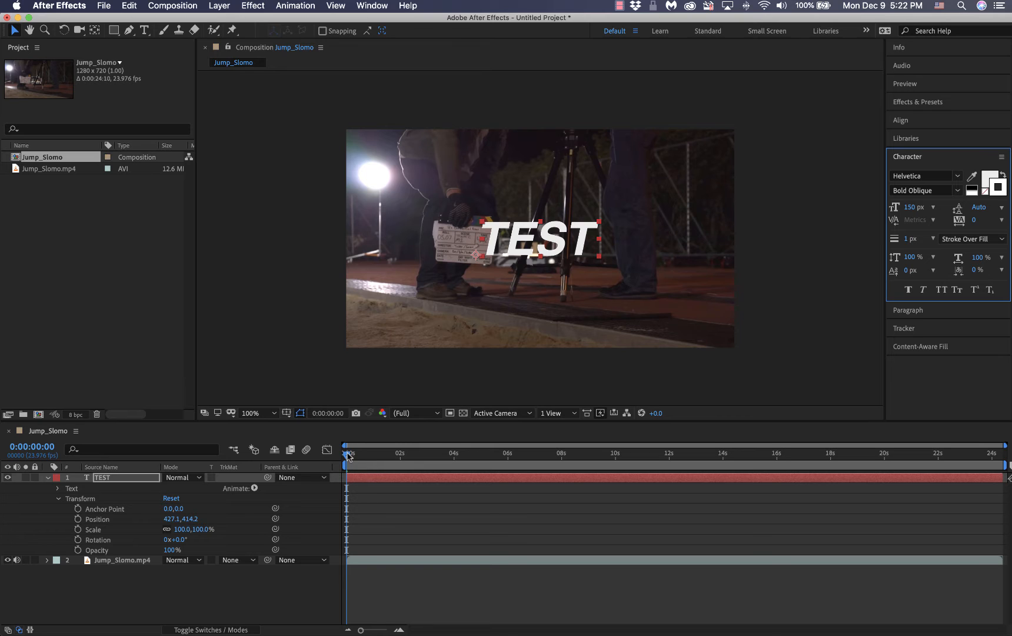
# Scrub through the footage from the start and place the current-time indicator at 0:00:05:23
pyautogui.moveTo(348, 456); pyautogui.dragTo(335, 492)
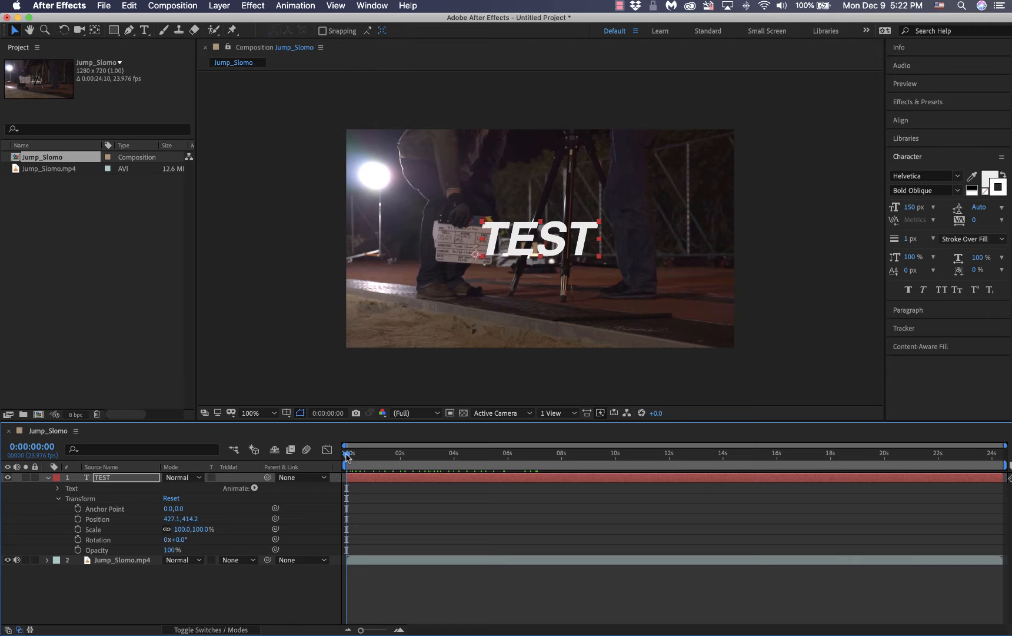
pyautogui.moveTo(348, 455); pyautogui.dragTo(510, 469)
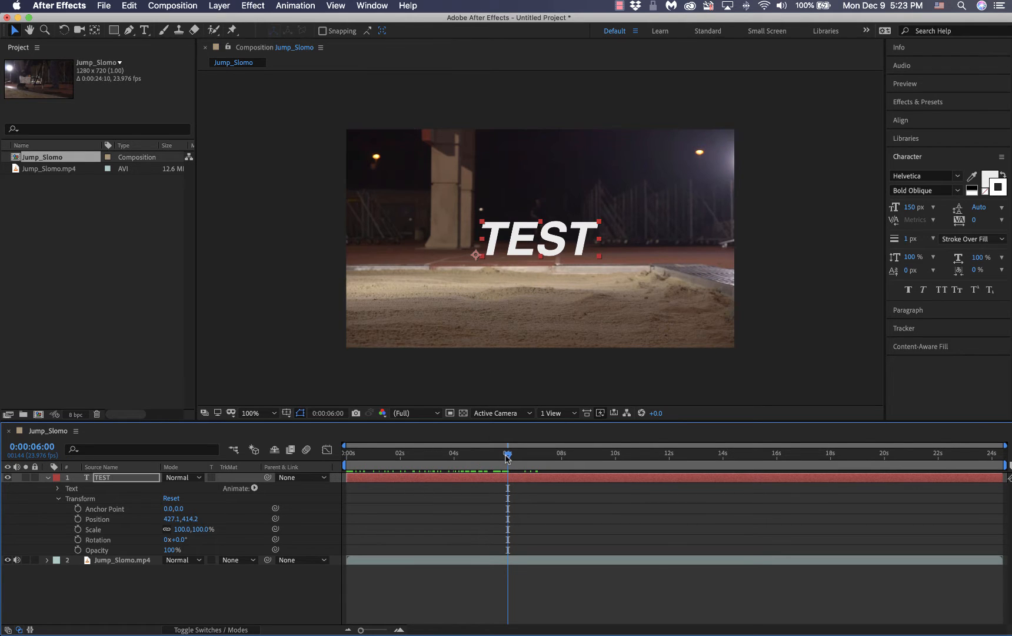
pyautogui.moveTo(508, 457)
pyautogui.mouseDown()
pyautogui.moveTo(363, 457)
pyautogui.moveTo(507, 460)
pyautogui.mouseUp()
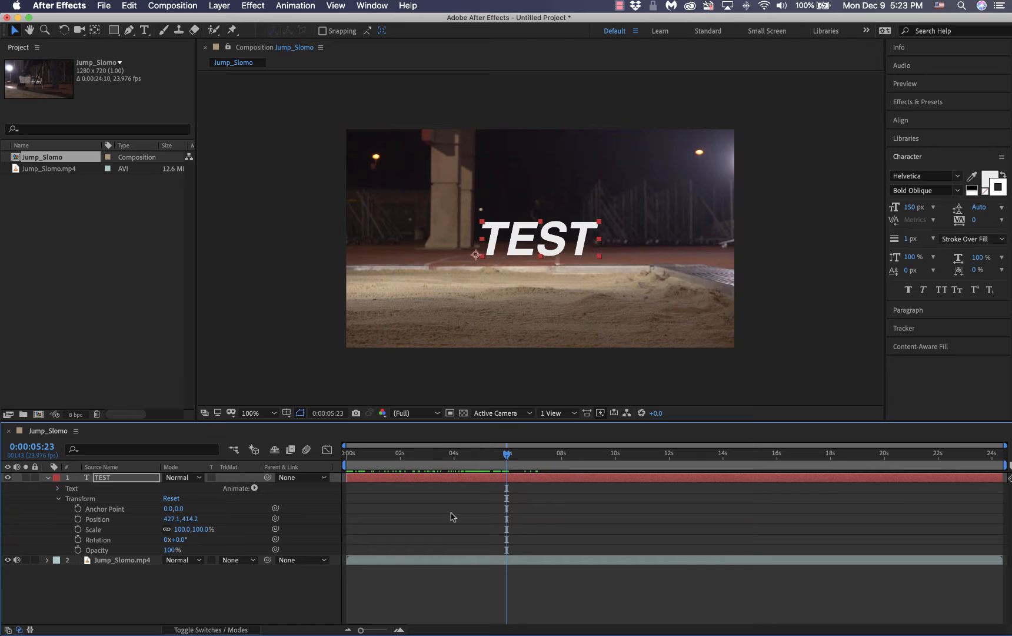
# Animate the TEST layer's Opacity with keyframes of 0% at 0:00:06:00 and 100% at 0:00:08:00
pyautogui.click(508, 453)
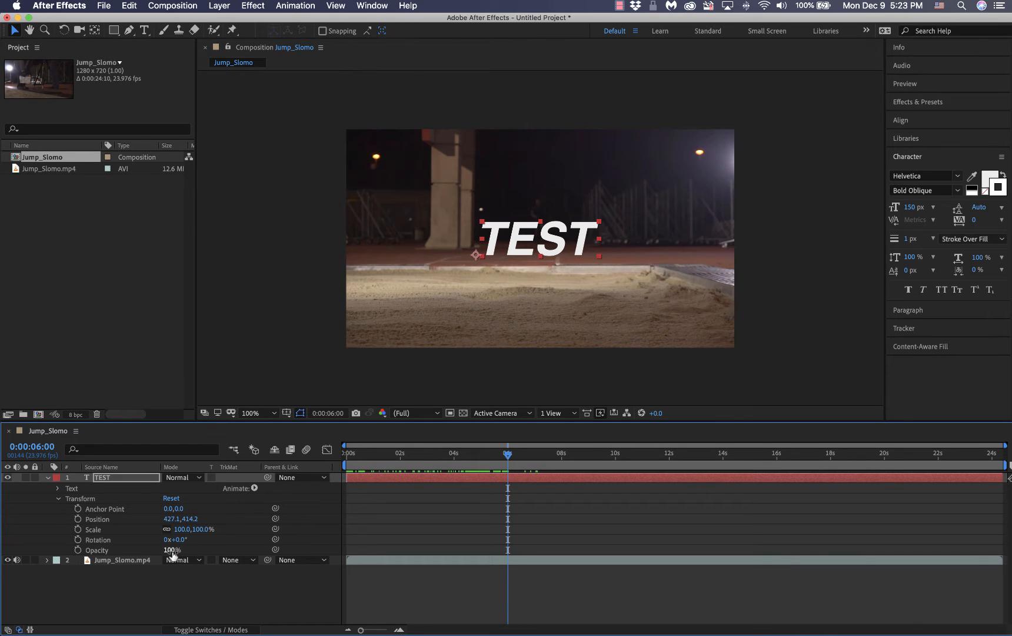
pyautogui.moveTo(172, 554); pyautogui.dragTo(68, 553)
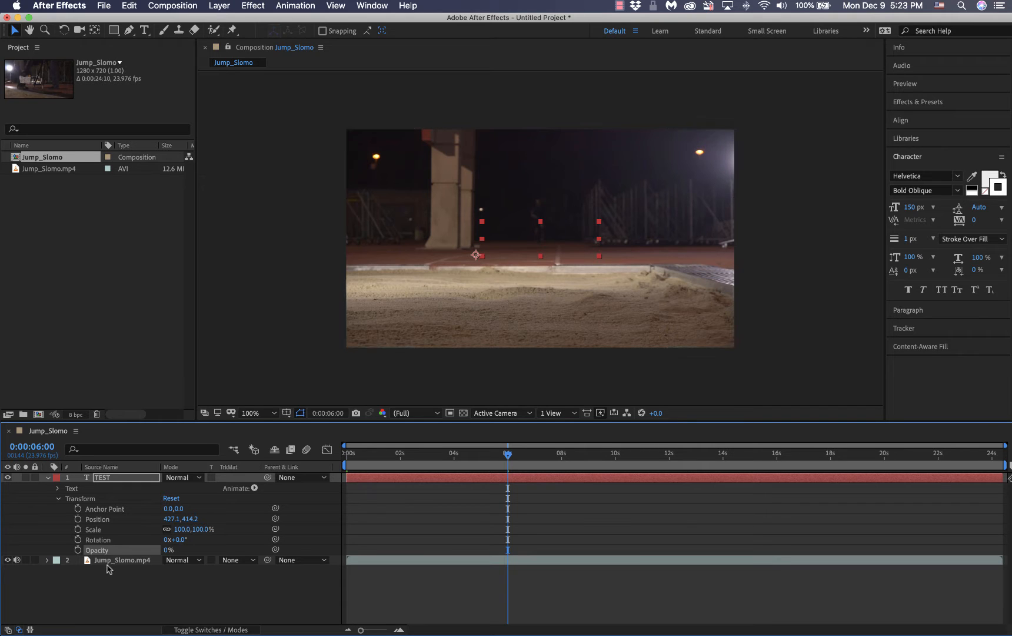
pyautogui.click(78, 549)
pyautogui.moveTo(509, 457); pyautogui.dragTo(563, 471)
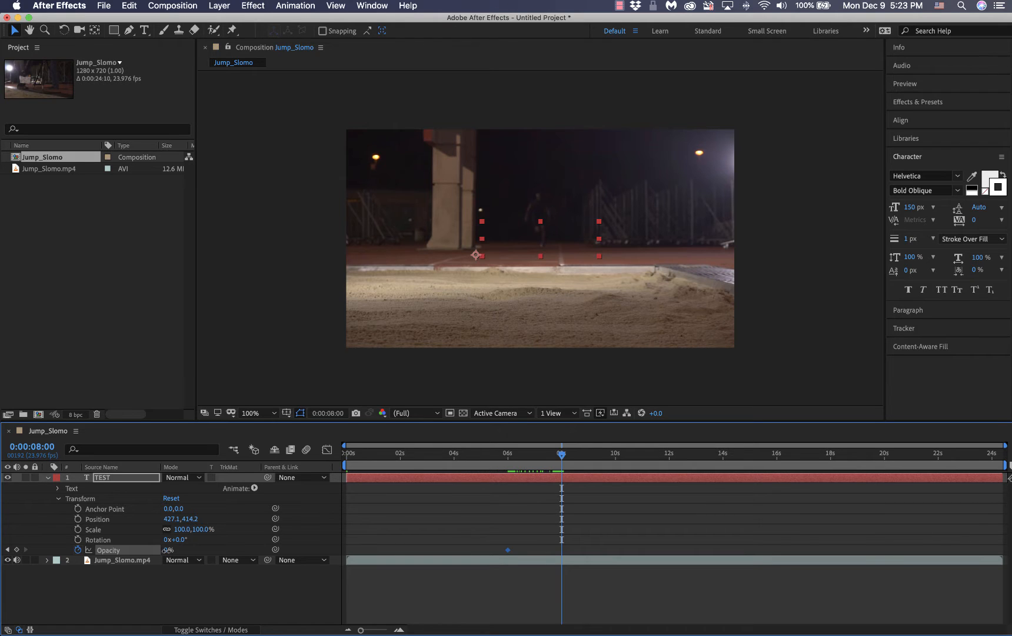
pyautogui.moveTo(166, 550); pyautogui.dragTo(247, 551)
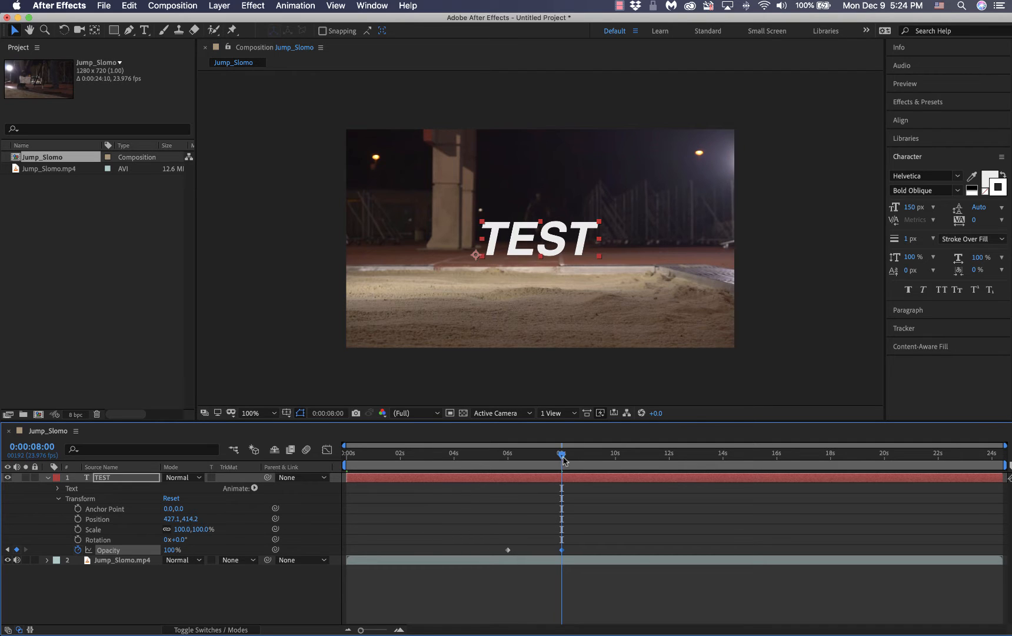
# Preview the TEST text's fade-in by playing the composition from the start
pyautogui.moveTo(562, 454); pyautogui.dragTo(307, 468)
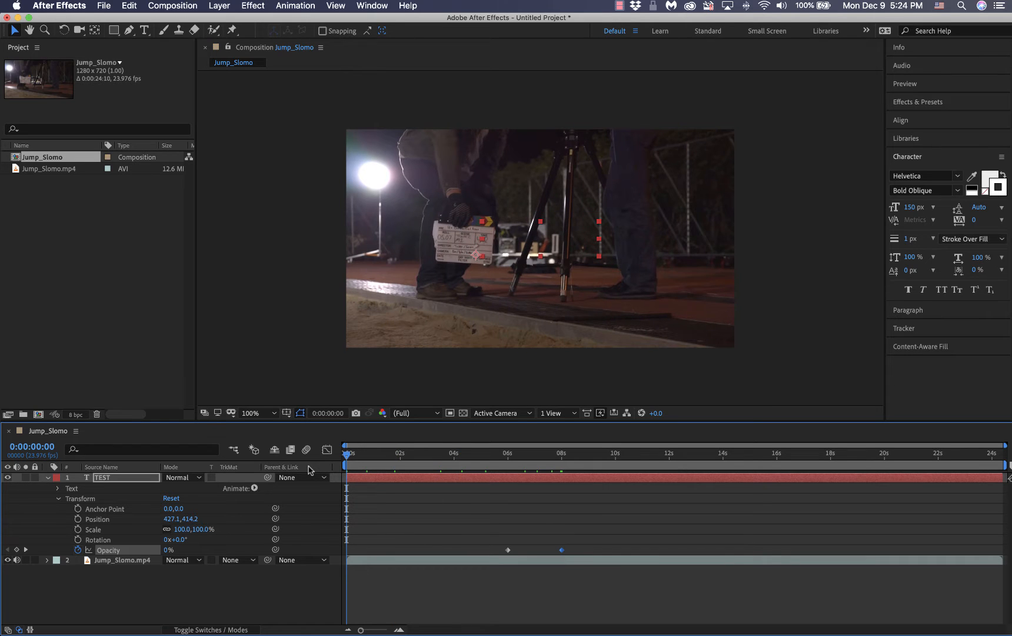
pyautogui.press('space')
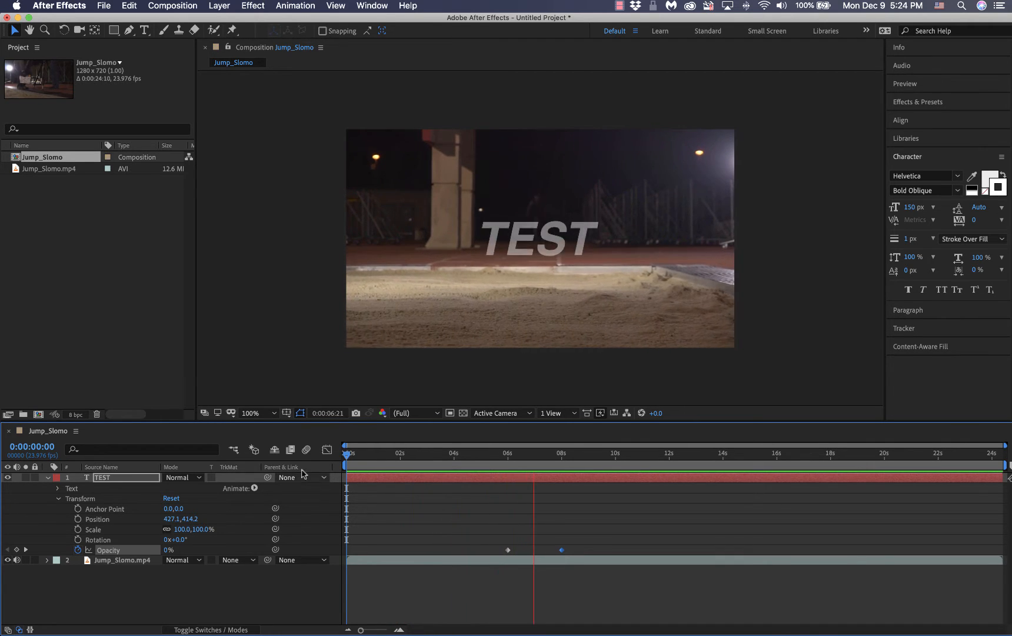
pyautogui.press('space')
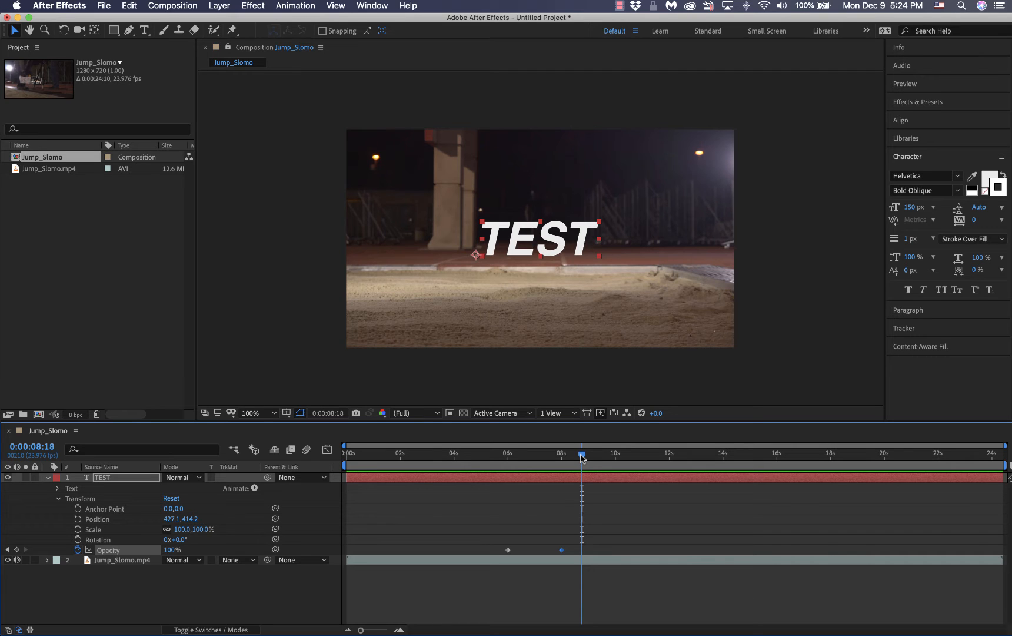
# Add a fade-out to the TEST layer with Opacity keyframes of 100% at 0:00:14:01 and 0% at 0:00:16:00
pyautogui.moveTo(582, 457); pyautogui.dragTo(724, 492)
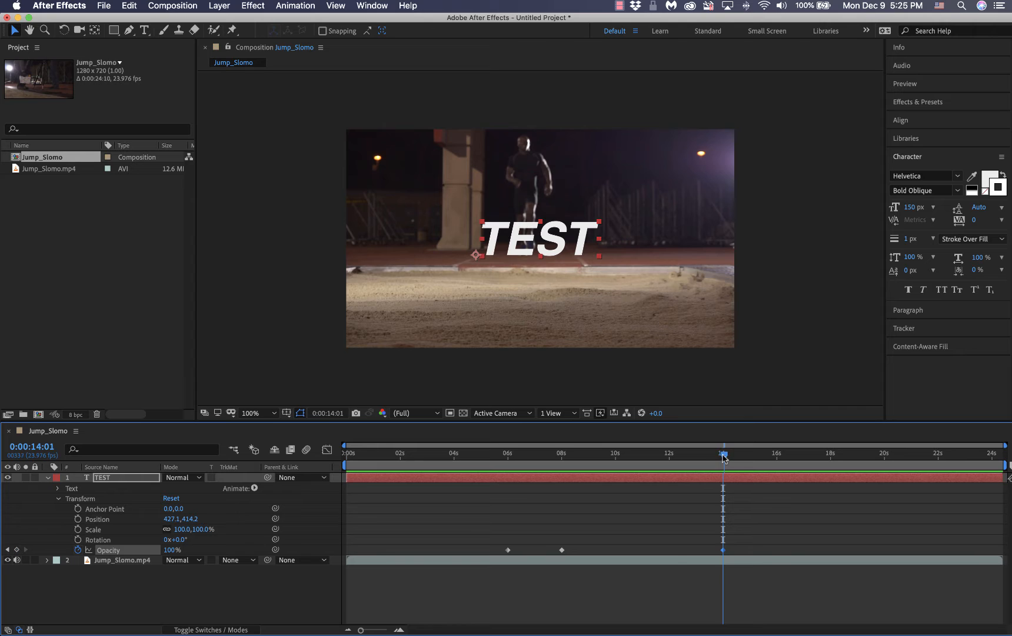
pyautogui.moveTo(723, 455); pyautogui.dragTo(775, 471)
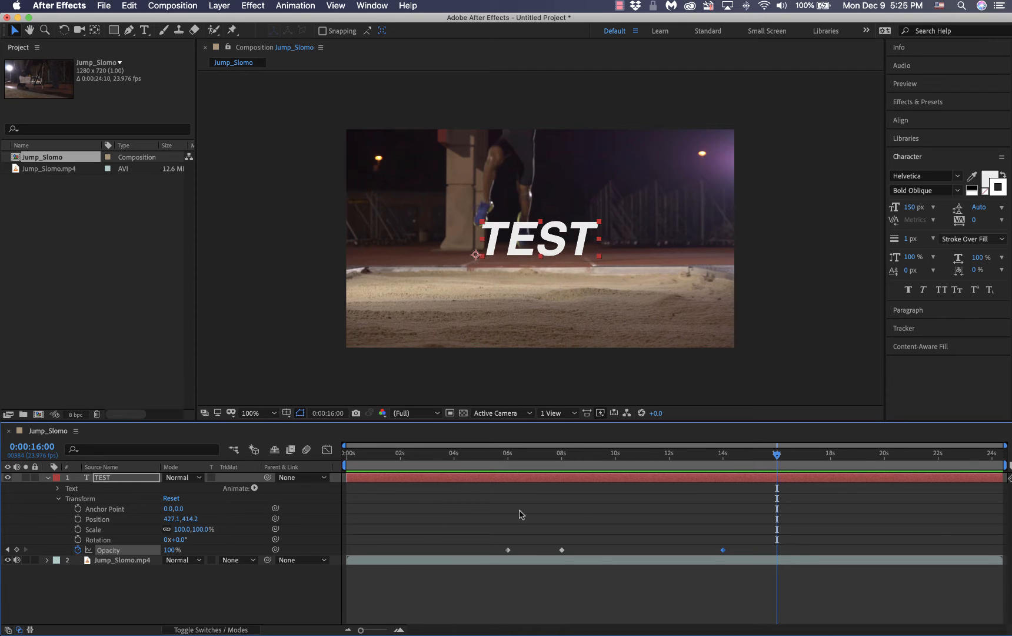
pyautogui.moveTo(170, 550); pyautogui.dragTo(106, 556)
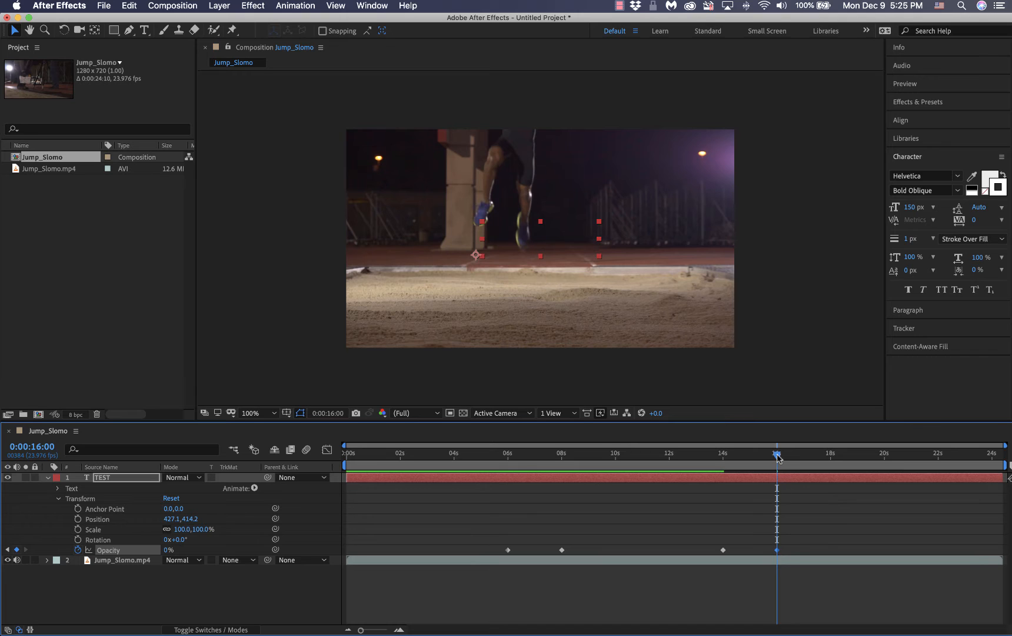
# Preview the TEST text's fade-in and fade-out from 0:00:03:12, and scrub back through the animation to 0:00:04:04
pyautogui.moveTo(777, 455); pyautogui.dragTo(442, 480)
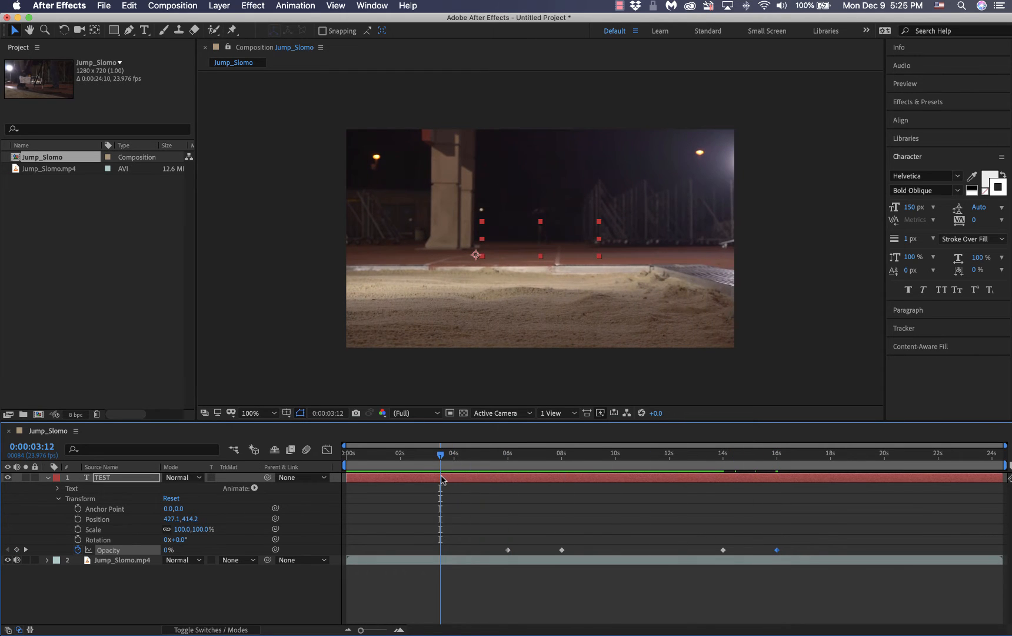
pyautogui.press('space')
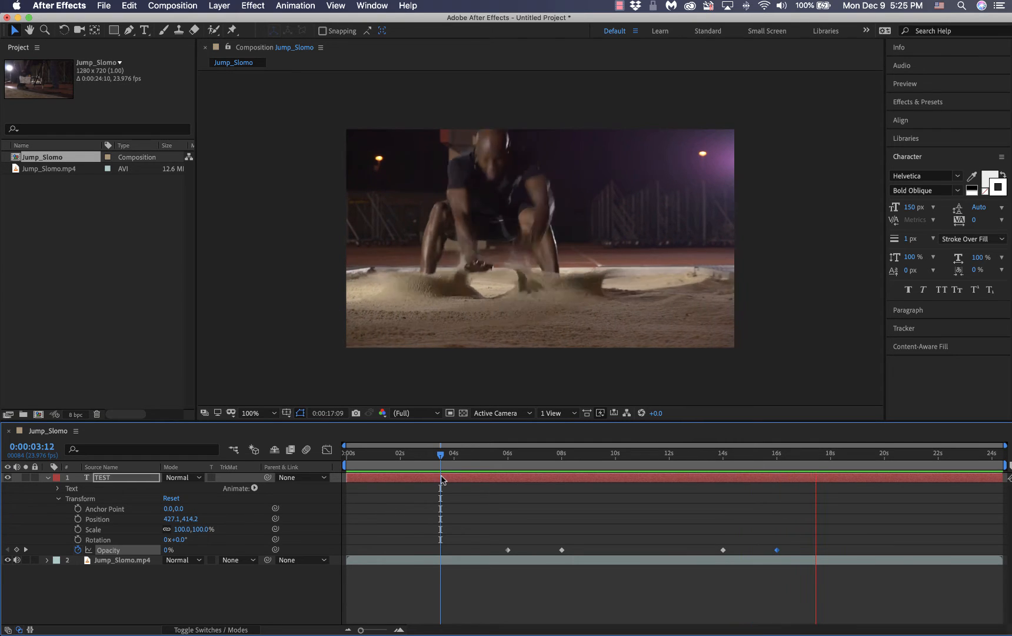
pyautogui.press('space')
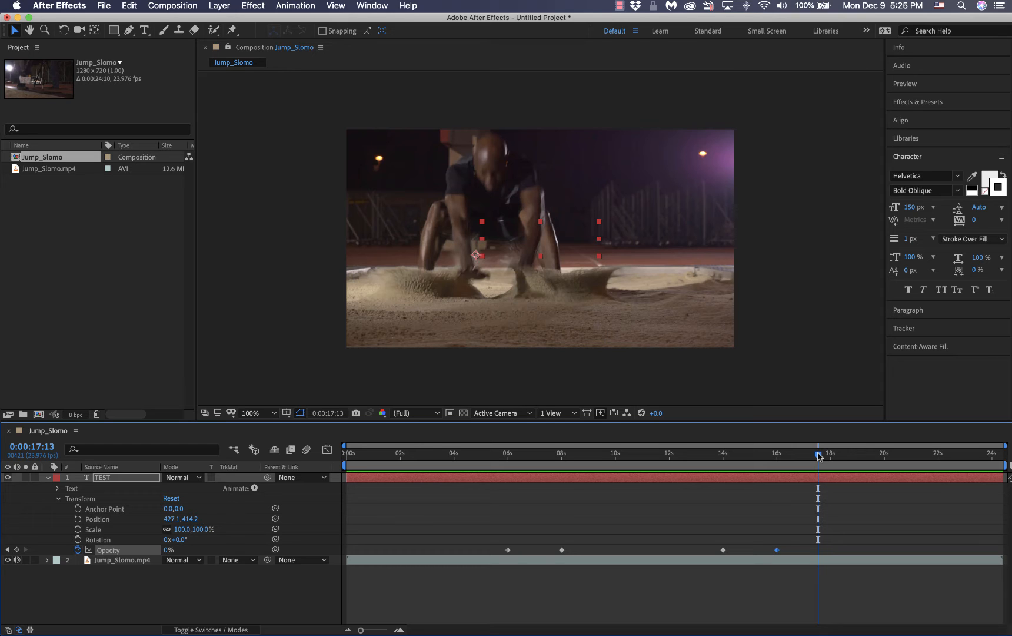
pyautogui.moveTo(818, 455); pyautogui.dragTo(561, 476)
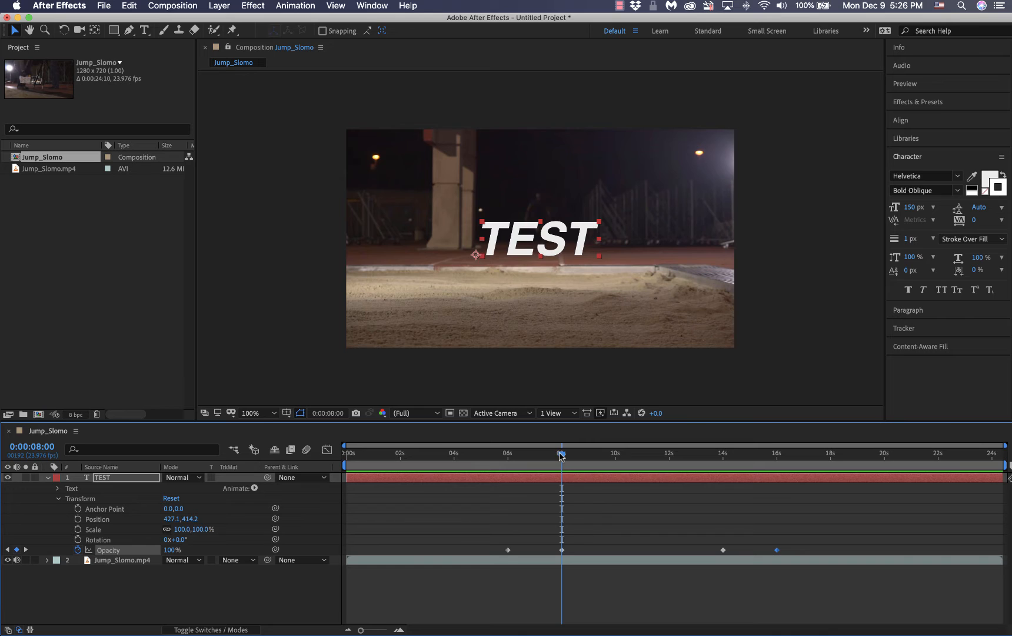
pyautogui.moveTo(561, 454); pyautogui.dragTo(462, 471)
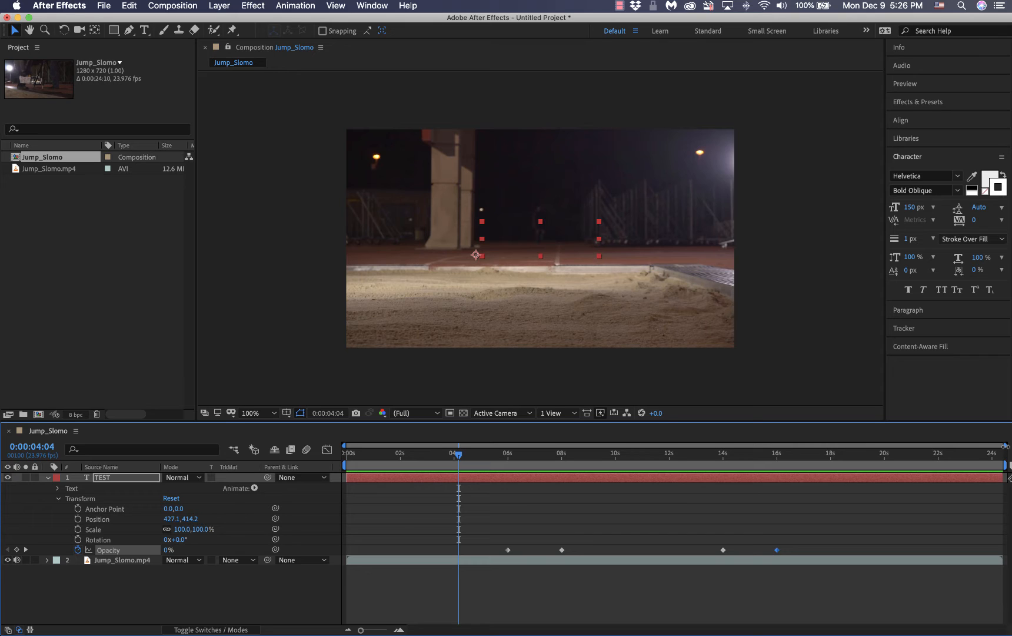
# Move the TEST layer's first Opacity keyframe to 0:00:07:00 and preview the shortened fade-in
pyautogui.moveTo(1005, 446); pyautogui.dragTo(897, 445)
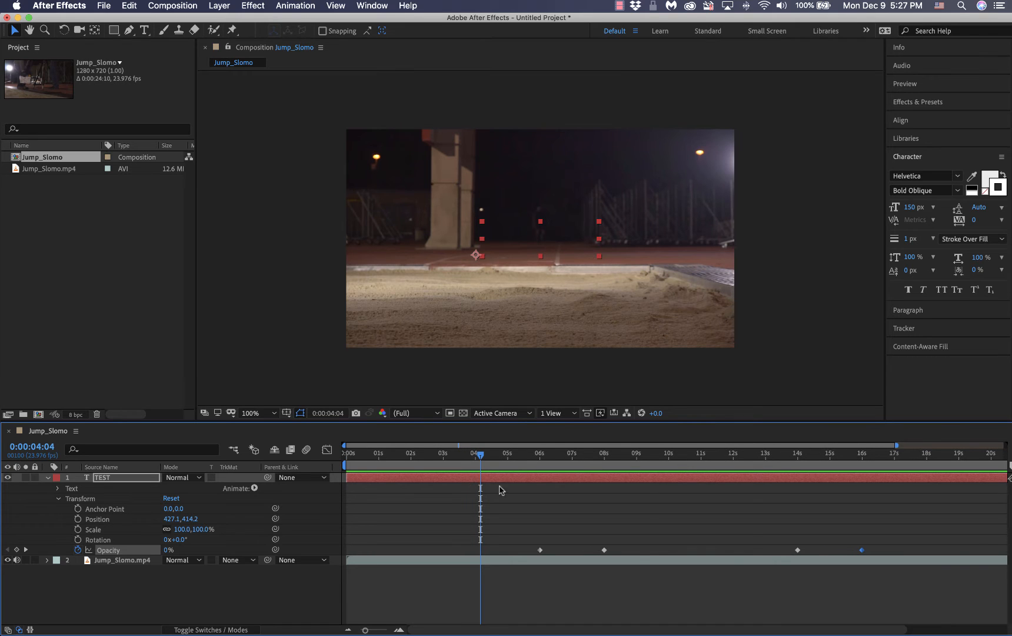
pyautogui.moveTo(482, 454); pyautogui.dragTo(574, 468)
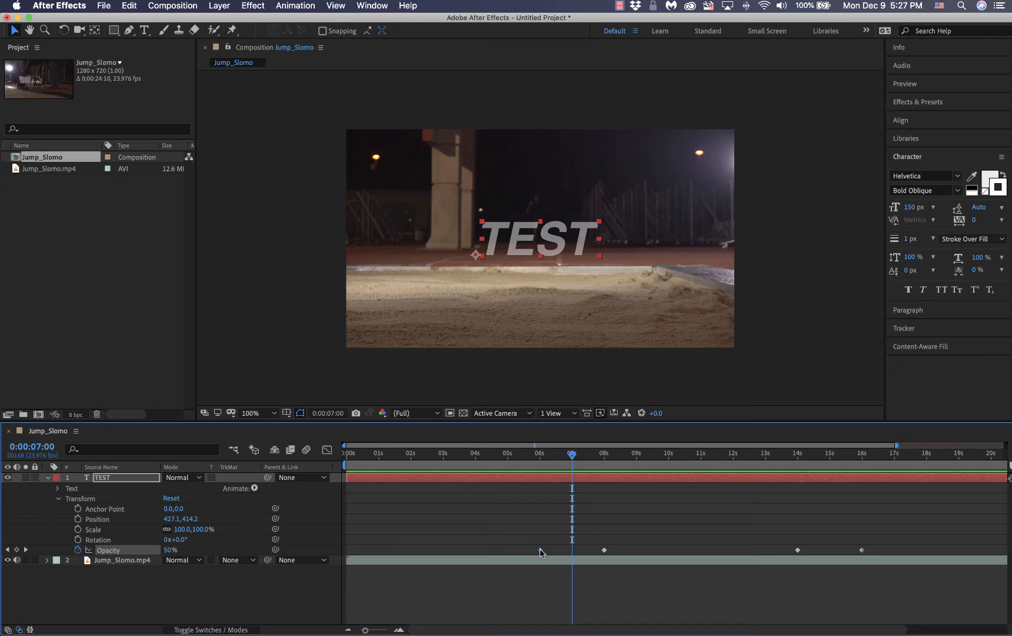
pyautogui.moveTo(540, 549); pyautogui.dragTo(570, 559)
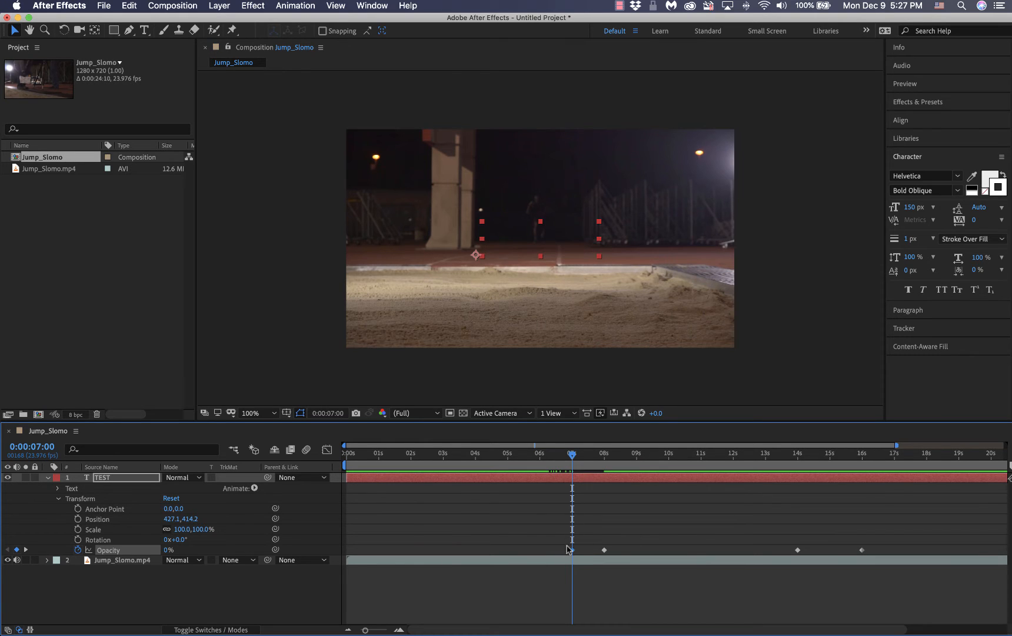
pyautogui.moveTo(571, 455); pyautogui.dragTo(488, 467)
pyautogui.press('space')
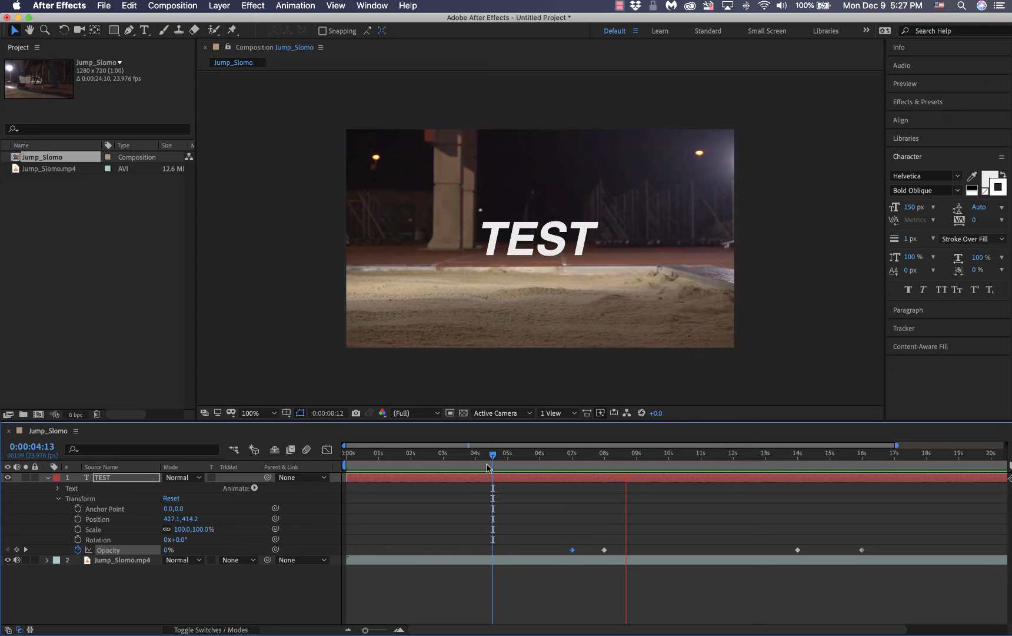
pyautogui.press('space')
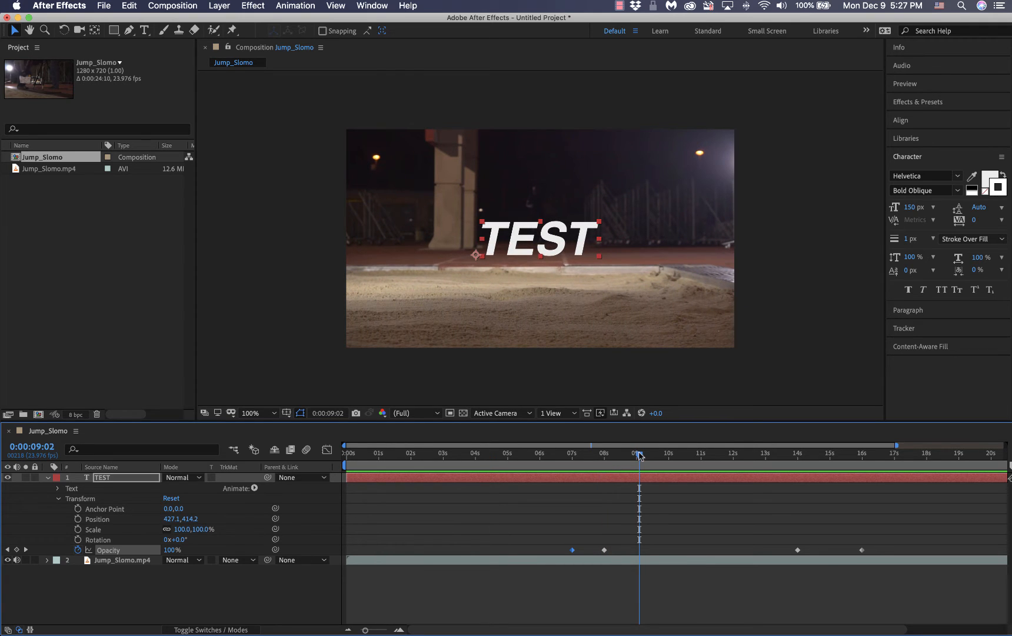
# Move the TEST layer's first Opacity keyframe to 0:00:07:12 and play back the fade-in from 0:00:05:15
pyautogui.moveTo(639, 455); pyautogui.dragTo(590, 473)
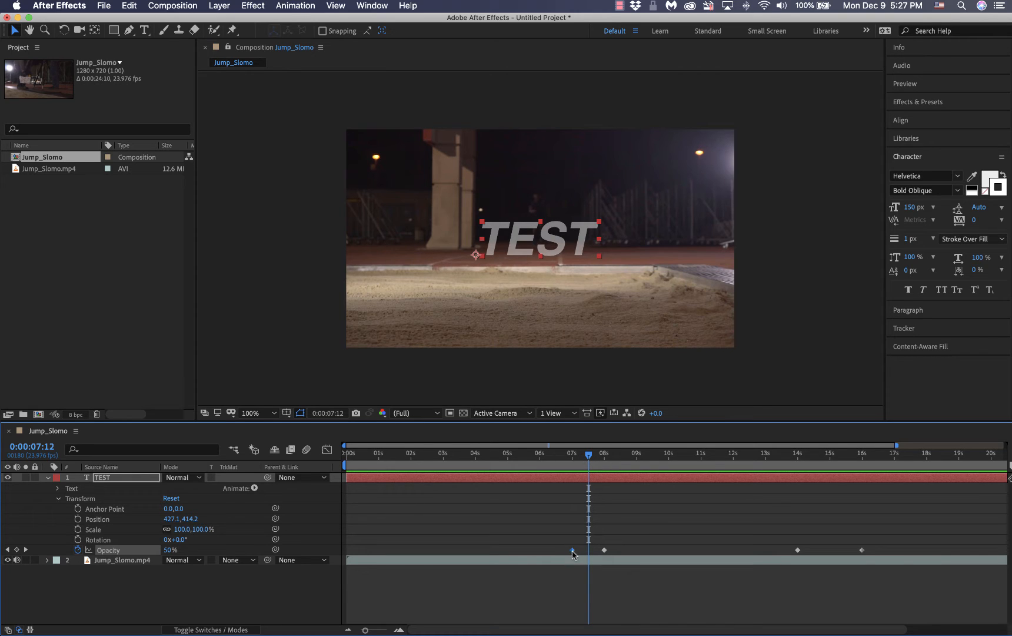
pyautogui.moveTo(572, 549); pyautogui.dragTo(577, 551)
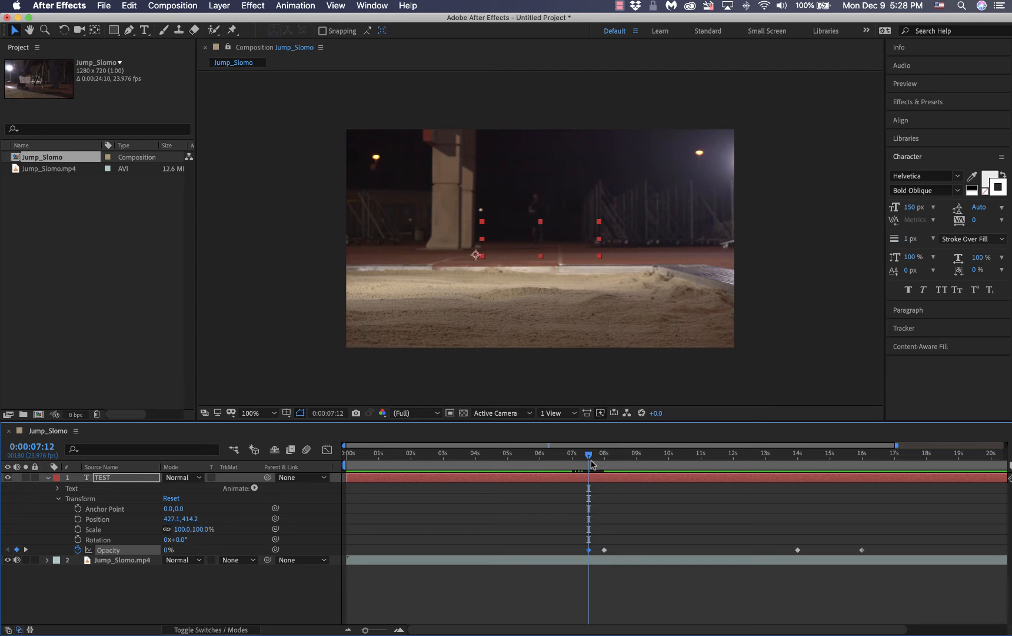
pyautogui.moveTo(588, 455); pyautogui.dragTo(528, 458)
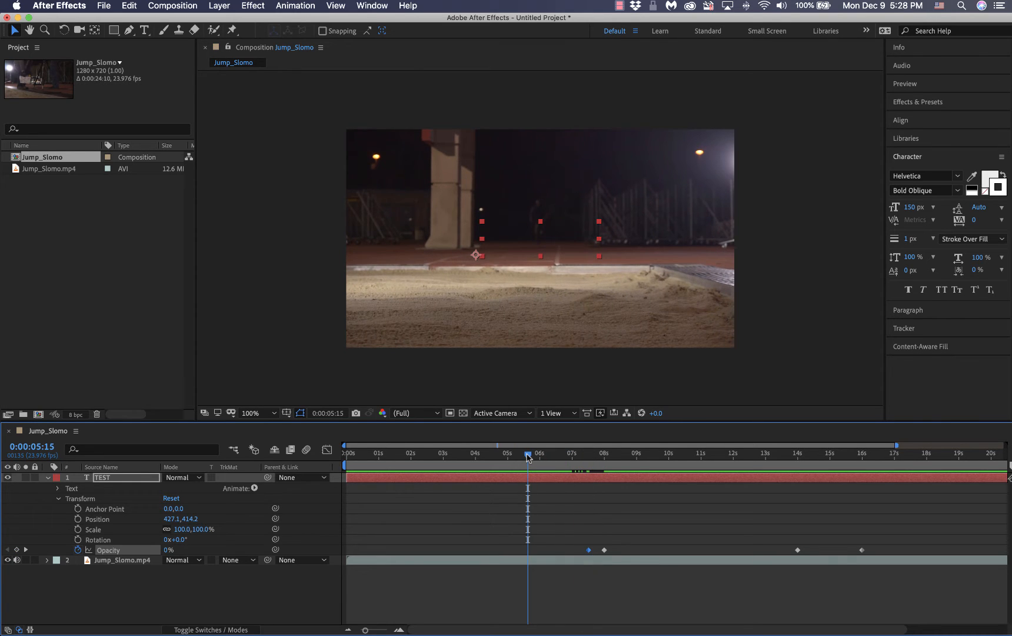
pyautogui.press('space')
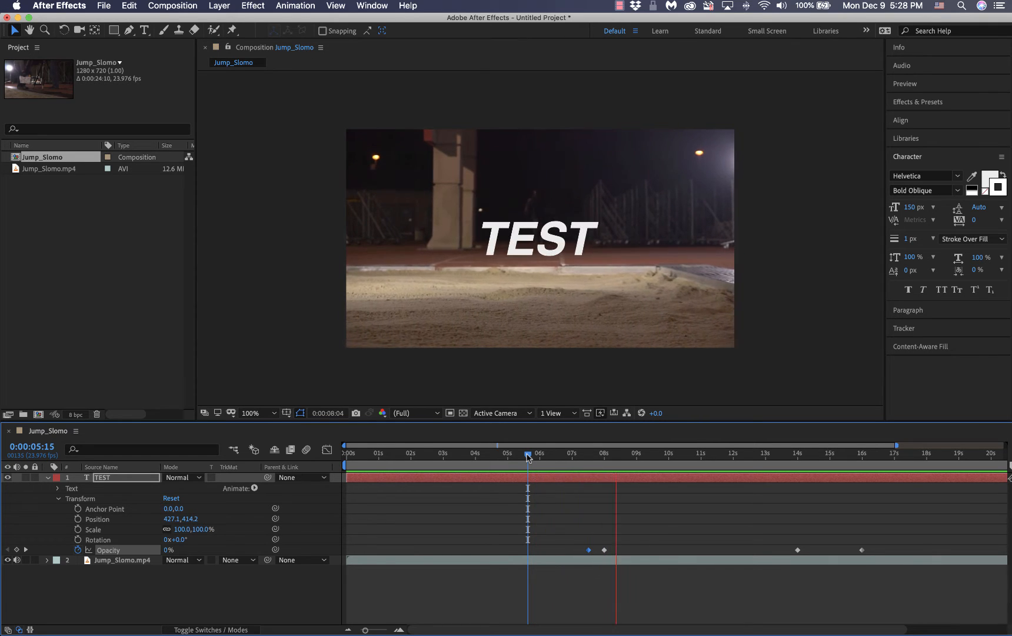
pyautogui.press('space')
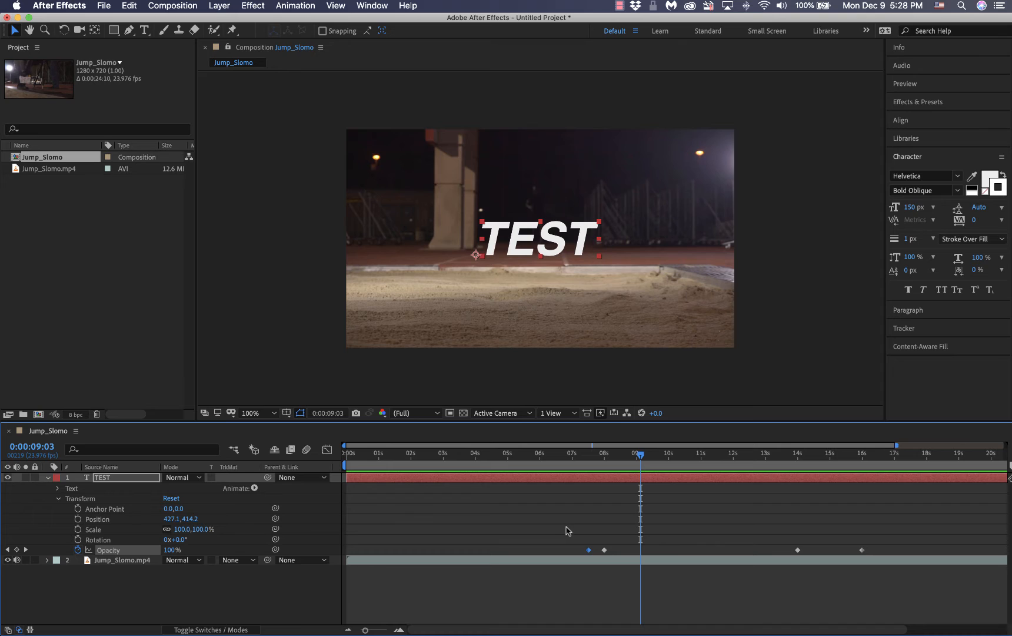
# Delete all Opacity keyframes of the TEST layer and return the current-time indicator to 0:00:00:00
pyautogui.moveTo(568, 528); pyautogui.dragTo(860, 562)
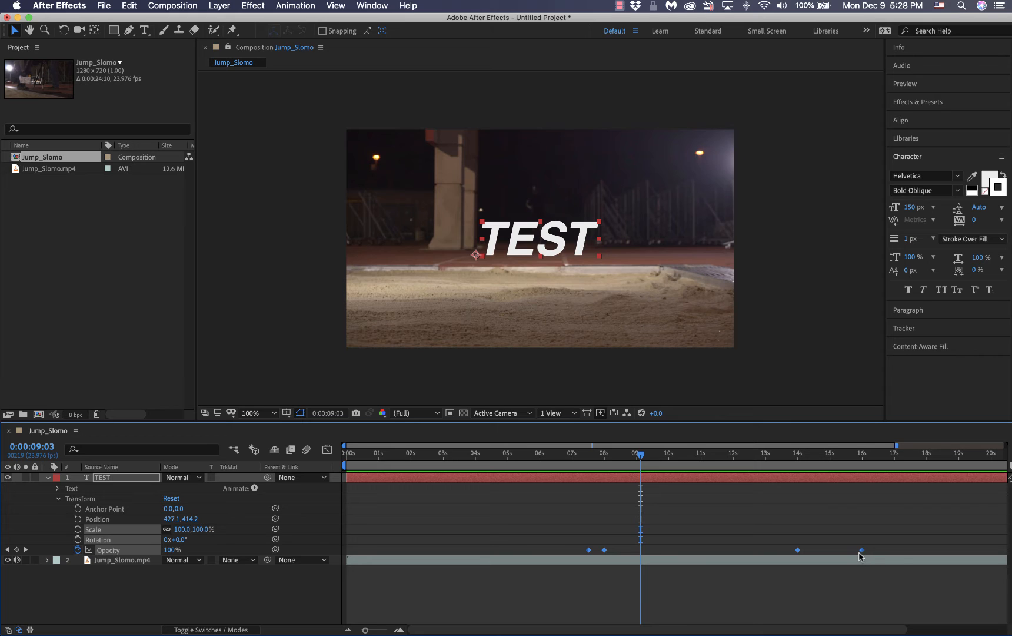
pyautogui.press('Delete')
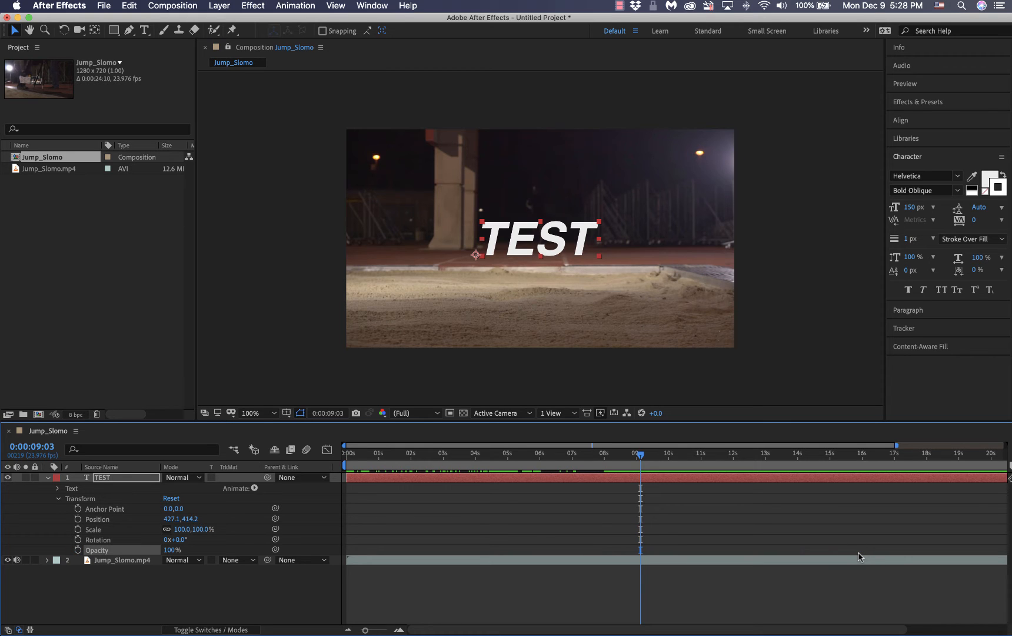
pyautogui.moveTo(642, 457); pyautogui.dragTo(338, 485)
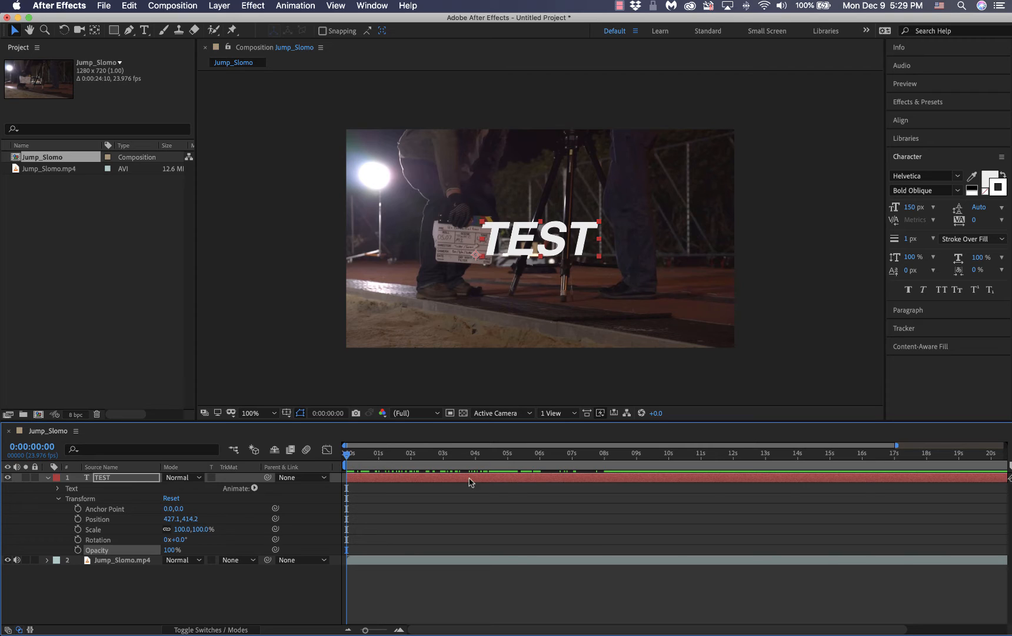
# Set the TEST layer's Opacity to 0% at 0:00:04:00 and start keyframing it there
pyautogui.moveTo(897, 445); pyautogui.dragTo(1005, 444)
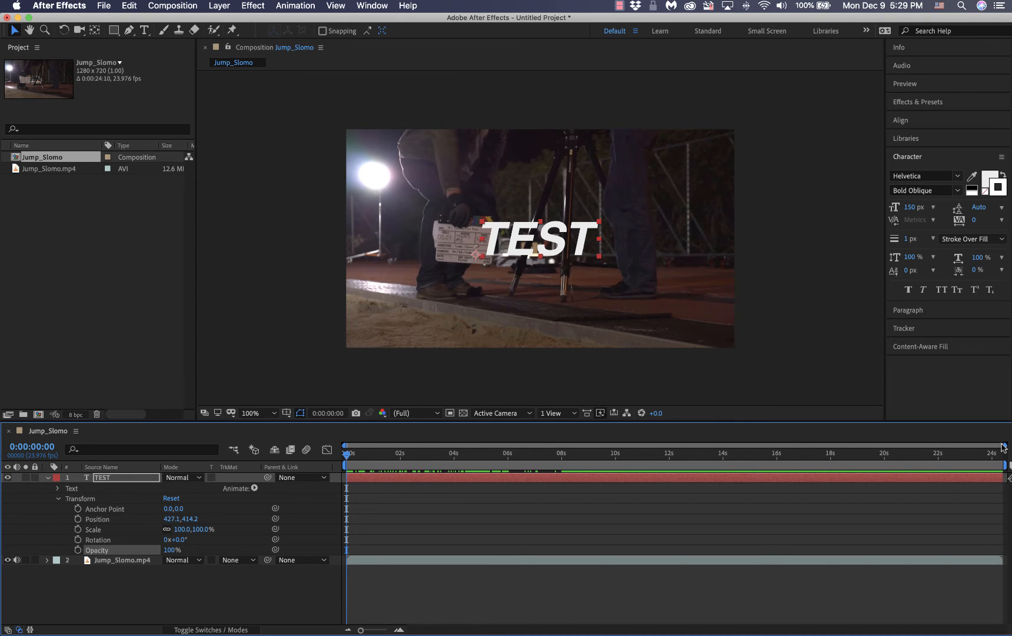
pyautogui.moveTo(1005, 446); pyautogui.dragTo(561, 441)
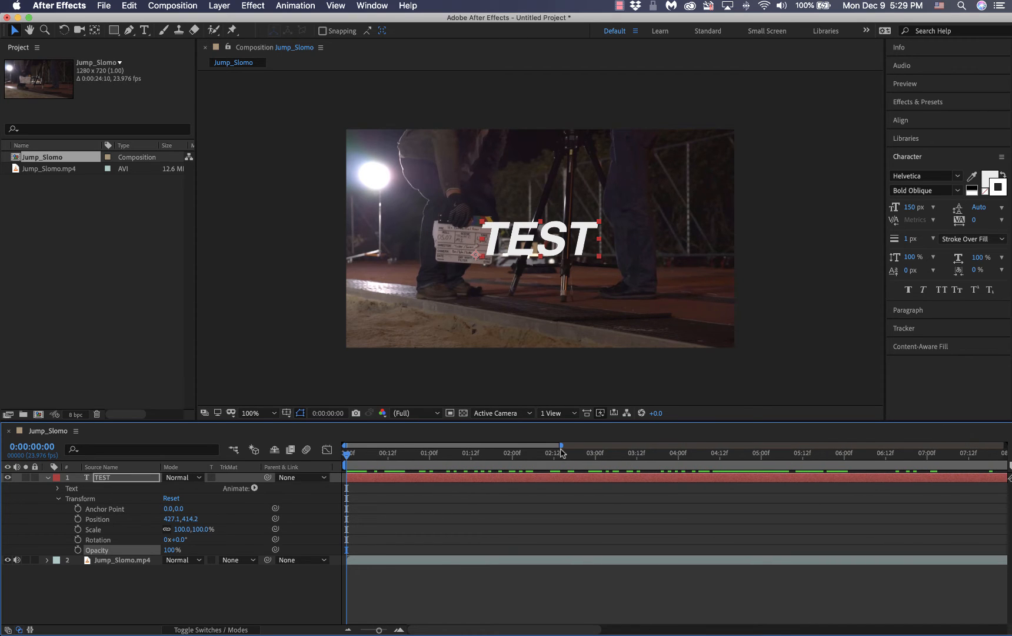
pyautogui.moveTo(561, 445); pyautogui.dragTo(1004, 443)
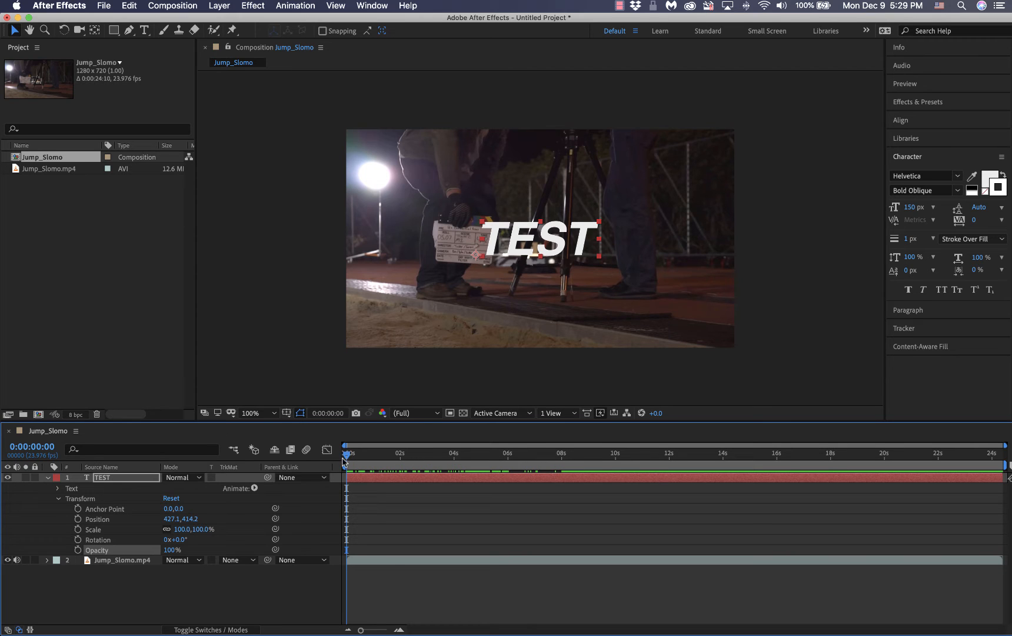
pyautogui.moveTo(347, 455); pyautogui.dragTo(453, 469)
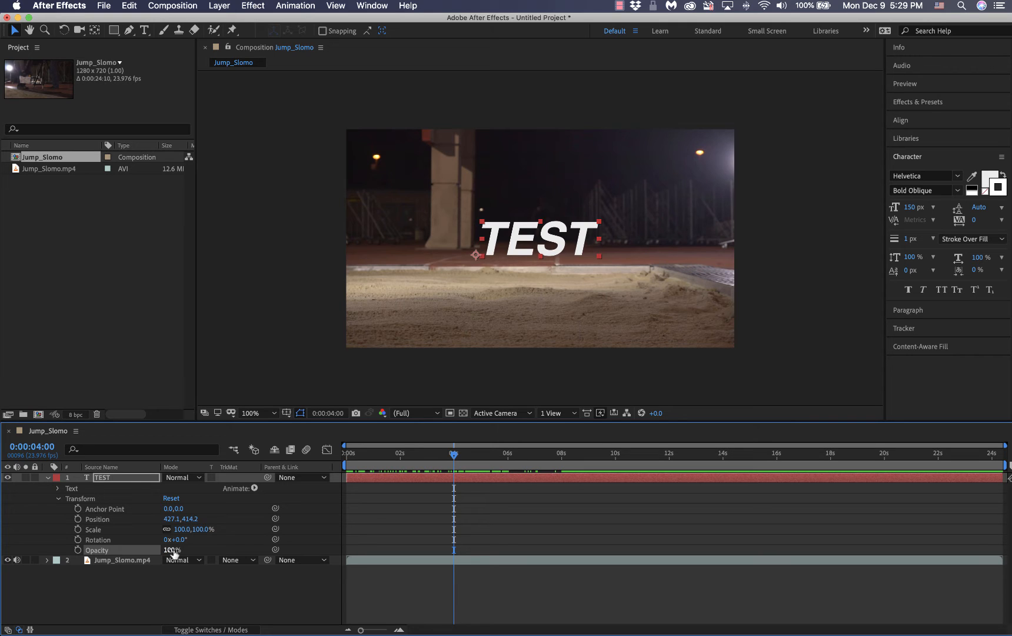
pyautogui.moveTo(173, 553); pyautogui.dragTo(107, 558)
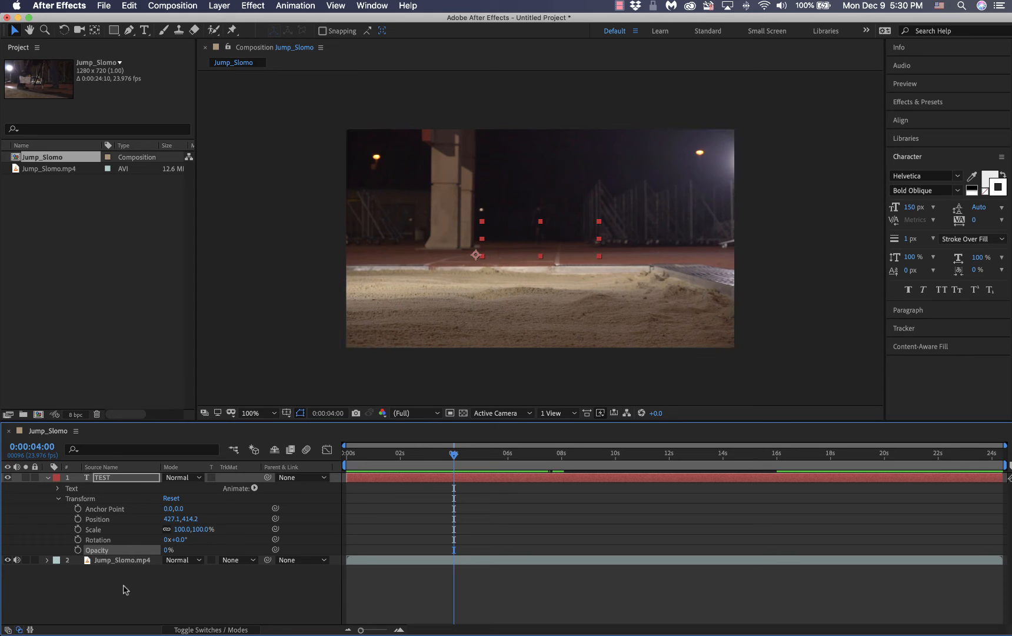
pyautogui.click(78, 549)
# Move the TEST layer's Opacity keyframe to 0:00:06:00 and place the current-time indicator at 0:00:08:00
pyautogui.moveTo(454, 455); pyautogui.dragTo(508, 458)
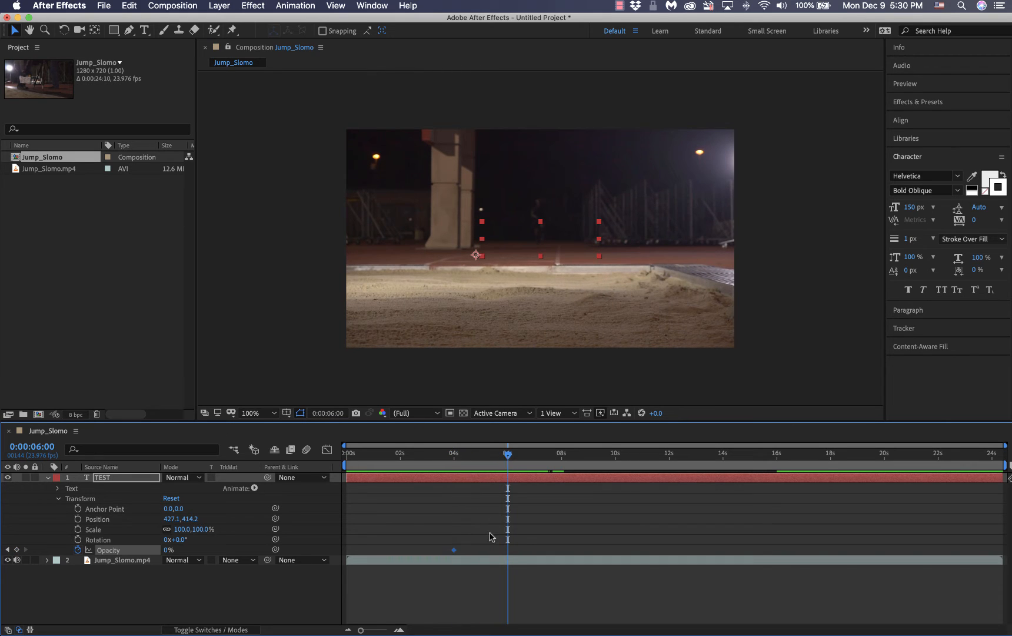
pyautogui.moveTo(454, 550); pyautogui.dragTo(508, 550)
pyautogui.moveTo(510, 454); pyautogui.dragTo(565, 459)
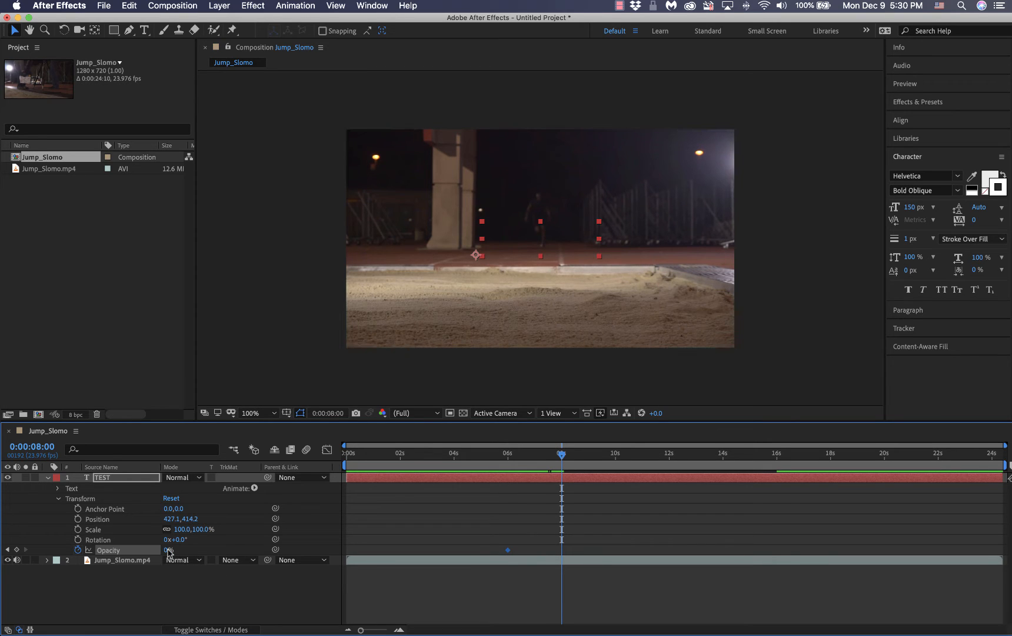
# Set the TEST layer's Opacity to 100% at 0:00:08:00 and add another 100% Opacity keyframe at 0:00:14:00
pyautogui.moveTo(168, 552); pyautogui.dragTo(227, 552)
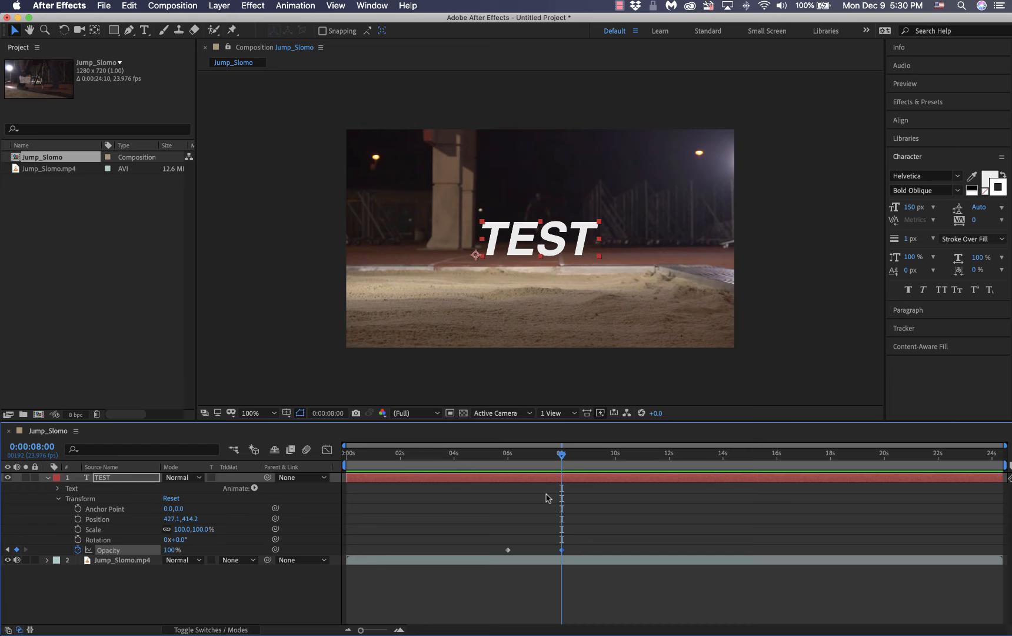
pyautogui.moveTo(562, 455); pyautogui.dragTo(722, 492)
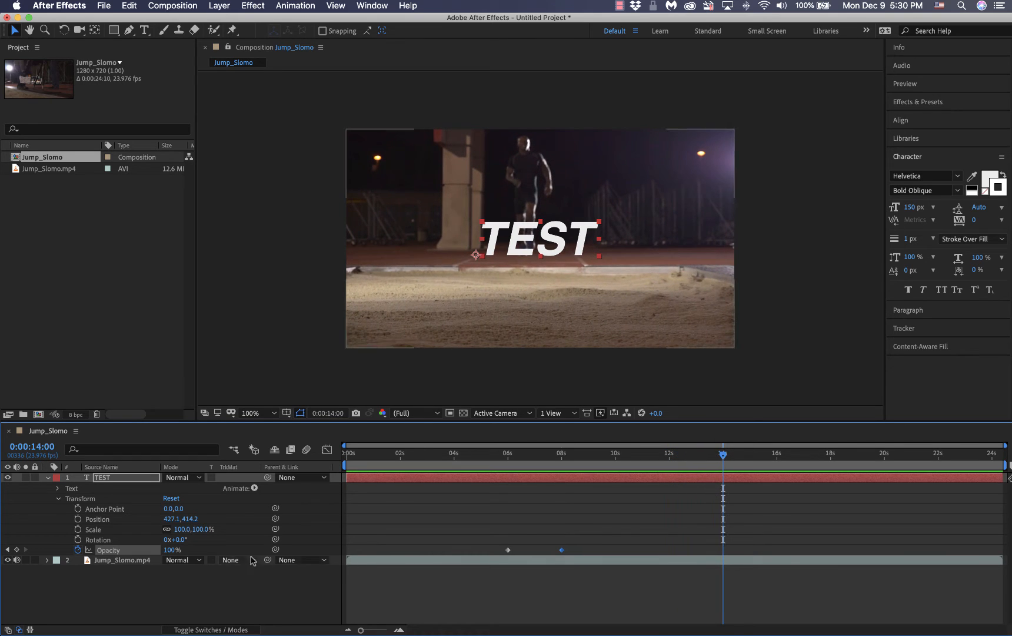
pyautogui.click(17, 549)
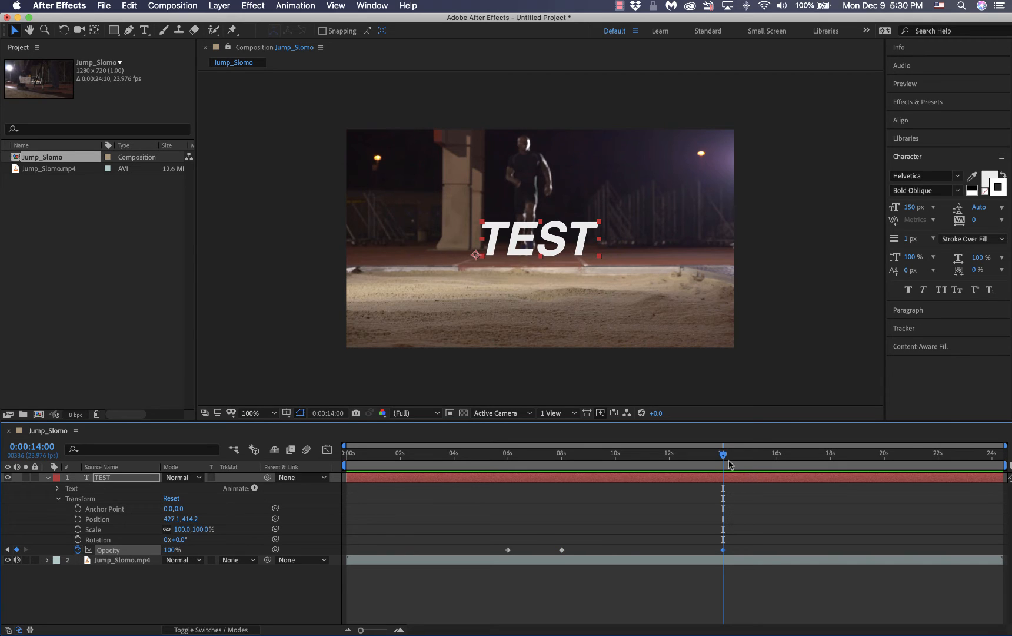
pyautogui.moveTo(724, 458); pyautogui.dragTo(753, 459)
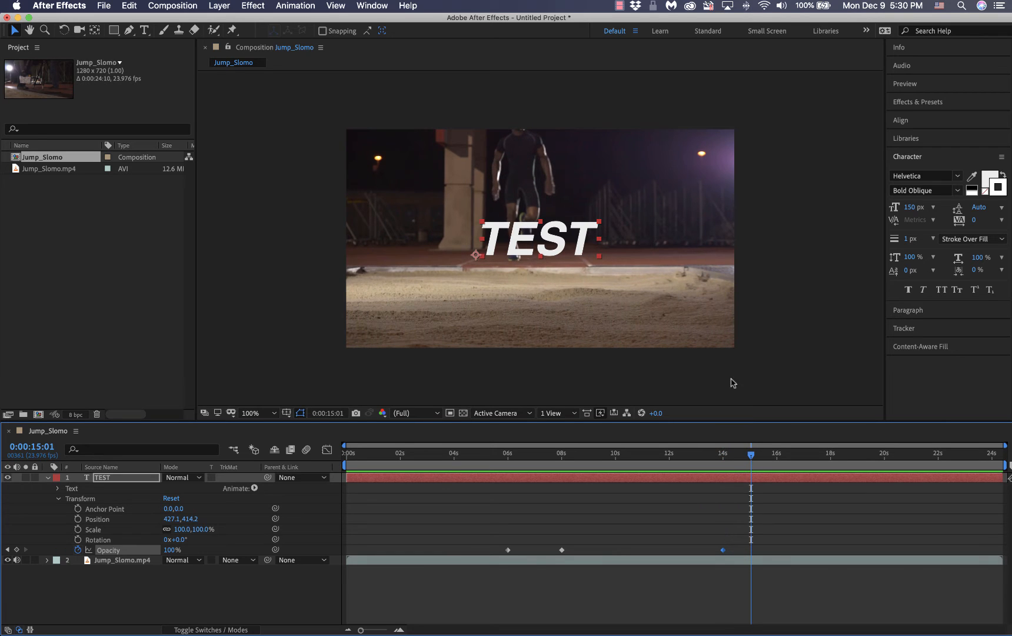
pyautogui.click(620, 6)
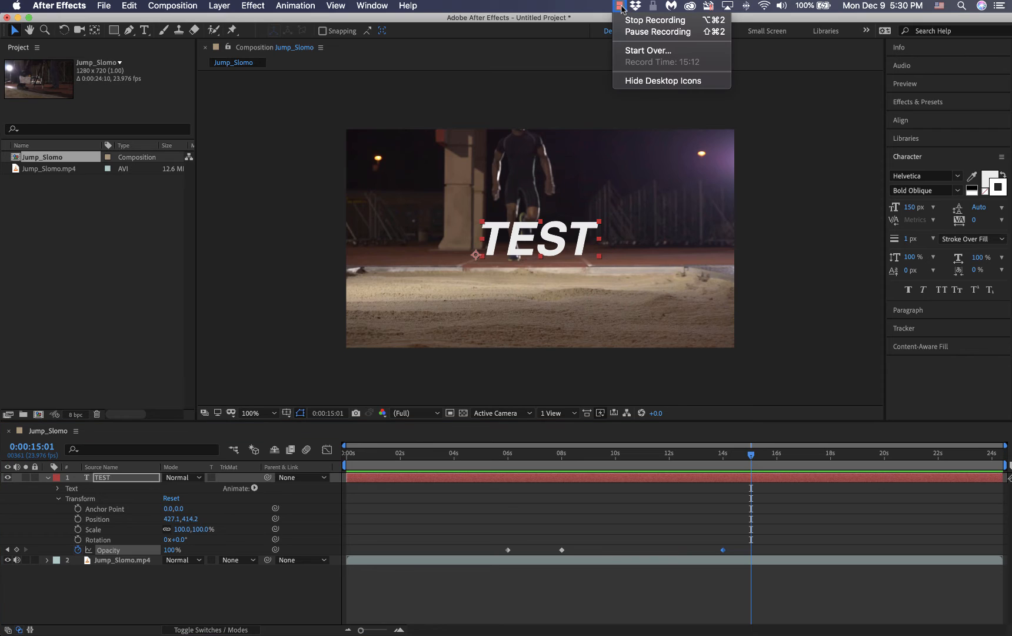
pyautogui.click(657, 32)
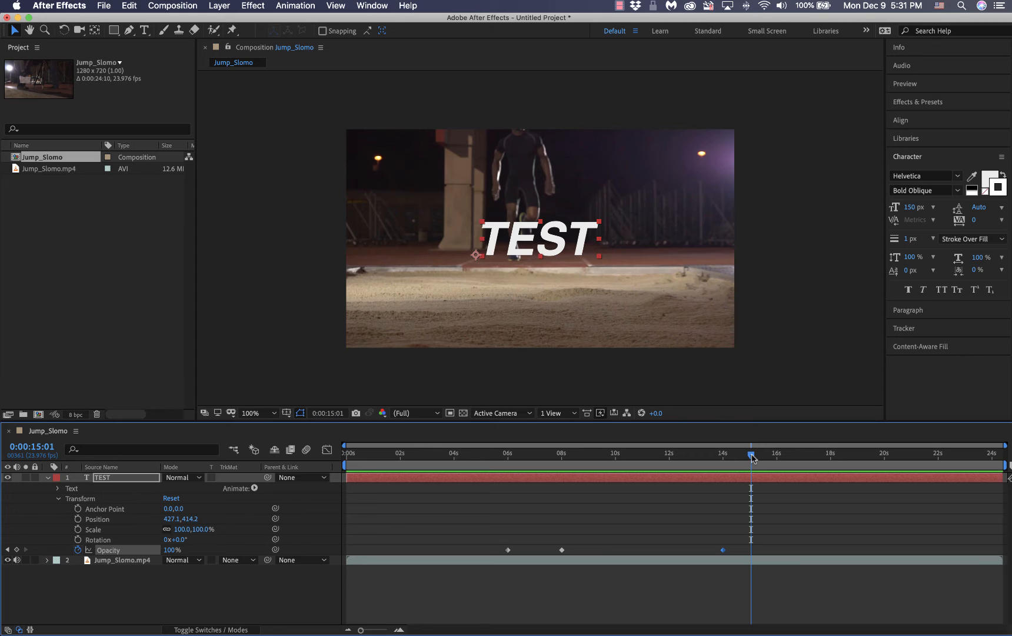
pyautogui.moveTo(752, 458); pyautogui.dragTo(723, 458)
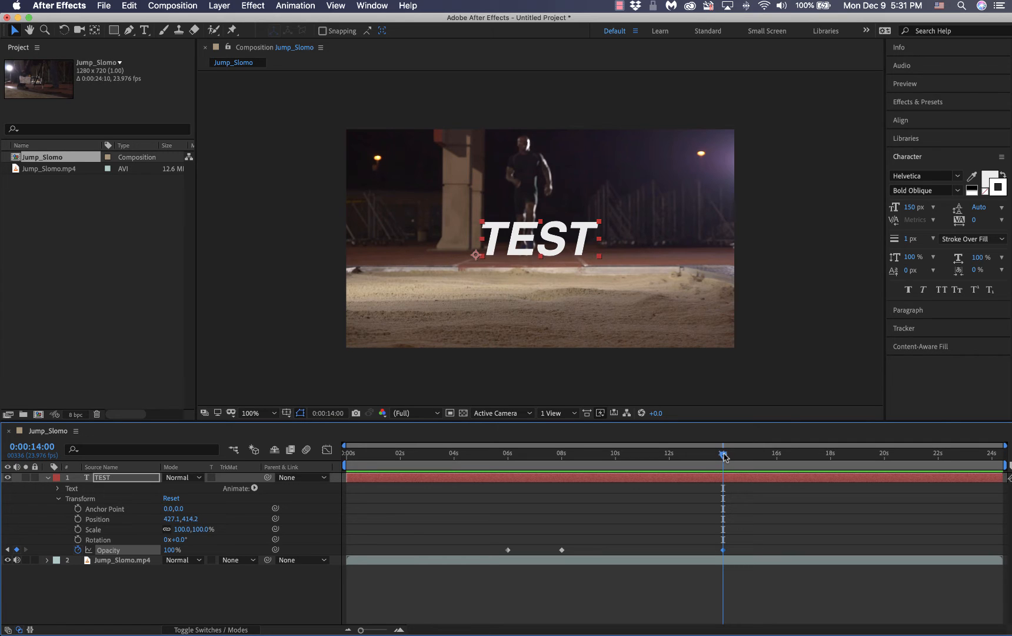
pyautogui.moveTo(725, 456); pyautogui.dragTo(778, 469)
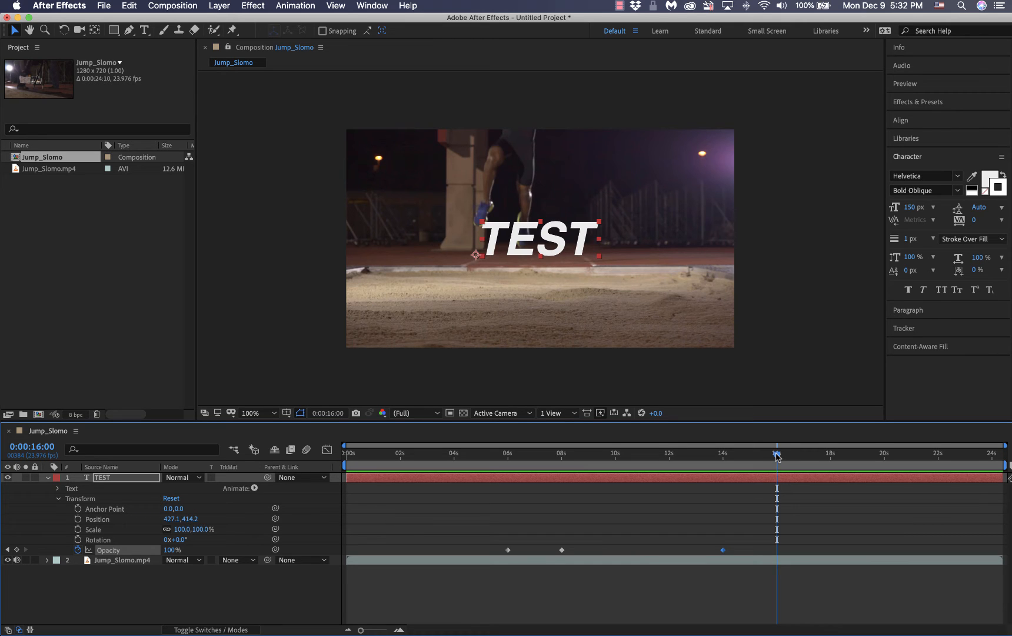
pyautogui.moveTo(777, 455); pyautogui.dragTo(751, 465)
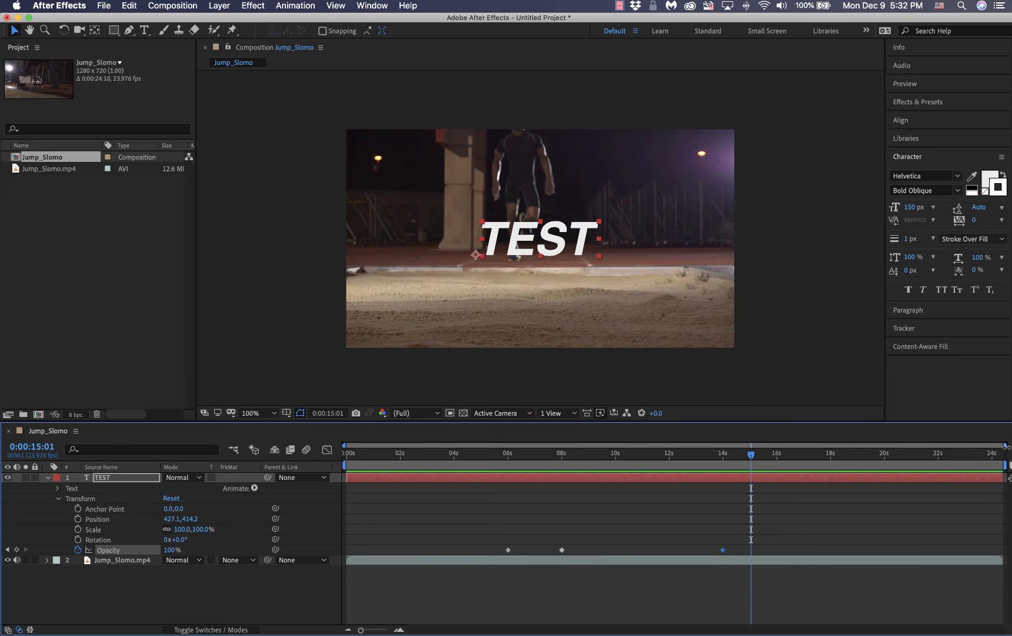
# Set the TEST layer's Opacity to 0% at 0:00:15:00
pyautogui.moveTo(1005, 445); pyautogui.dragTo(923, 446)
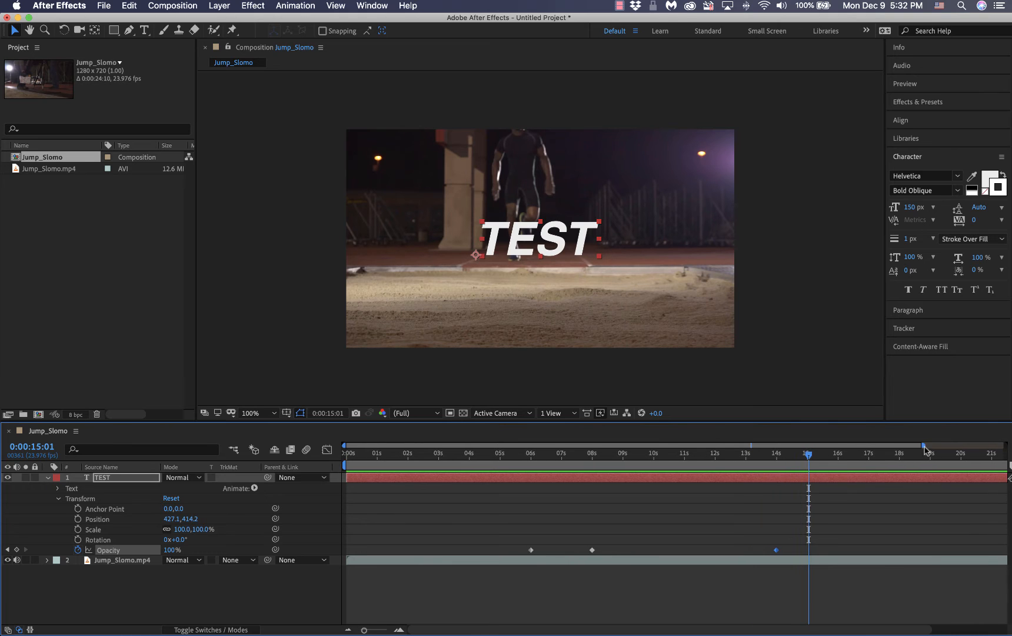
pyautogui.moveTo(810, 458); pyautogui.dragTo(810, 460)
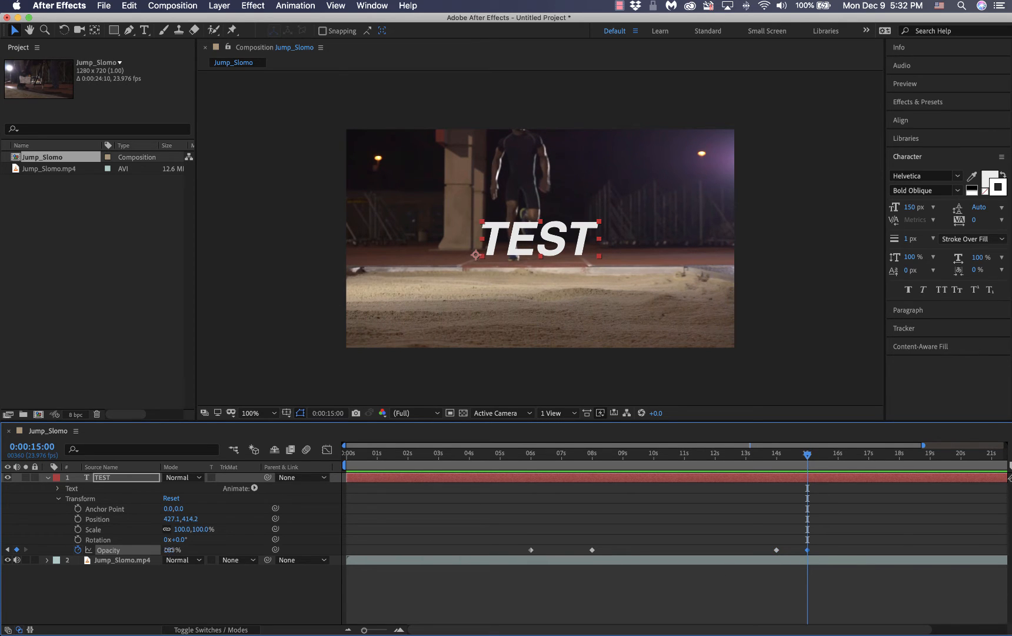
pyautogui.moveTo(169, 550); pyautogui.dragTo(109, 554)
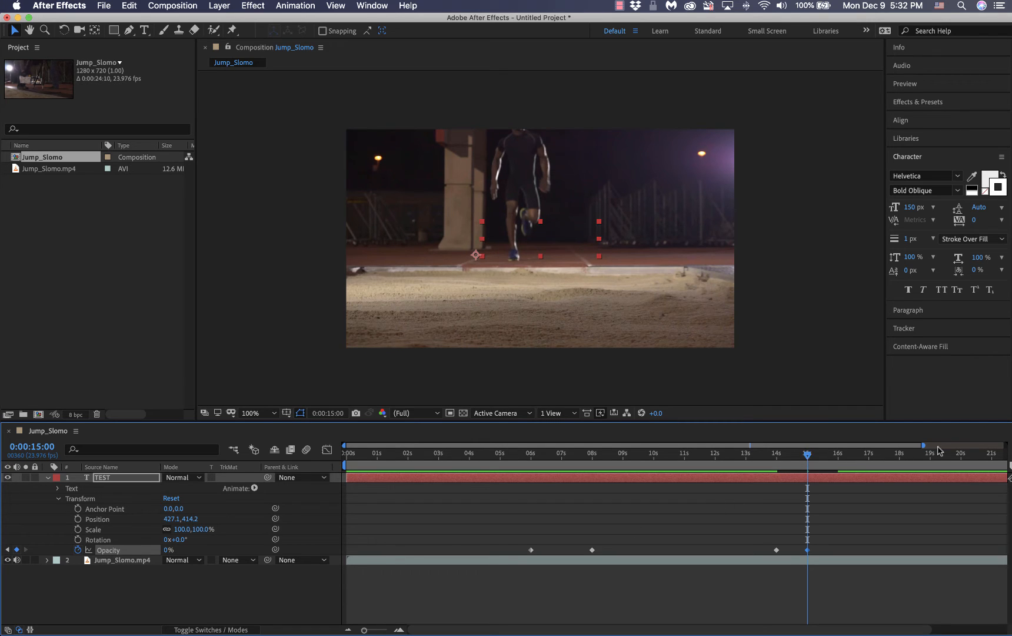
# Start keyframing the TEST layer's Scale at 0:00:14:00 and set its Opacity to 100% at 0:00:15:00
pyautogui.moveTo(809, 455); pyautogui.dragTo(776, 468)
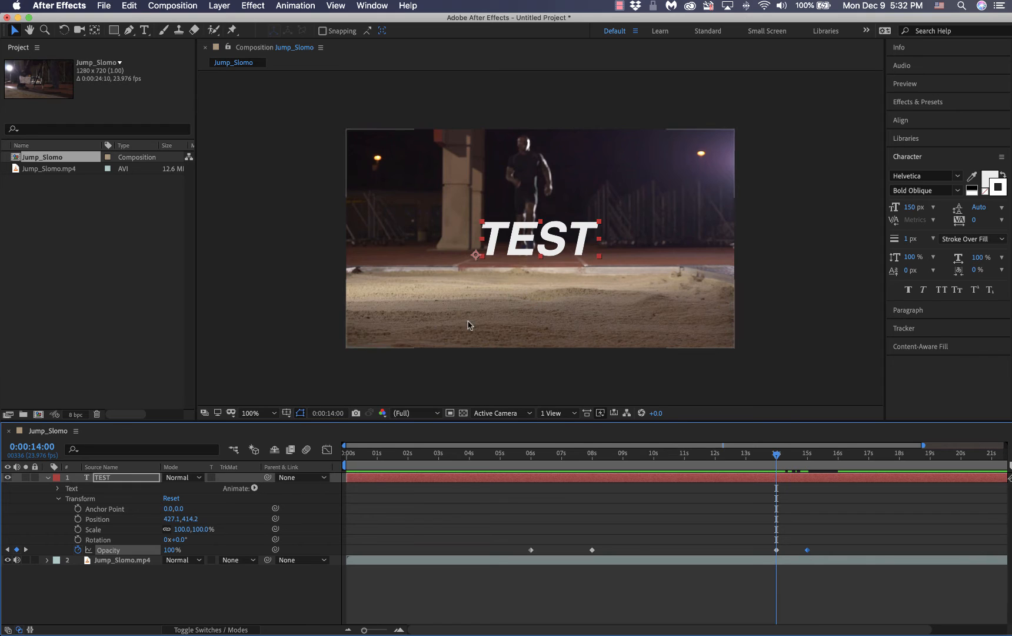
pyautogui.click(77, 529)
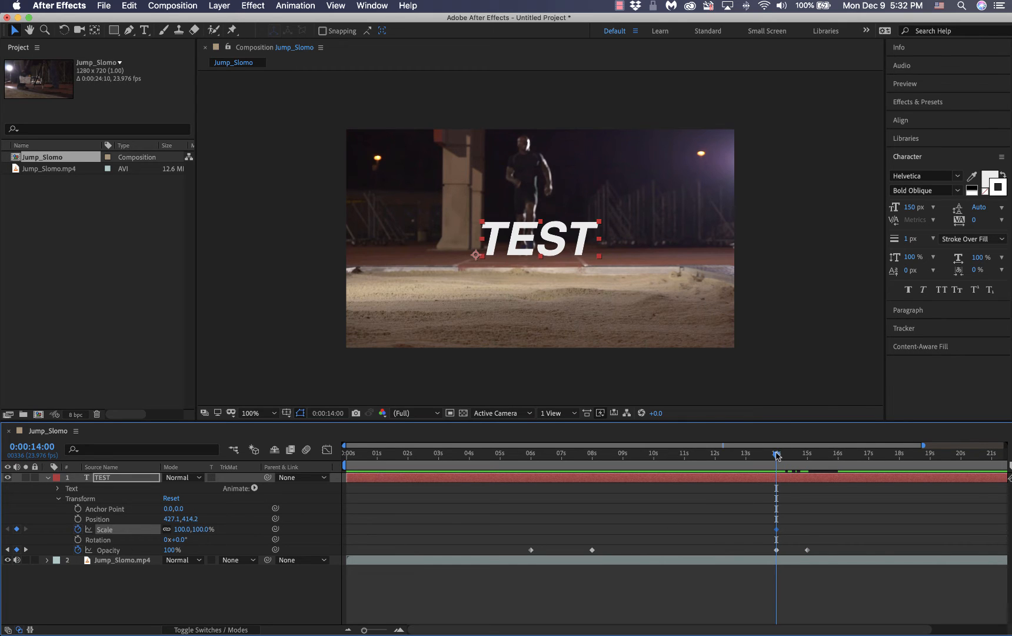
pyautogui.moveTo(777, 454); pyautogui.dragTo(808, 462)
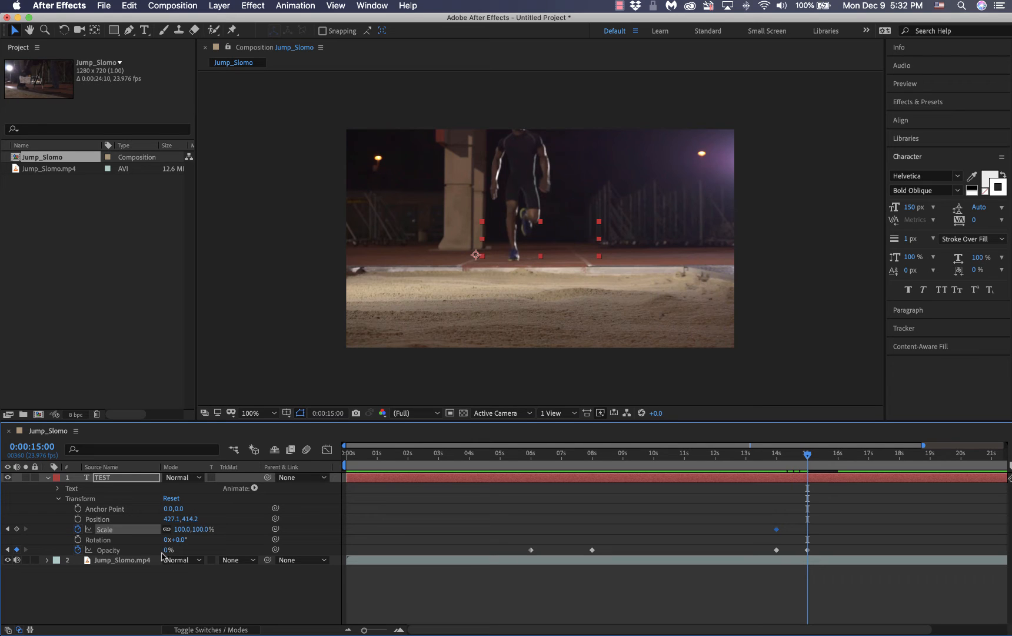
pyautogui.moveTo(166, 550); pyautogui.dragTo(378, 552)
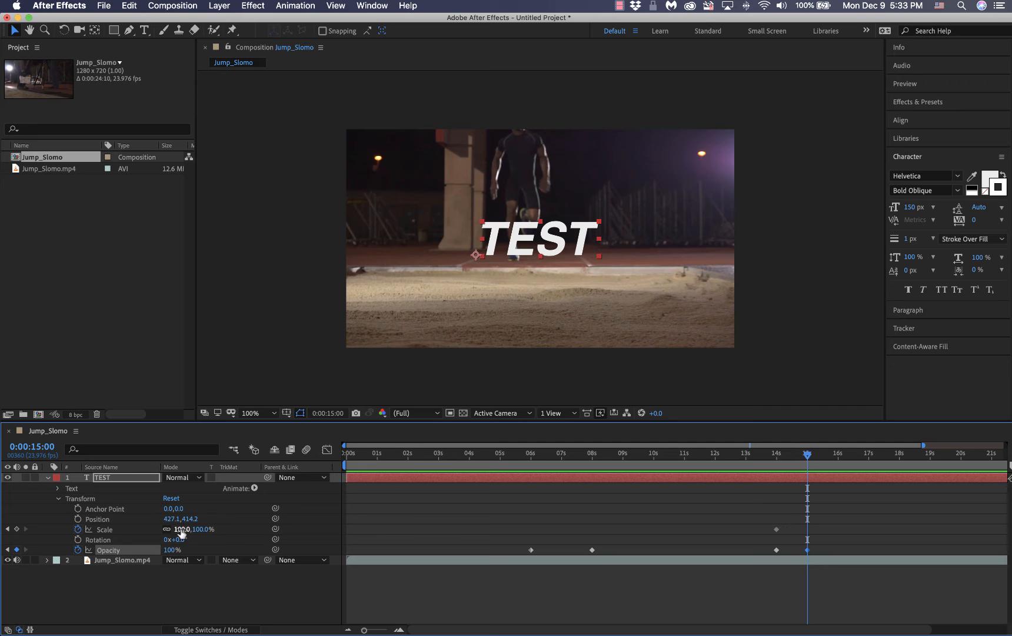
# Try enlarging the TEST text at 0:00:15:00 by raising its Scale to 166% and reducing it to 106%
pyautogui.moveTo(180, 528); pyautogui.dragTo(238, 544)
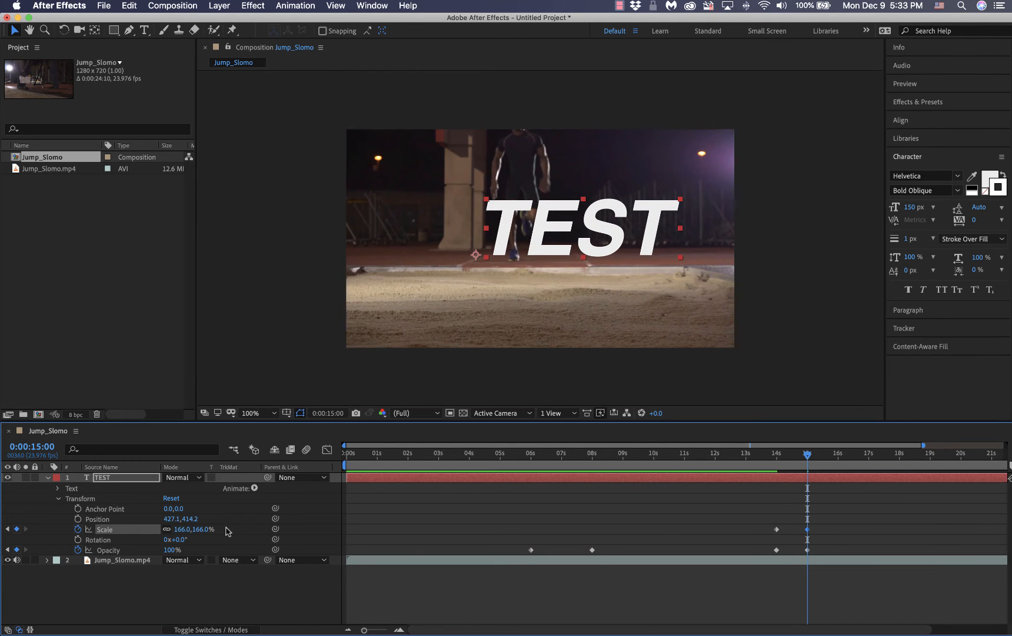
pyautogui.moveTo(187, 529)
pyautogui.mouseDown()
pyautogui.moveTo(252, 527)
pyautogui.moveTo(168, 529)
pyautogui.mouseUp()
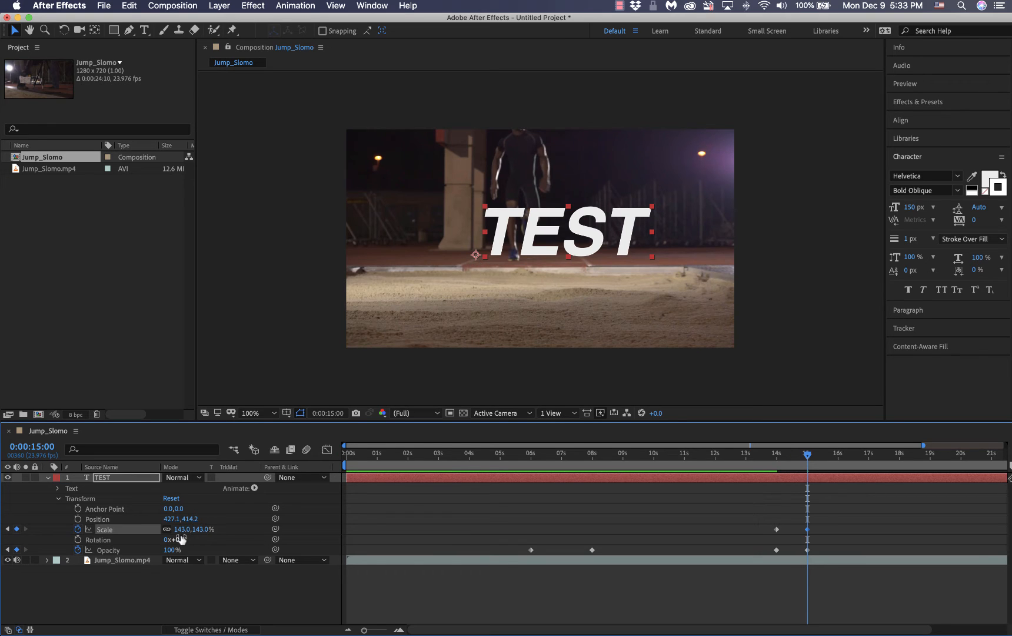
pyautogui.moveTo(183, 528); pyautogui.dragTo(163, 535)
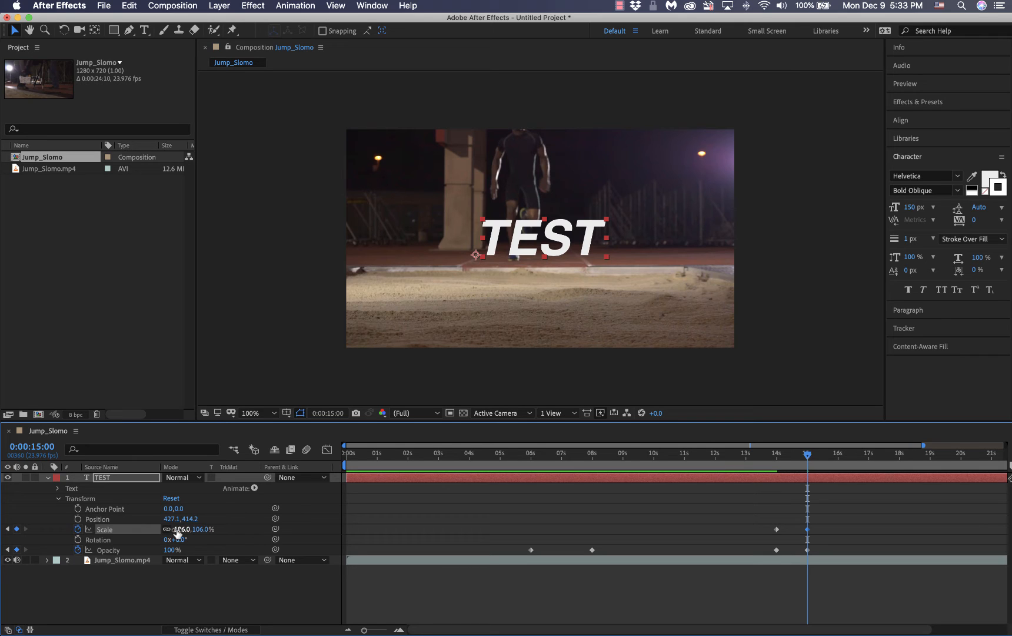
# Set the TEST layer's Scale keyframe at 0:00:15:00 to exactly 100%
pyautogui.rightClick(223, 532)
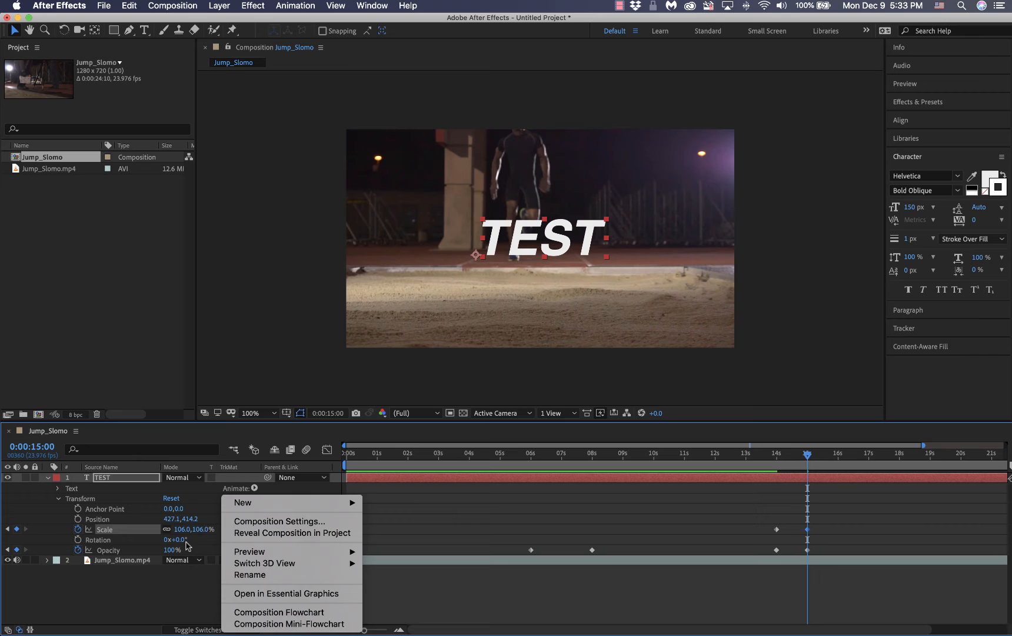
pyautogui.click(124, 533)
pyautogui.click(182, 529)
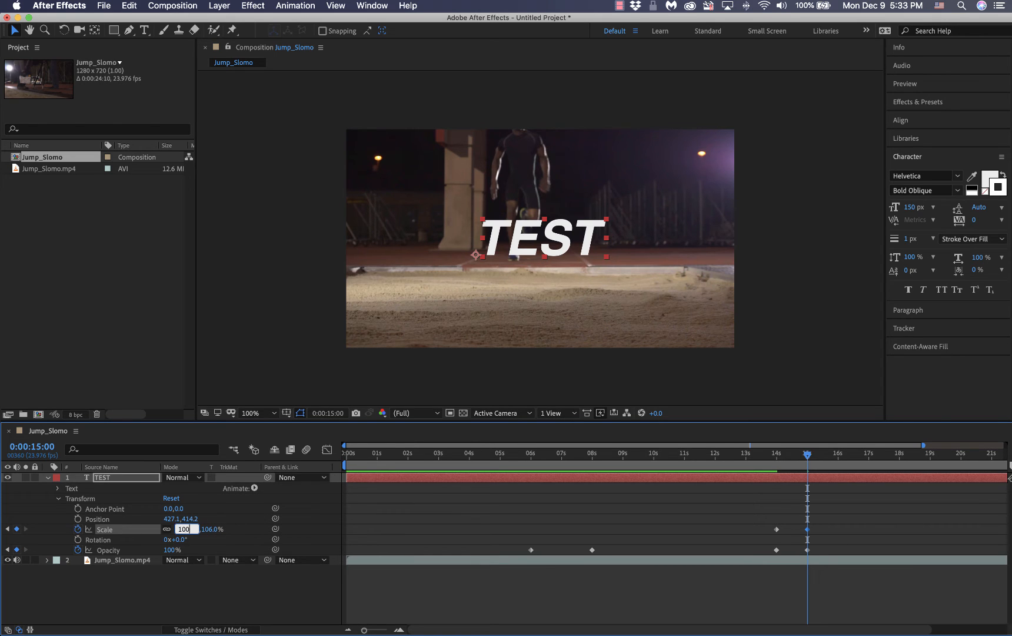
pyautogui.press('Return')
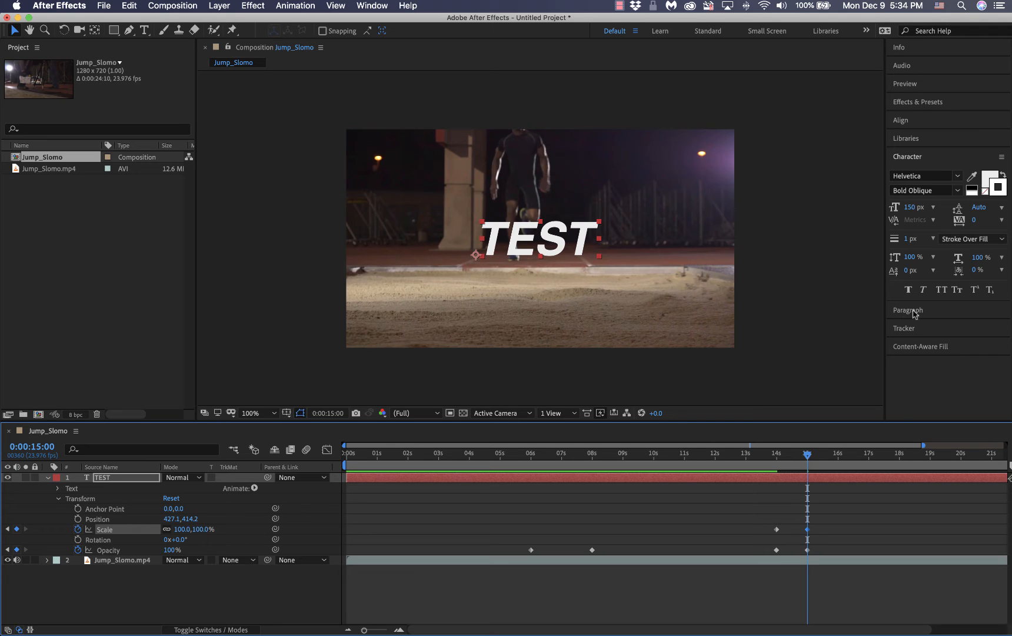
# Undo the accidental move of the footage layer and center-align the TEST layer's paragraph text
pyautogui.click(941, 312)
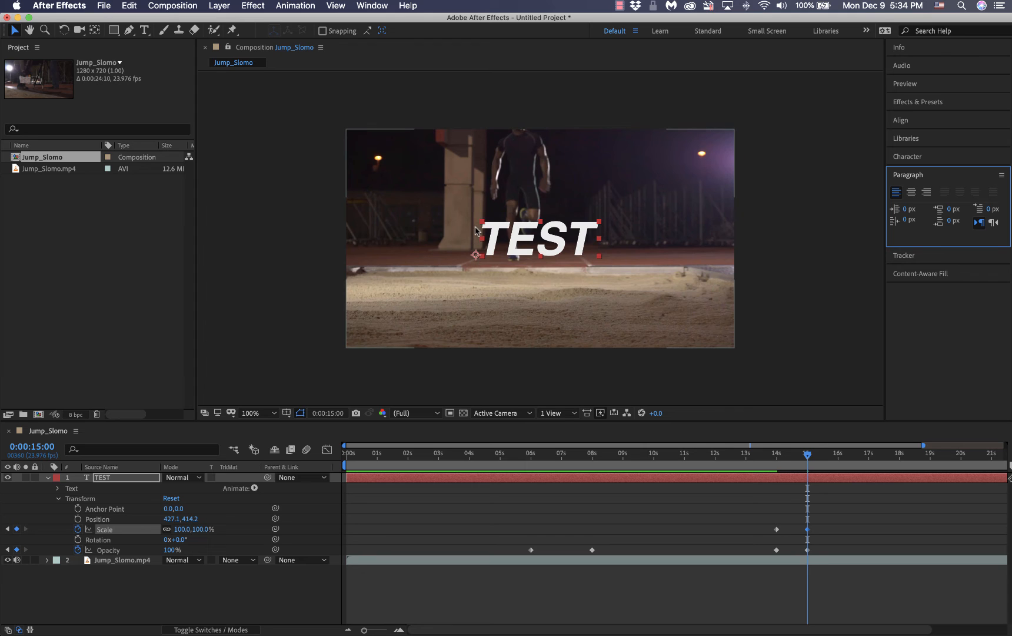
pyautogui.moveTo(475, 231); pyautogui.dragTo(467, 254)
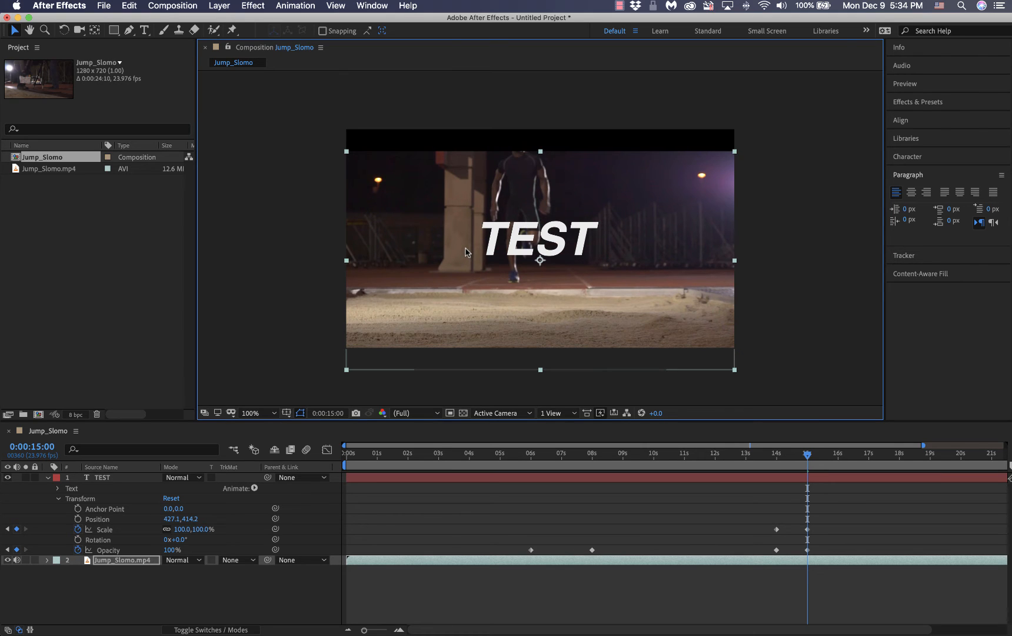
pyautogui.press('super+z')
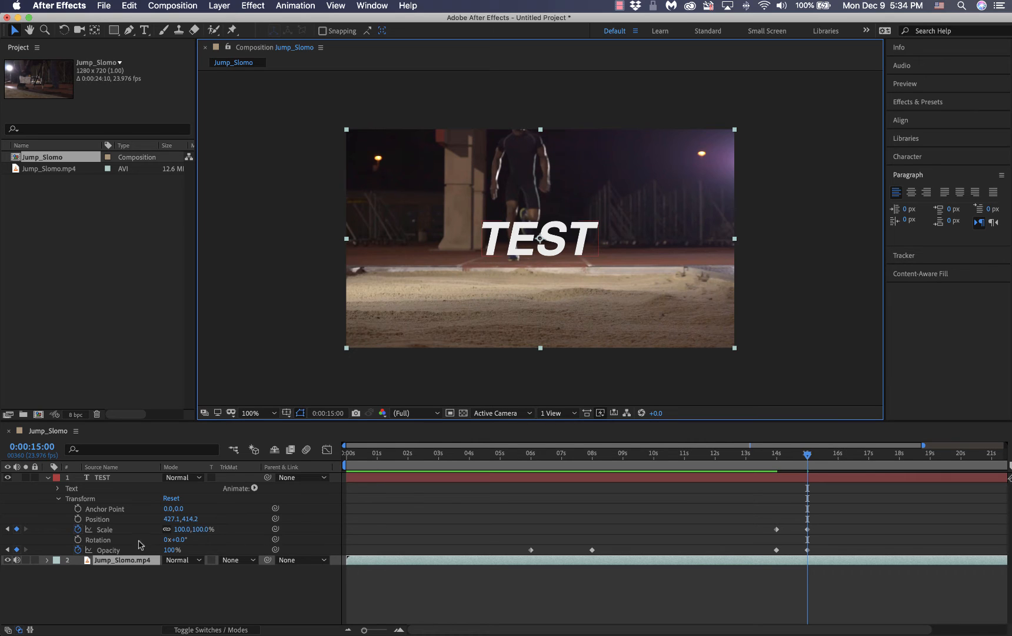
pyautogui.click(119, 529)
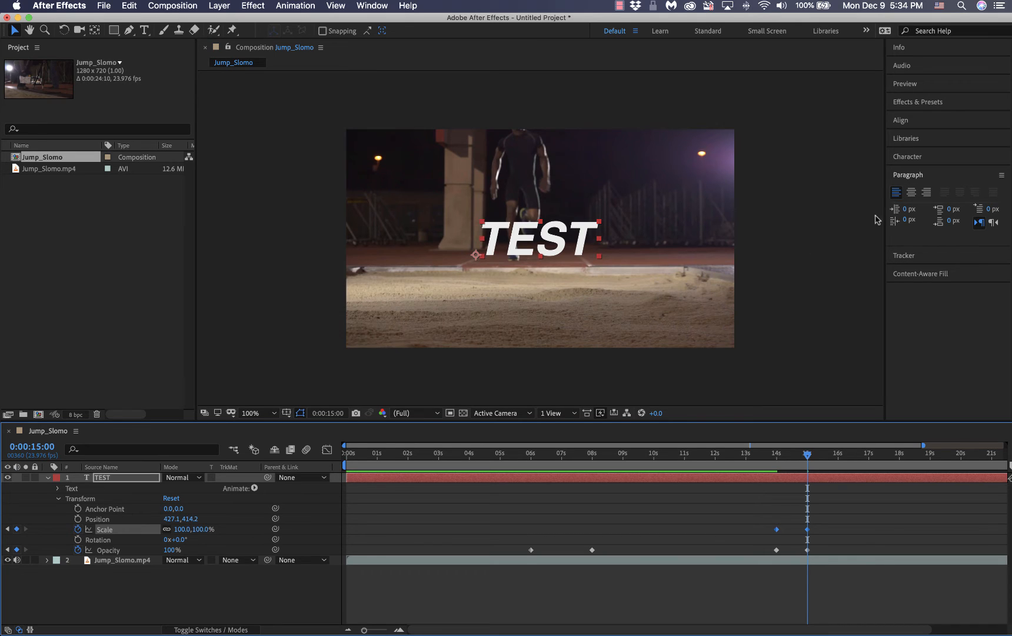
pyautogui.click(912, 193)
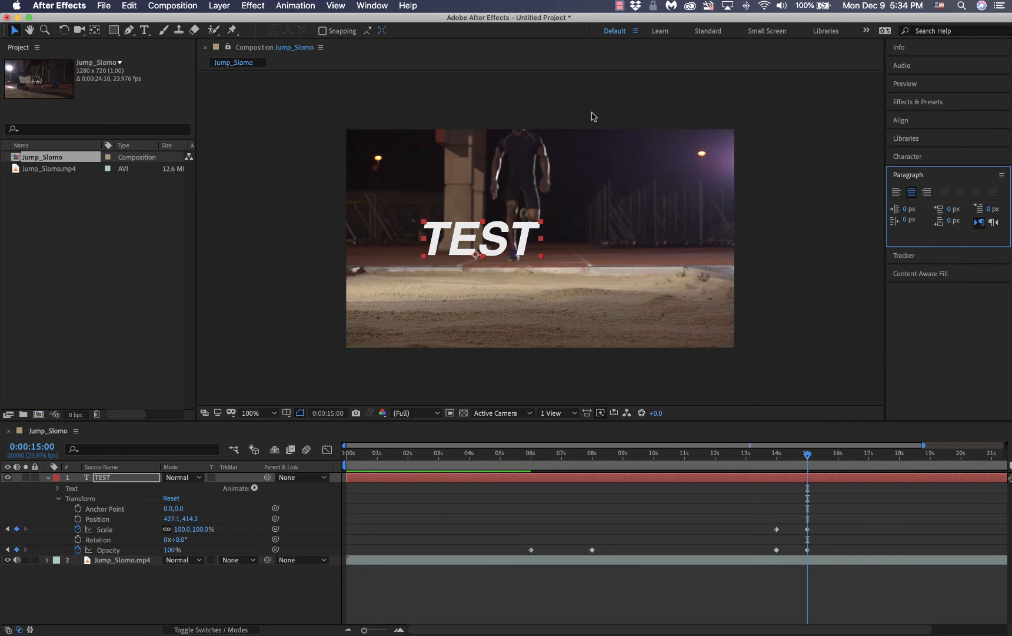
# Center the TEST layer horizontally in the composition with the current-time indicator at 0:00:14:00
pyautogui.click(619, 6)
pyautogui.click(654, 34)
pyautogui.moveTo(809, 455); pyautogui.dragTo(778, 469)
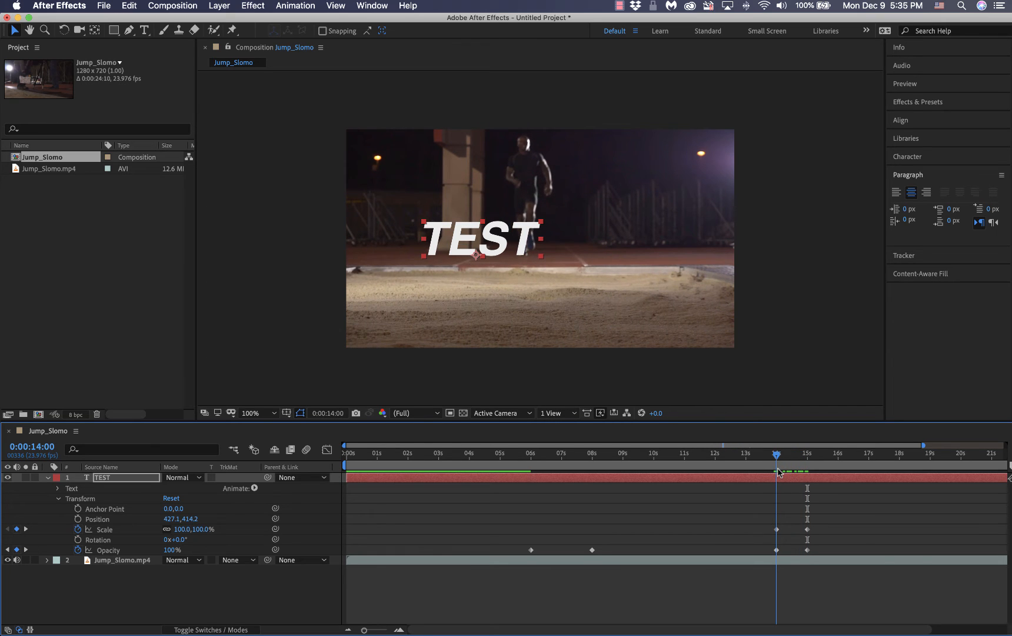
pyautogui.click(929, 122)
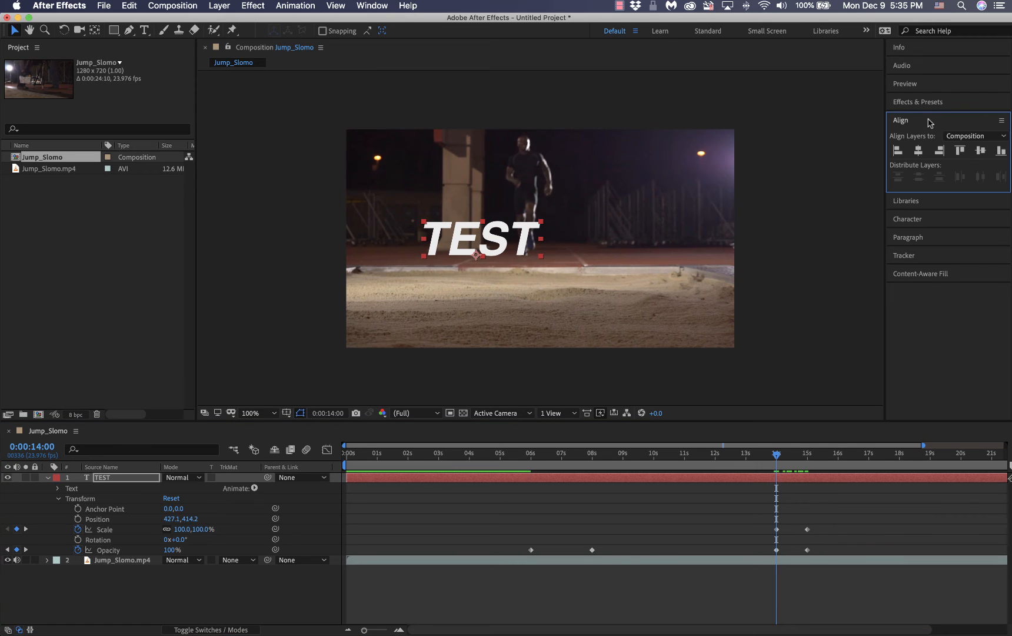
pyautogui.click(918, 152)
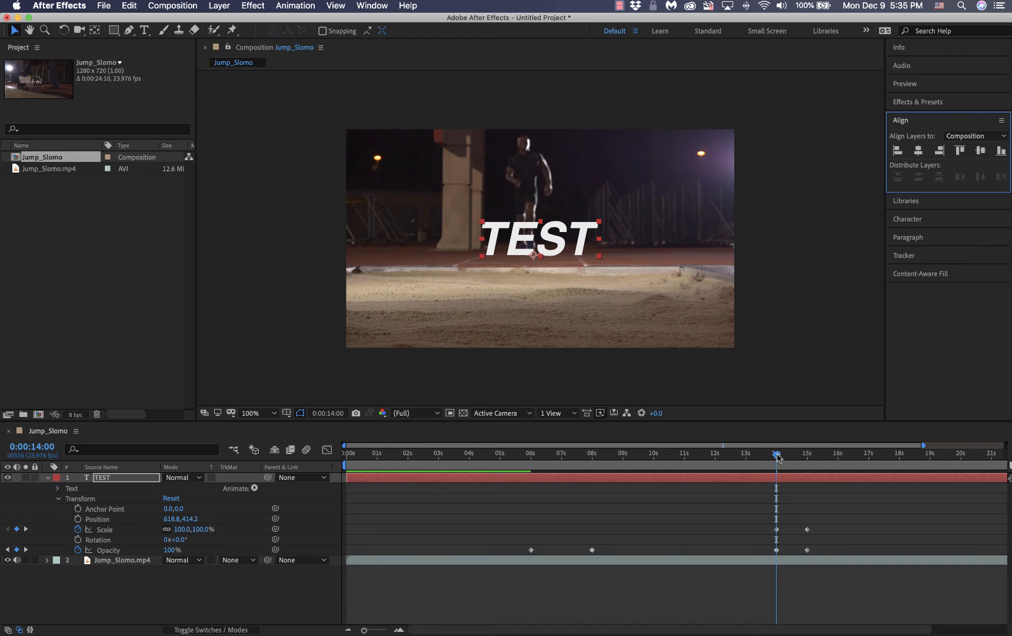
# Try enlarging the center-aligned TEST text to 424% Scale at 0:00:15:00
pyautogui.moveTo(777, 455); pyautogui.dragTo(806, 455)
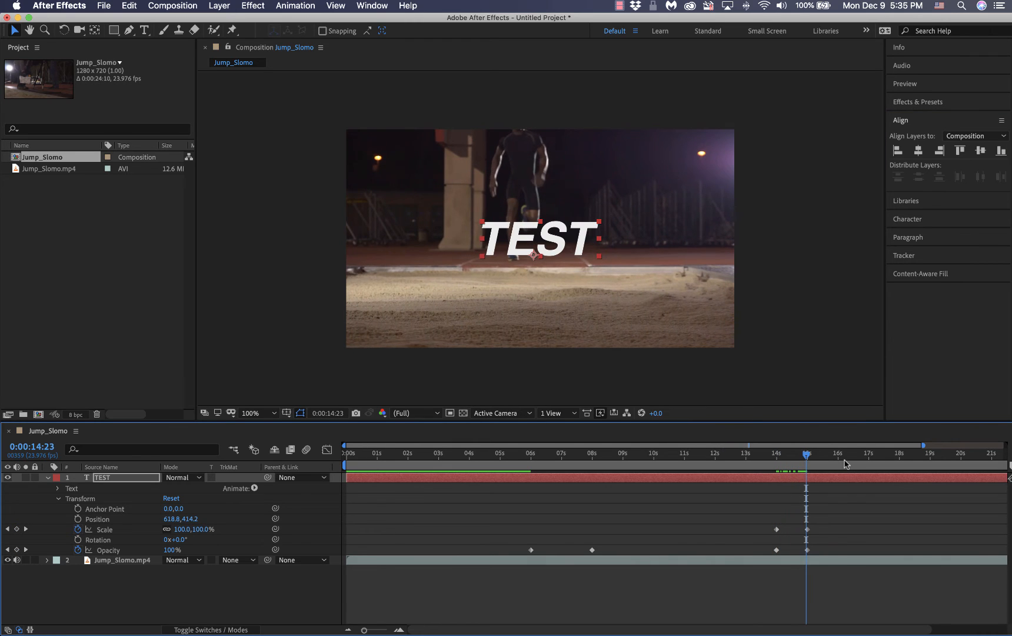
pyautogui.click(808, 456)
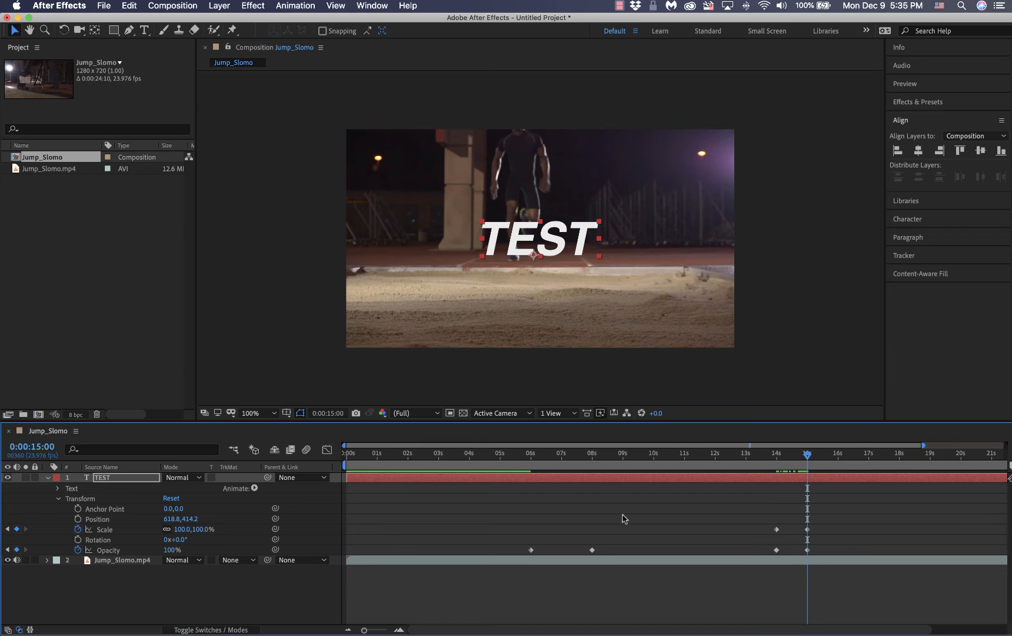
pyautogui.moveTo(181, 529); pyautogui.dragTo(384, 541)
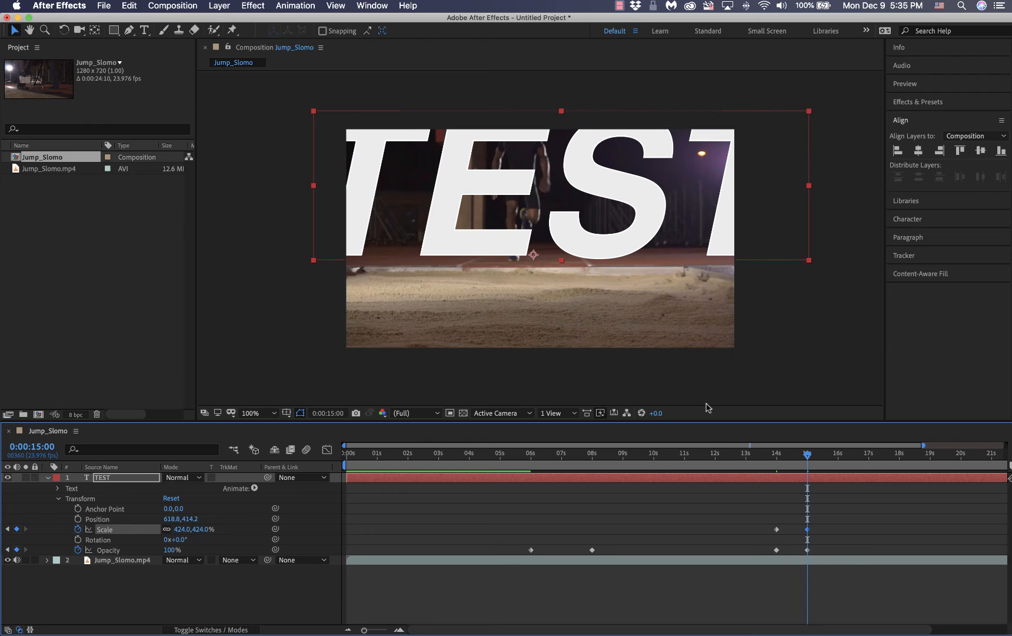
# Reset the TEST layer's Scale to 100% at 0:00:15:00 and return the current-time indicator to 0:00:14:00
pyautogui.click(179, 529)
pyautogui.write('100')
pyautogui.press('Return')
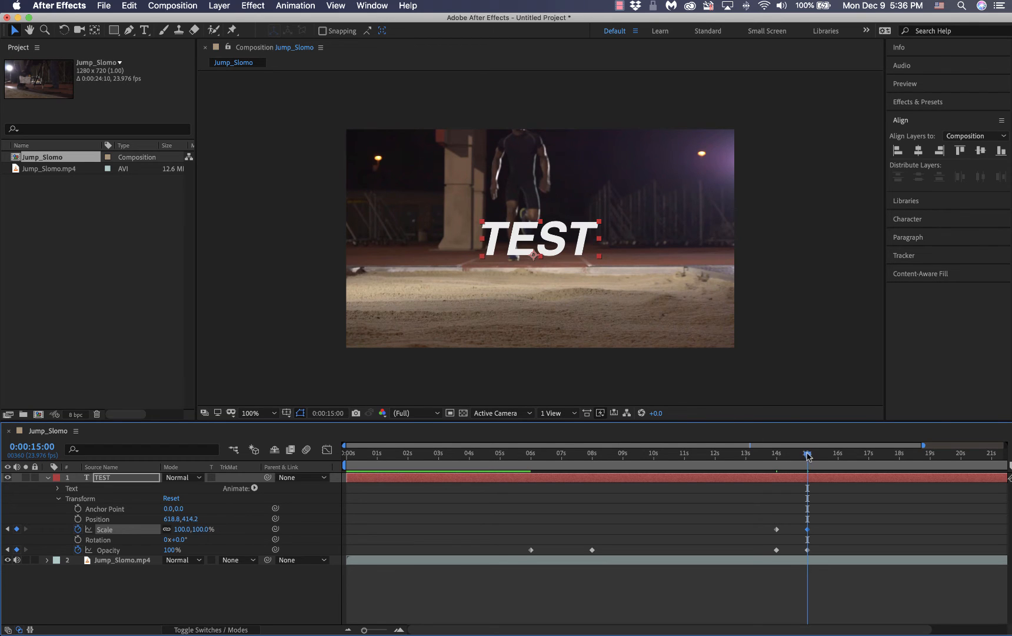
pyautogui.moveTo(807, 456); pyautogui.dragTo(777, 469)
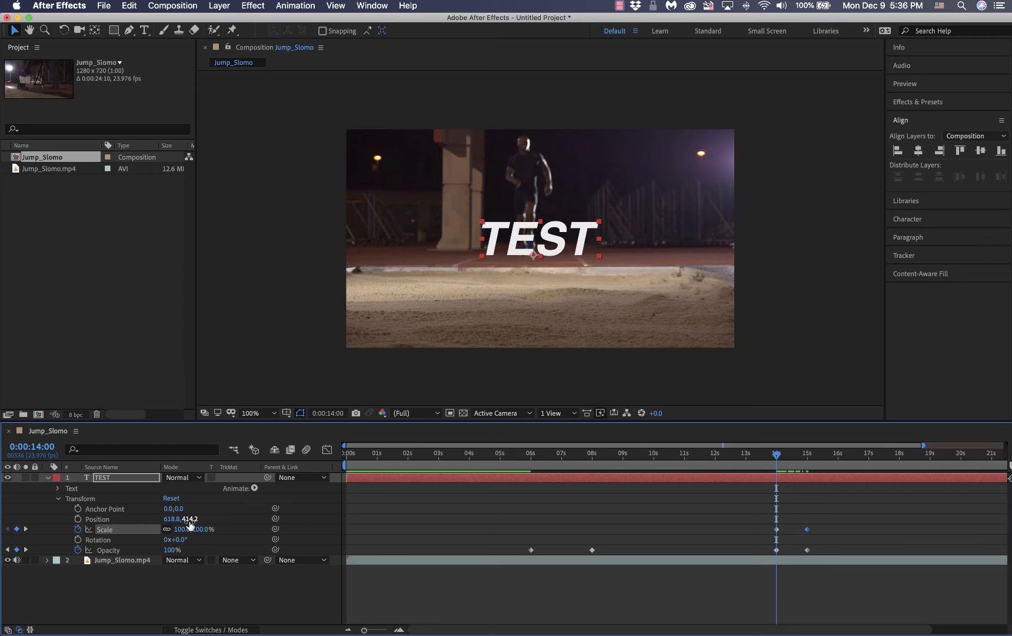
# Center the TEST layer's anchor point within its letters by setting Anchor Point to 22.0, -51.0
pyautogui.moveTo(188, 521); pyautogui.dragTo(178, 531)
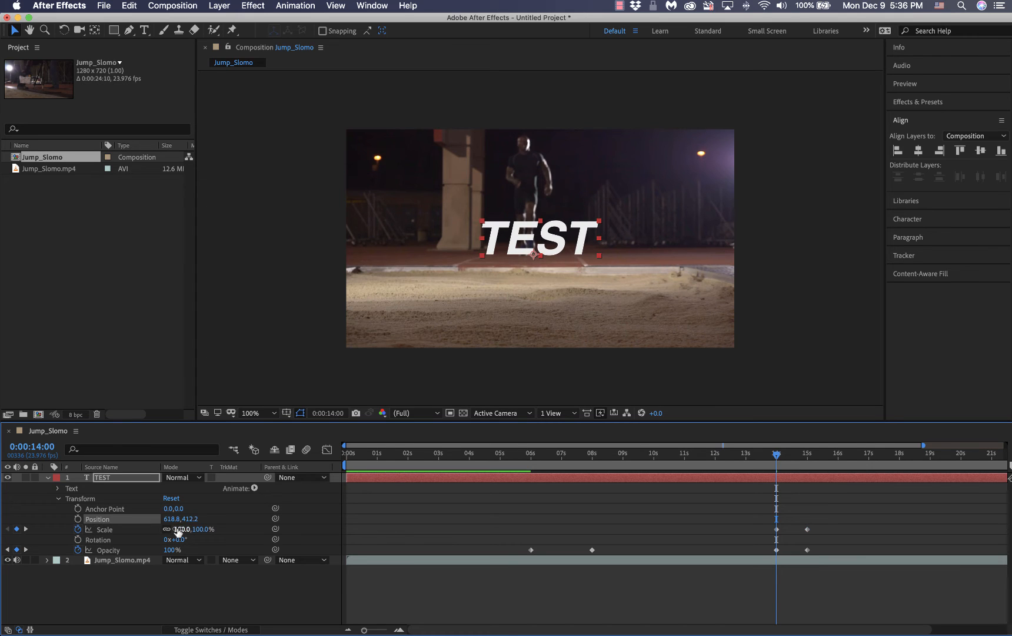
pyautogui.press('super+z')
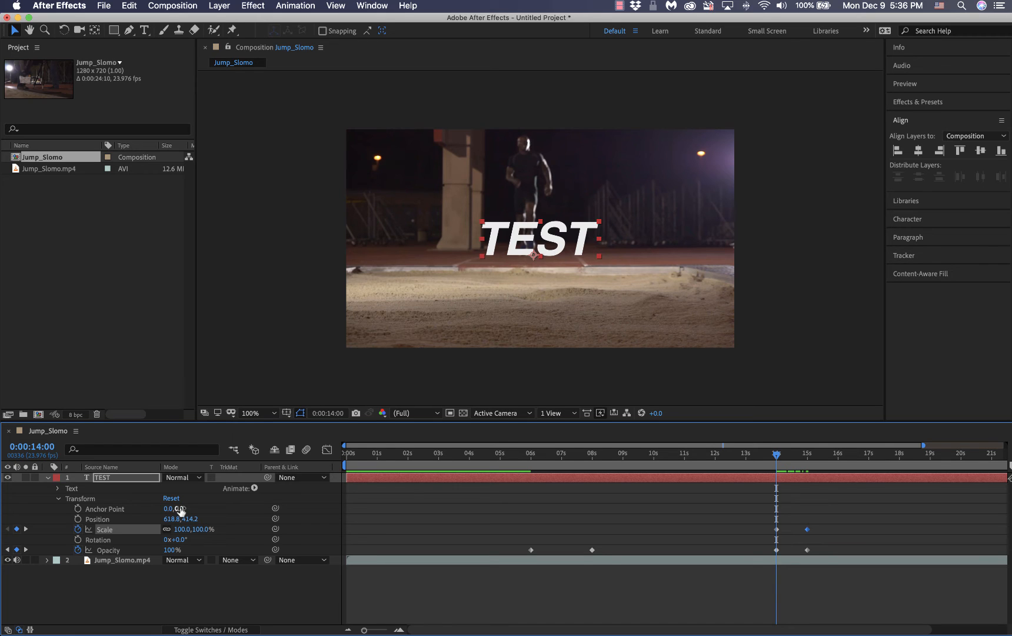
pyautogui.moveTo(181, 508); pyautogui.dragTo(185, 507)
pyautogui.moveTo(188, 507); pyautogui.dragTo(140, 516)
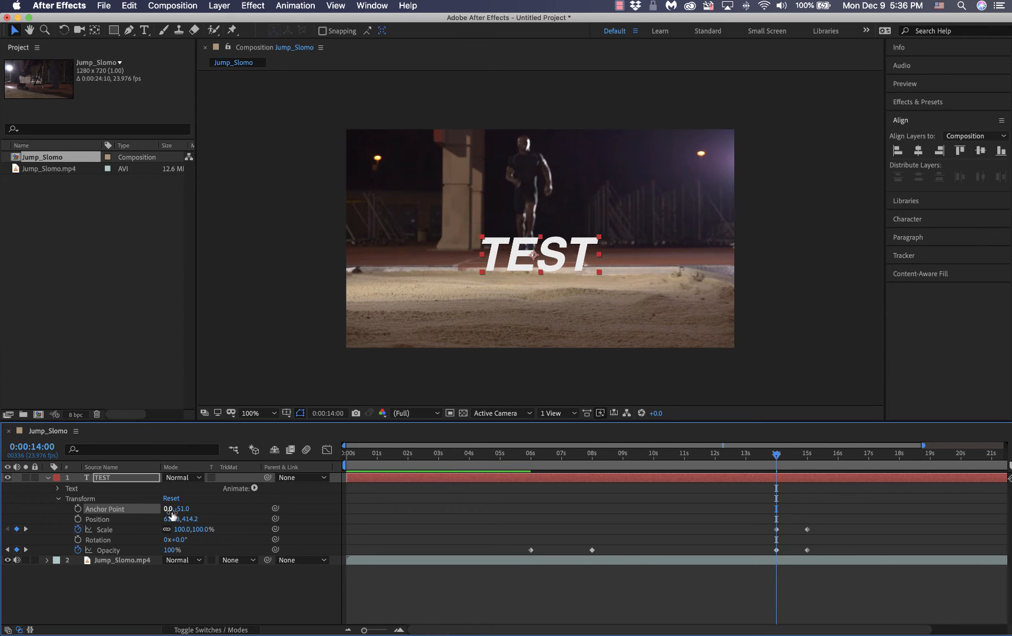
pyautogui.moveTo(169, 510); pyautogui.dragTo(184, 514)
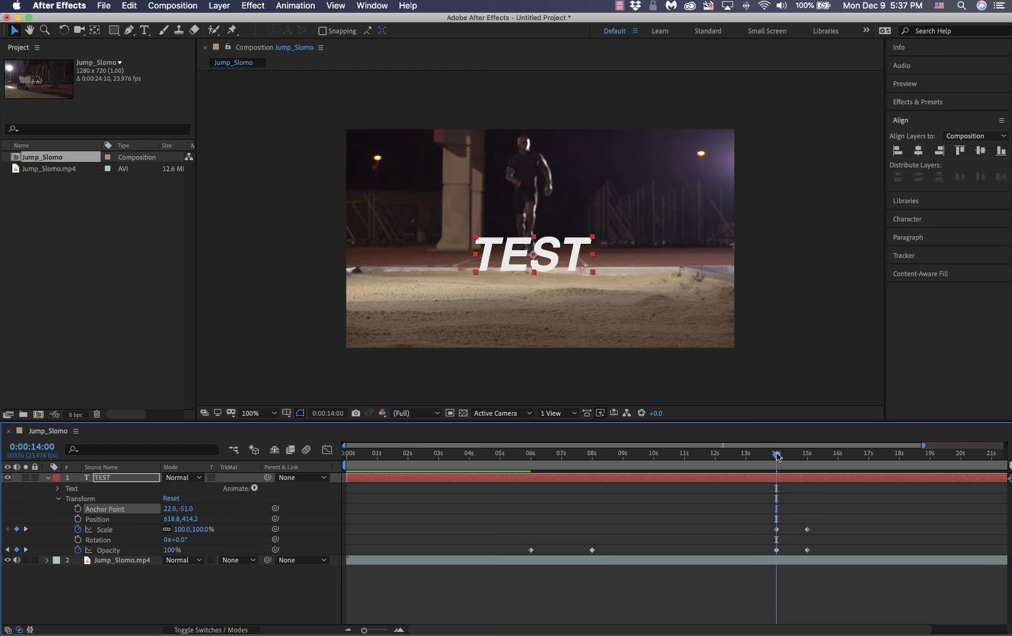
# Set the TEST layer's Scale to 1307% and its Opacity to 0% at 0:00:15:00
pyautogui.moveTo(777, 455); pyautogui.dragTo(809, 462)
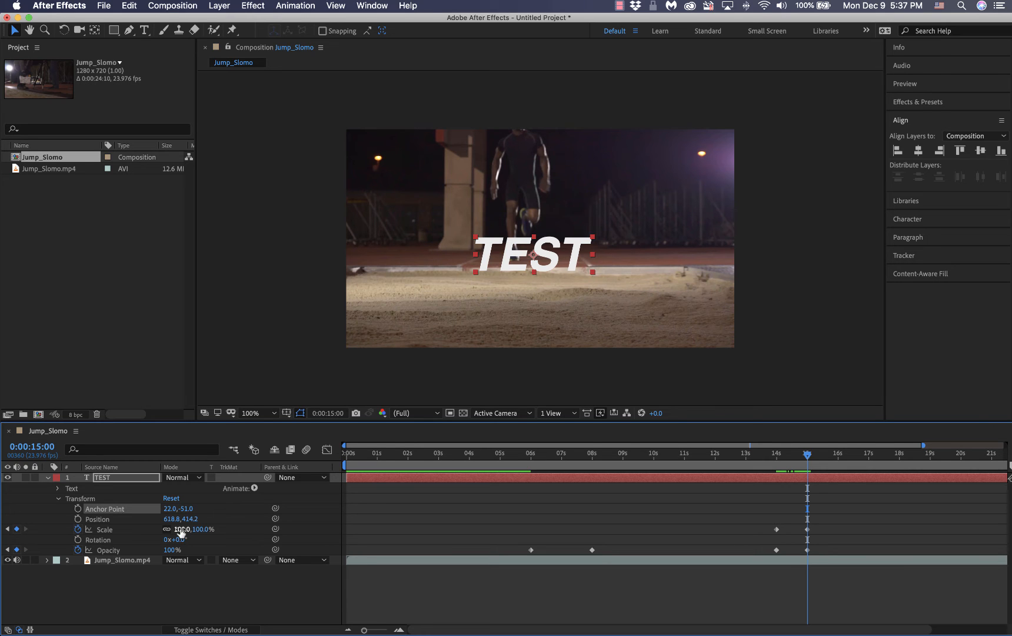
pyautogui.moveTo(180, 533); pyautogui.dragTo(889, 634)
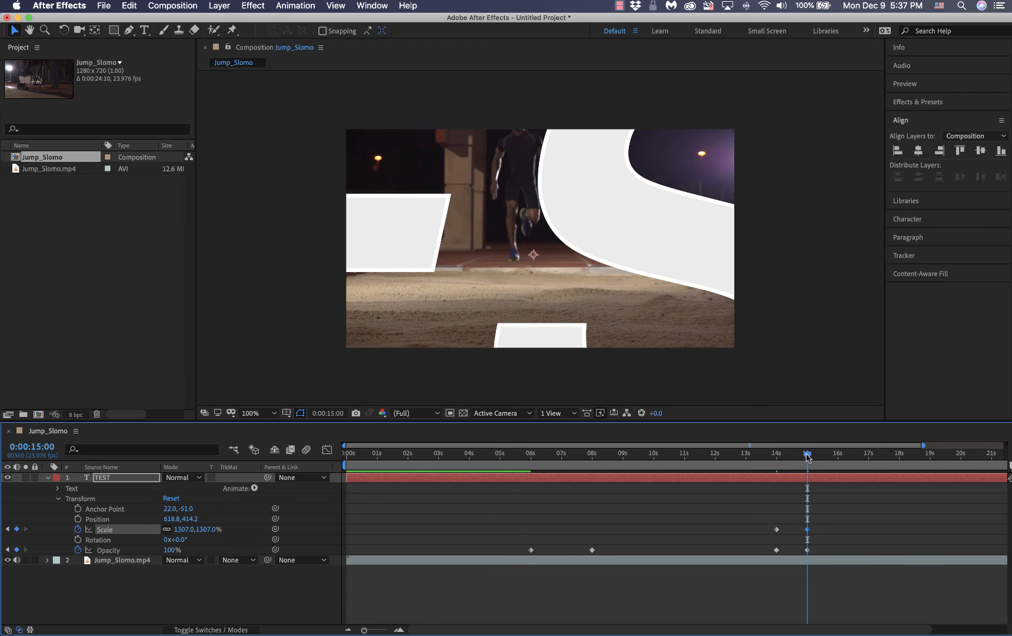
pyautogui.click(808, 551)
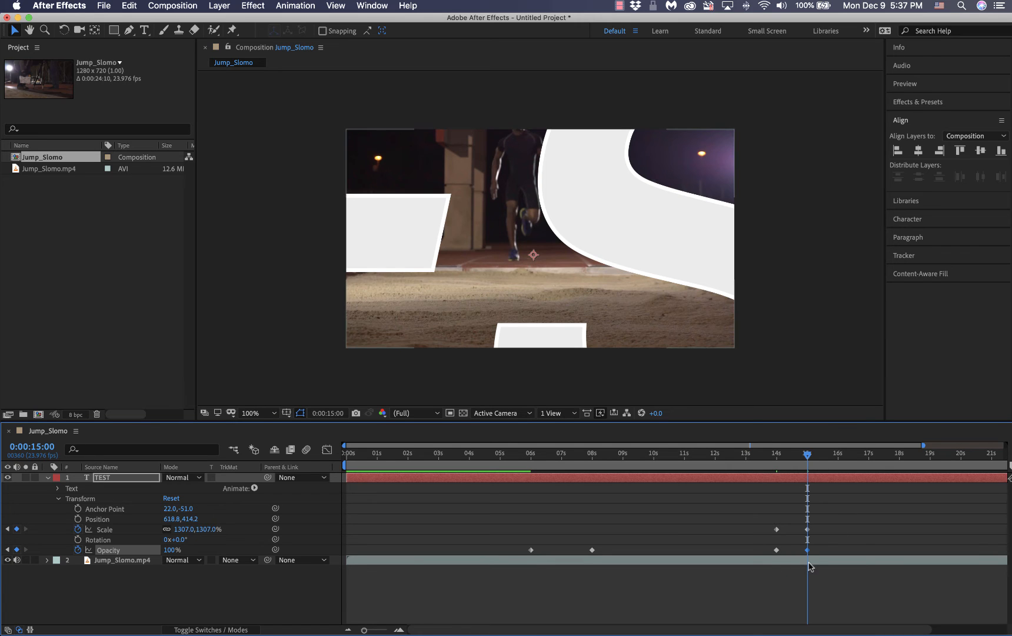
pyautogui.moveTo(168, 551); pyautogui.dragTo(9, 550)
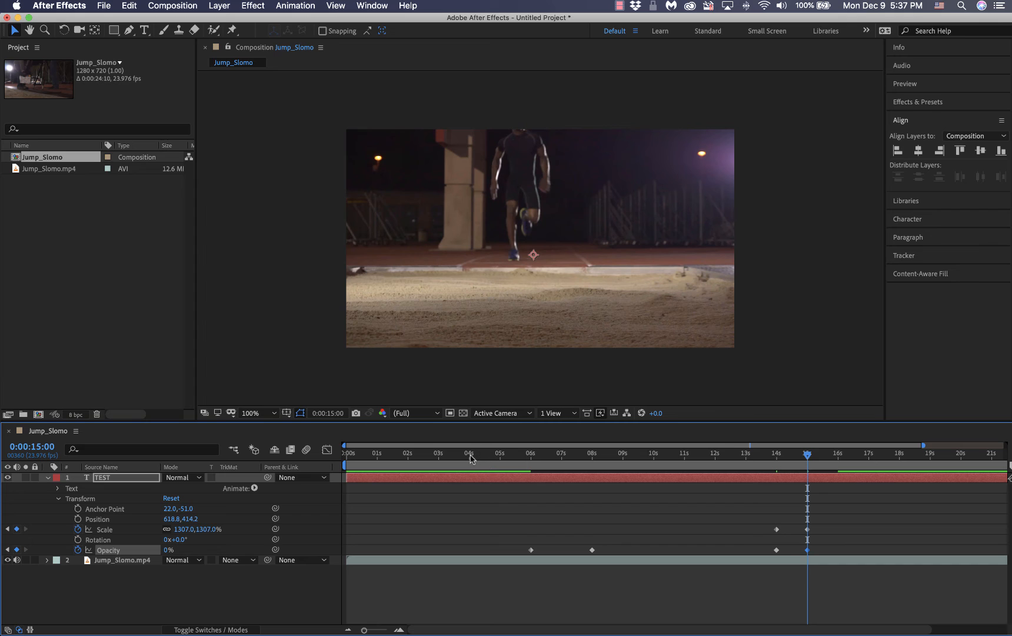
# Preview the TEST layer's opacity and scale animation starting from 0:00:04:14
pyautogui.click(487, 455)
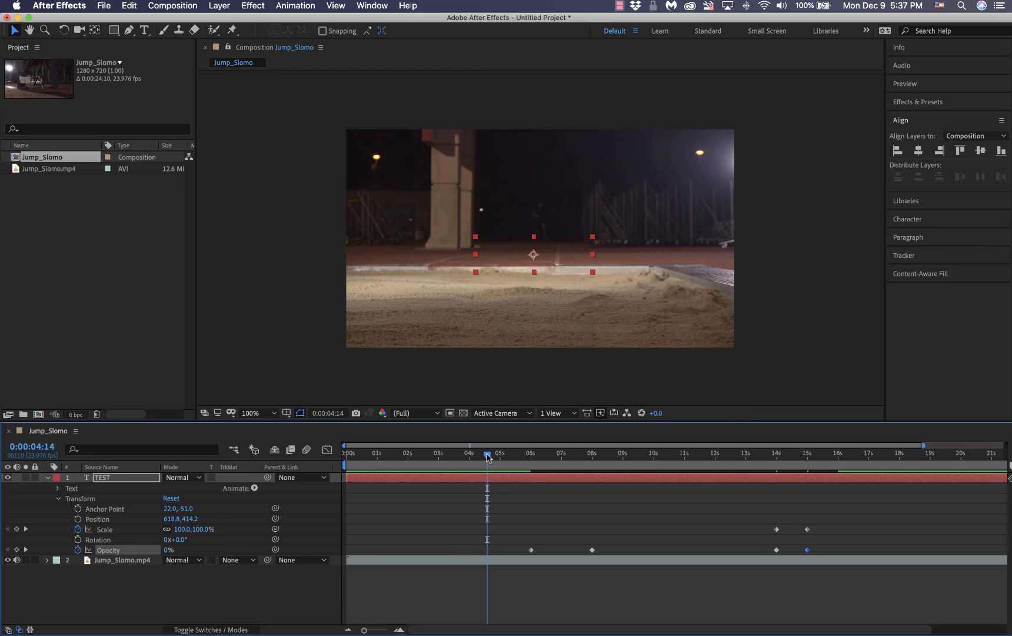
pyautogui.press('space')
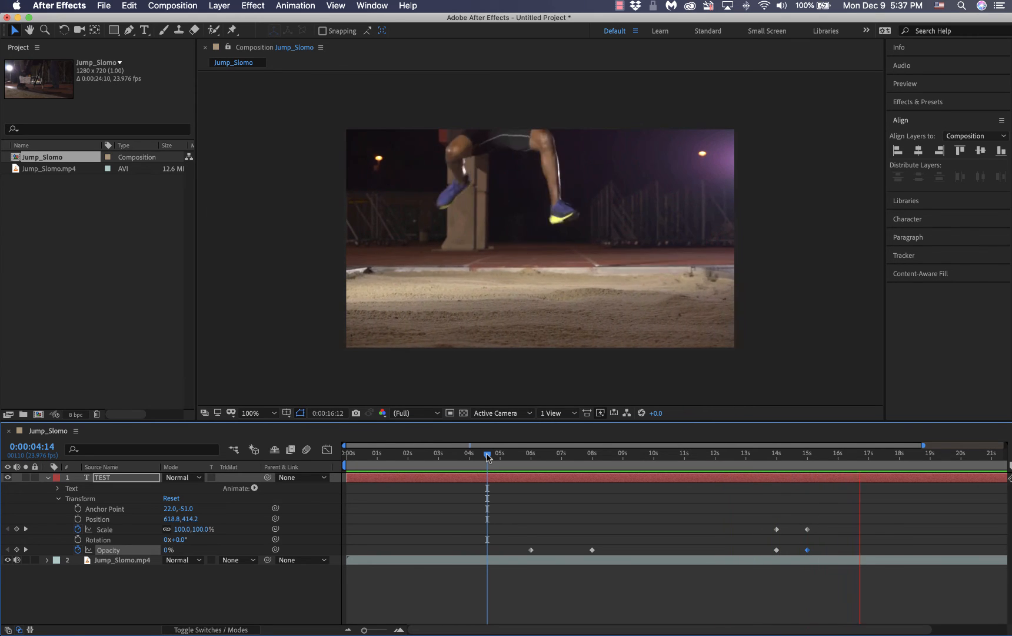
pyautogui.press('space')
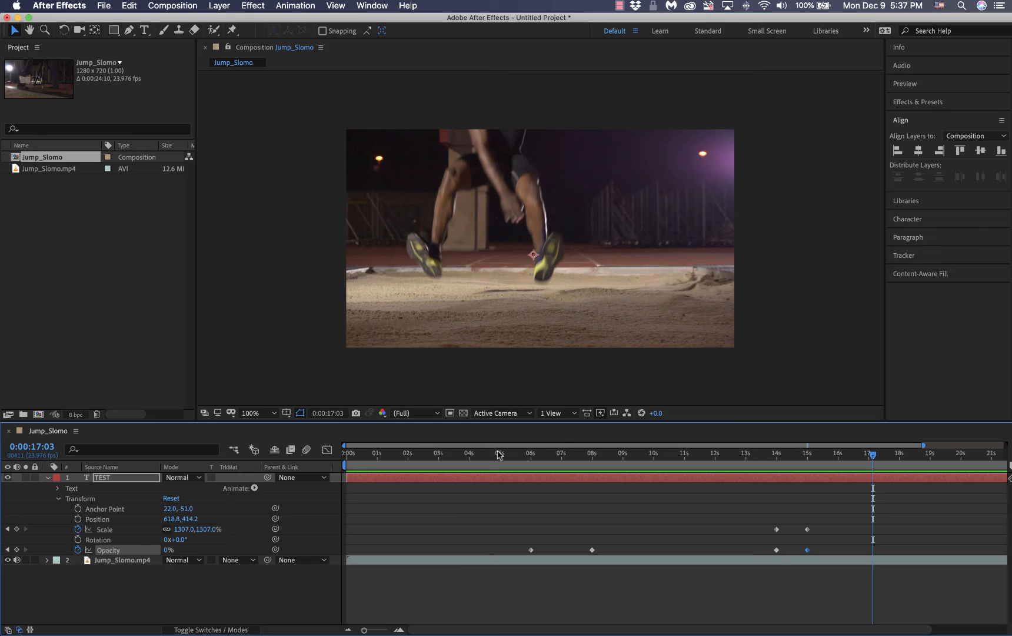
# Delete all Scale and Opacity keyframes from the TEST layer and return the current-time indicator to 0:00:00:00
pyautogui.moveTo(872, 454); pyautogui.dragTo(816, 545)
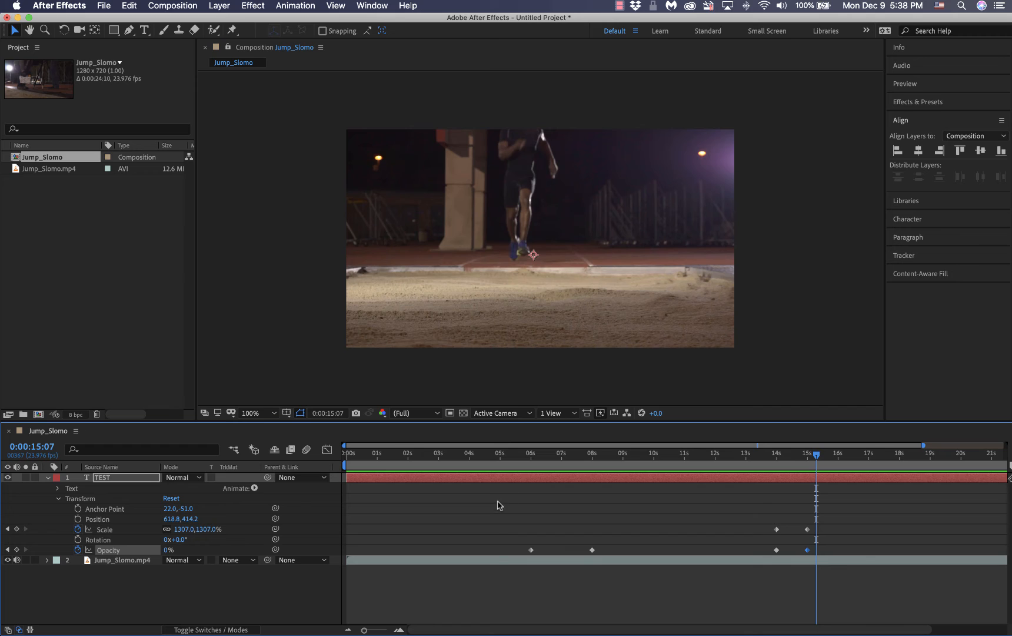
pyautogui.moveTo(498, 504); pyautogui.dragTo(836, 588)
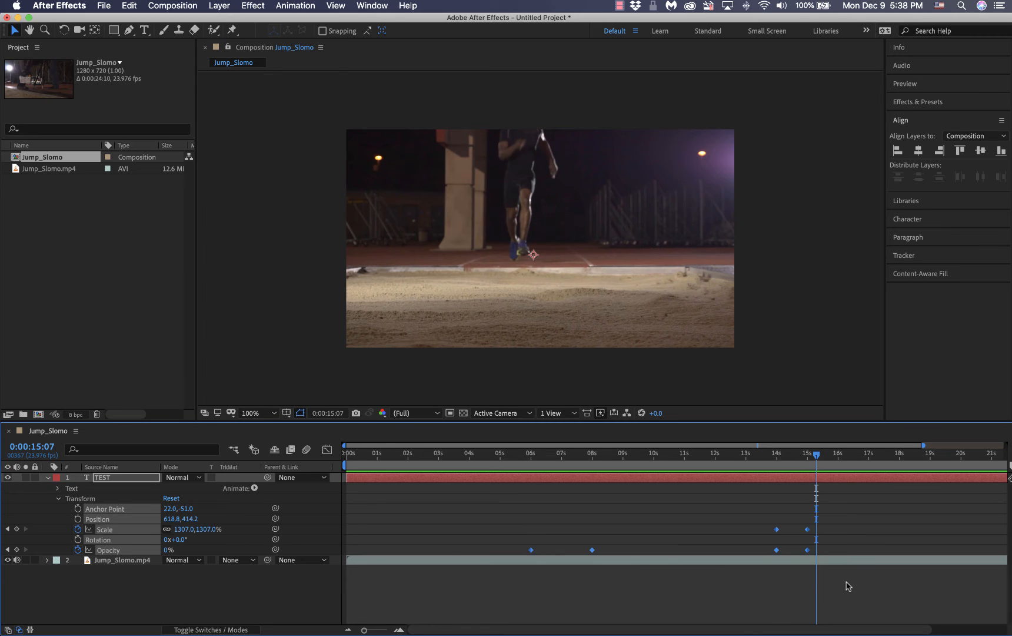
pyautogui.press('Delete')
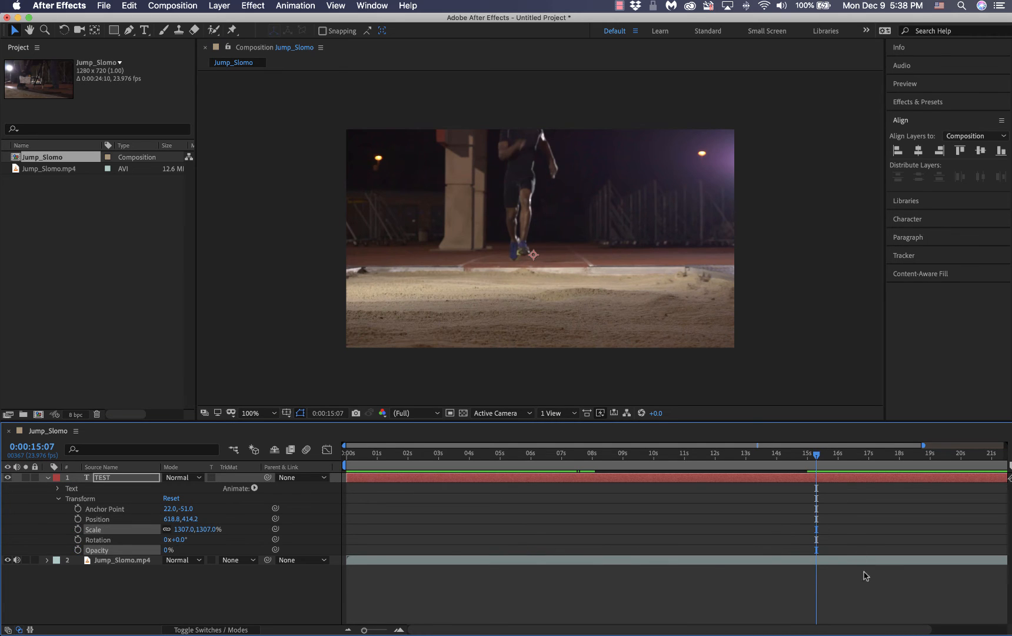
pyautogui.moveTo(818, 456); pyautogui.dragTo(334, 473)
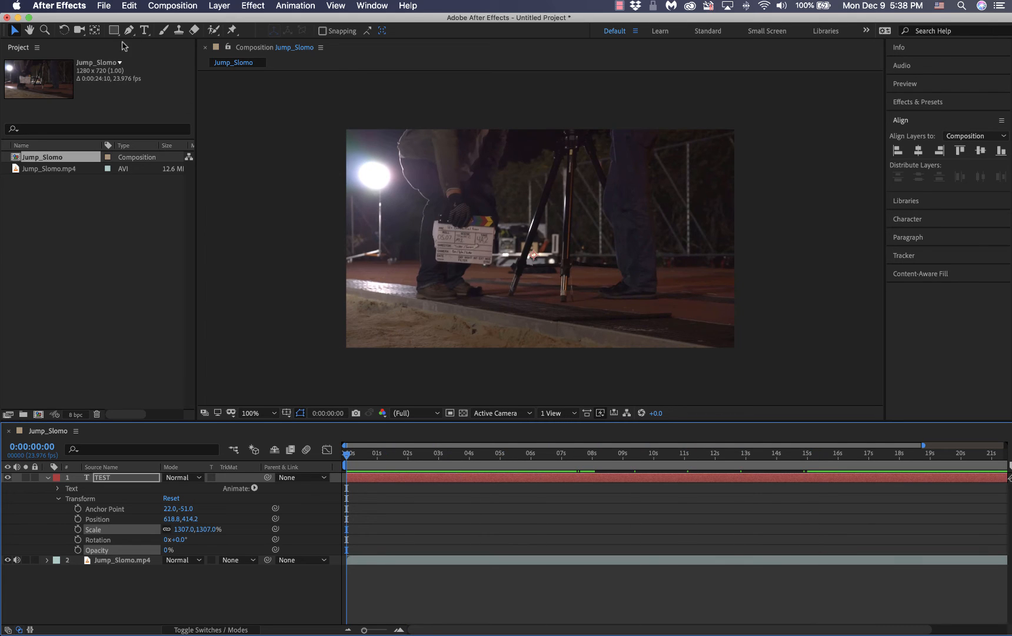
# Try to start a new text entry on the footage with the Character settings reset to their defaults
pyautogui.click(145, 31)
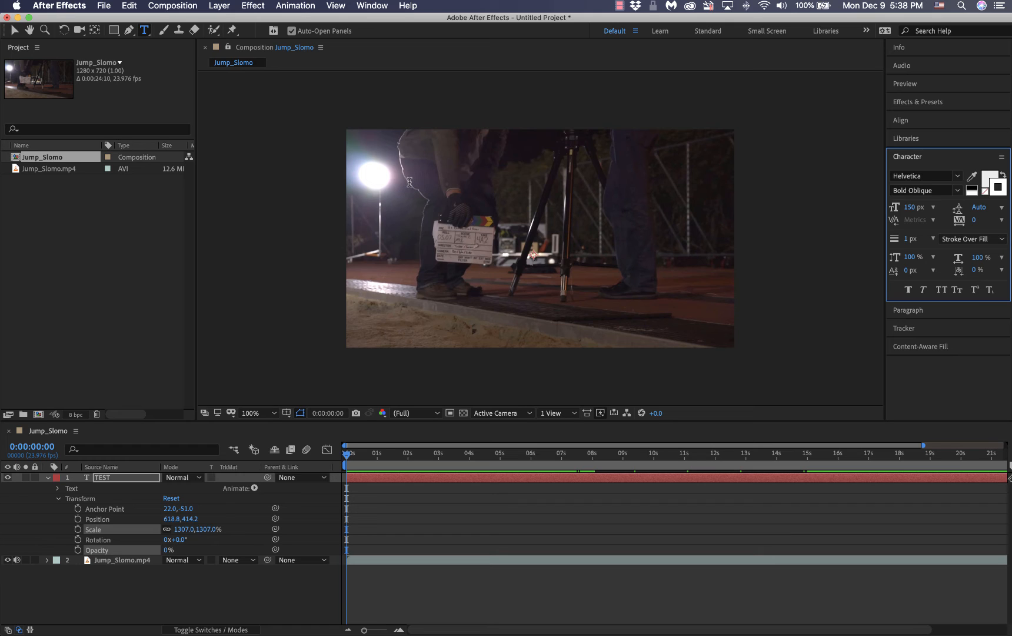
pyautogui.click(446, 223)
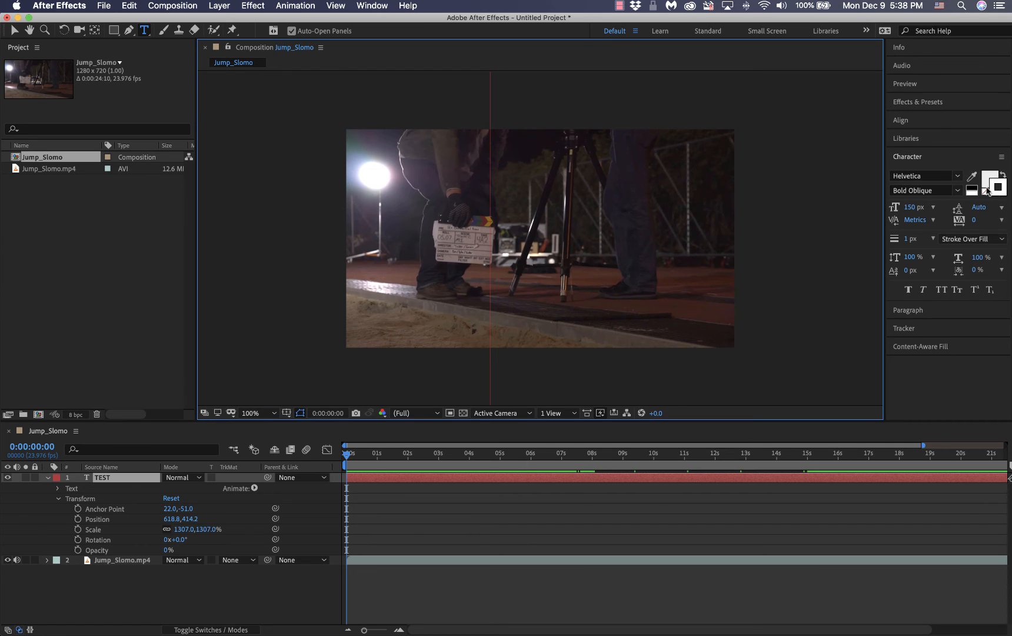
pyautogui.click(935, 157)
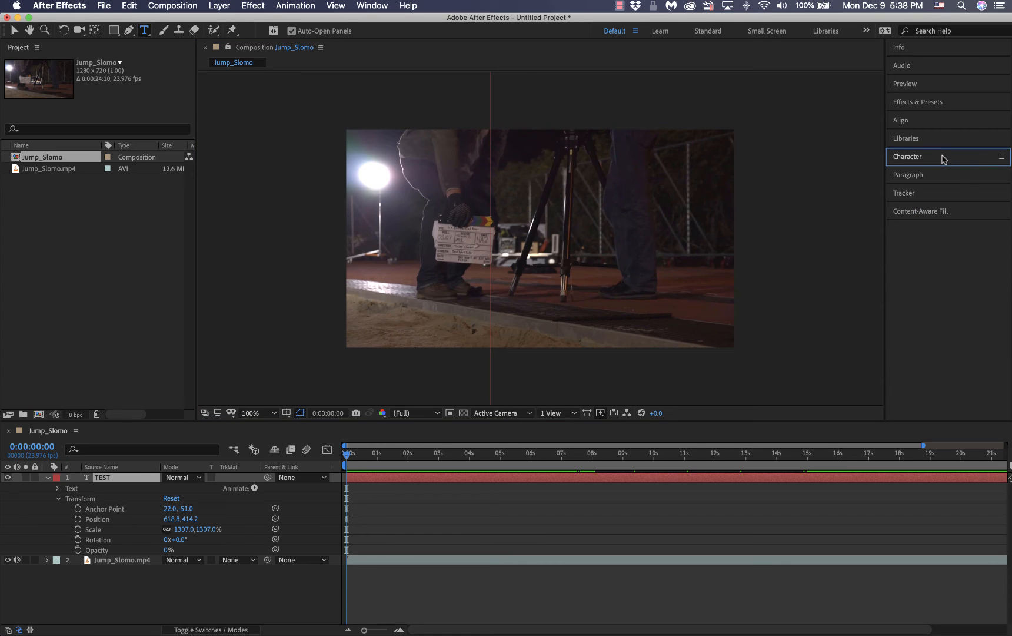
pyautogui.click(944, 158)
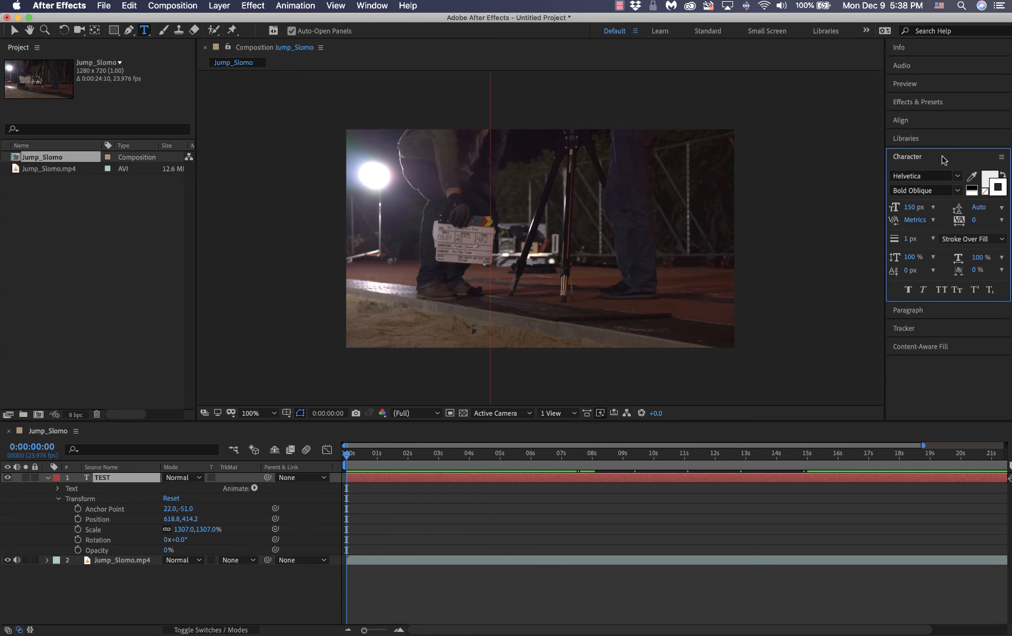
pyautogui.click(1002, 159)
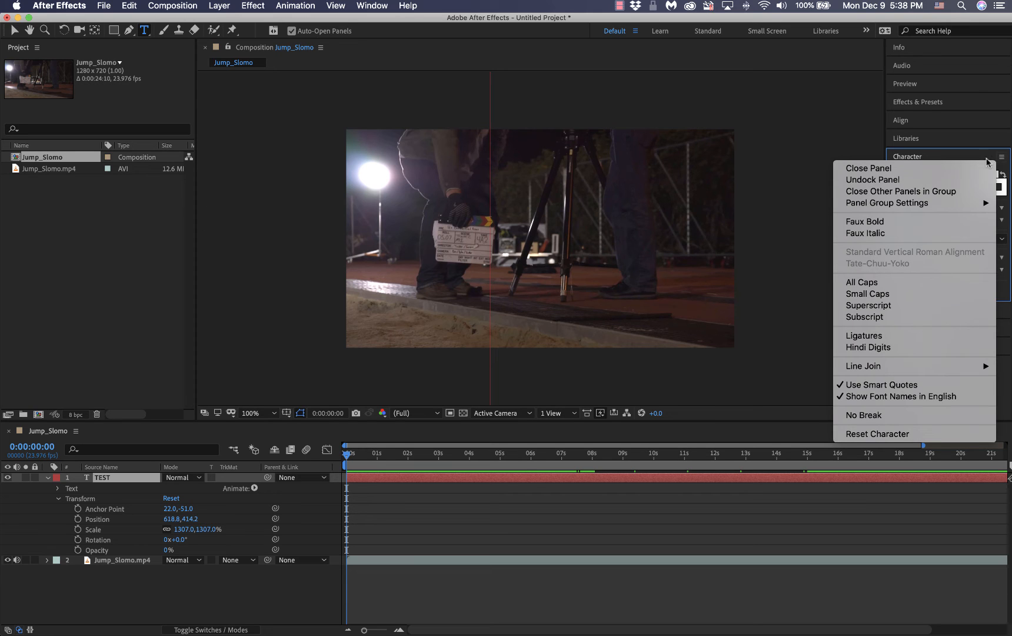
pyautogui.click(876, 433)
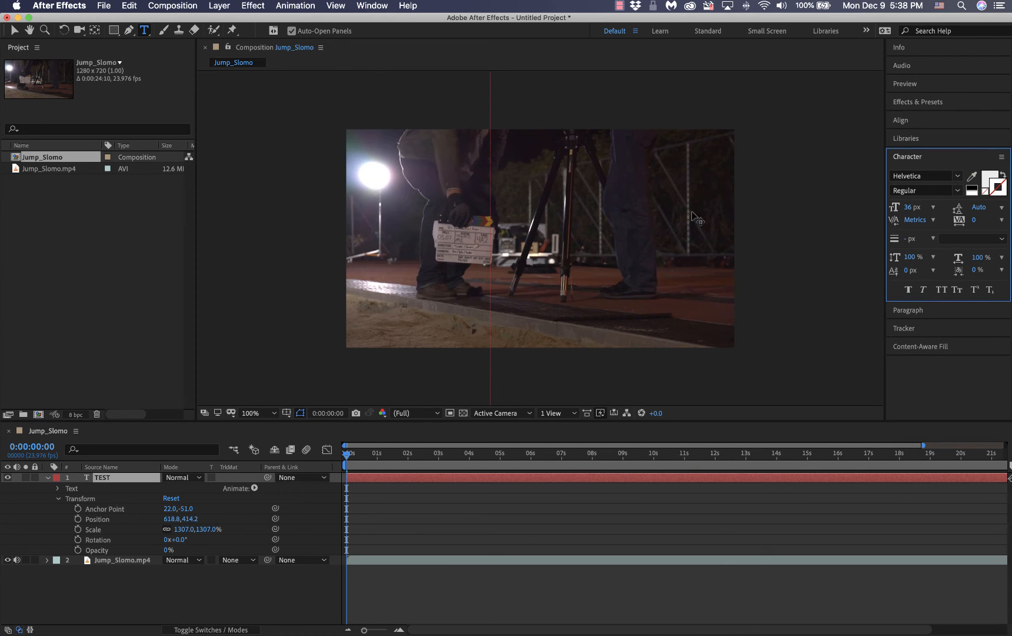
pyautogui.click(525, 212)
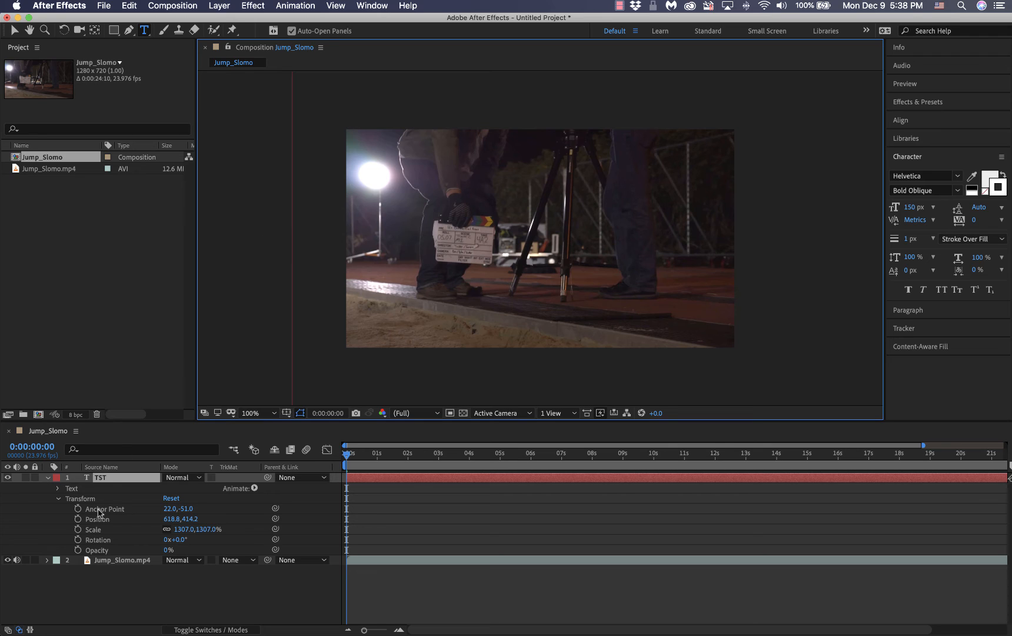
# Delete the old text layer and reset the Character settings to their defaults
pyautogui.click(125, 484)
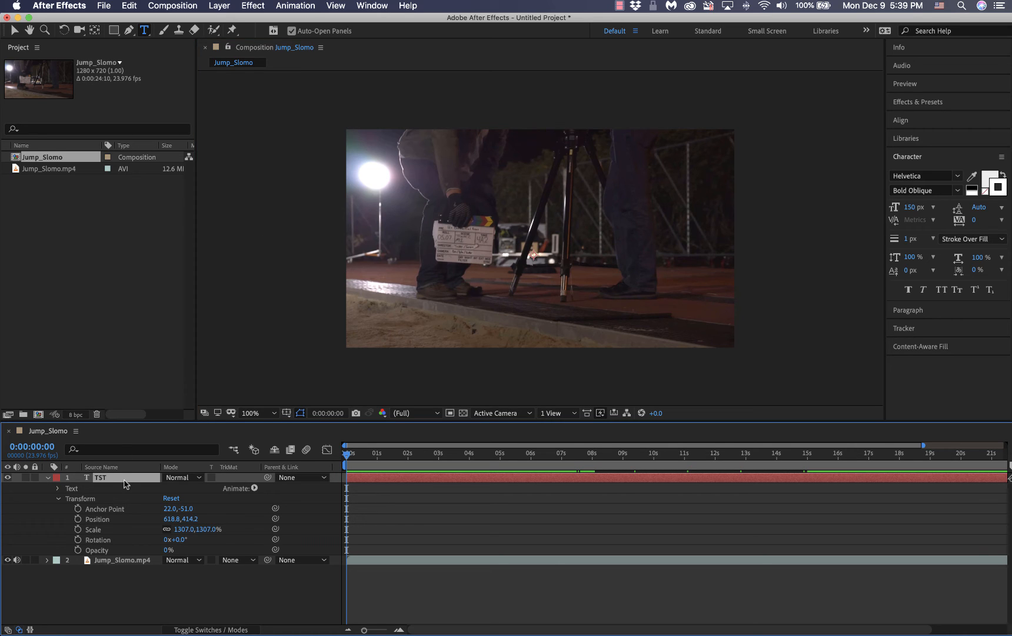
pyautogui.press('Delete')
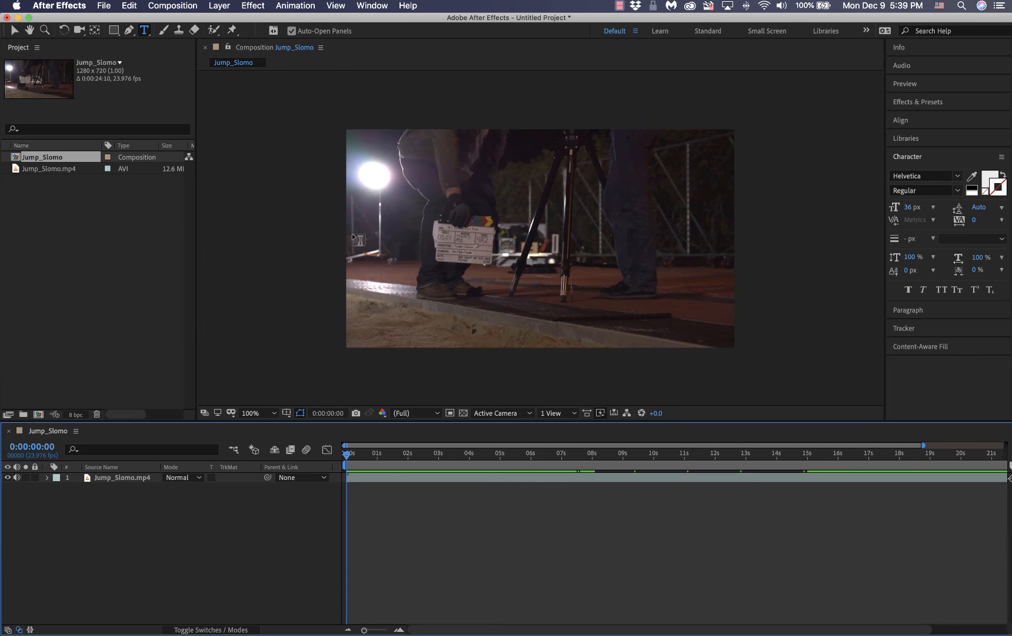
pyautogui.click(1002, 157)
pyautogui.click(887, 435)
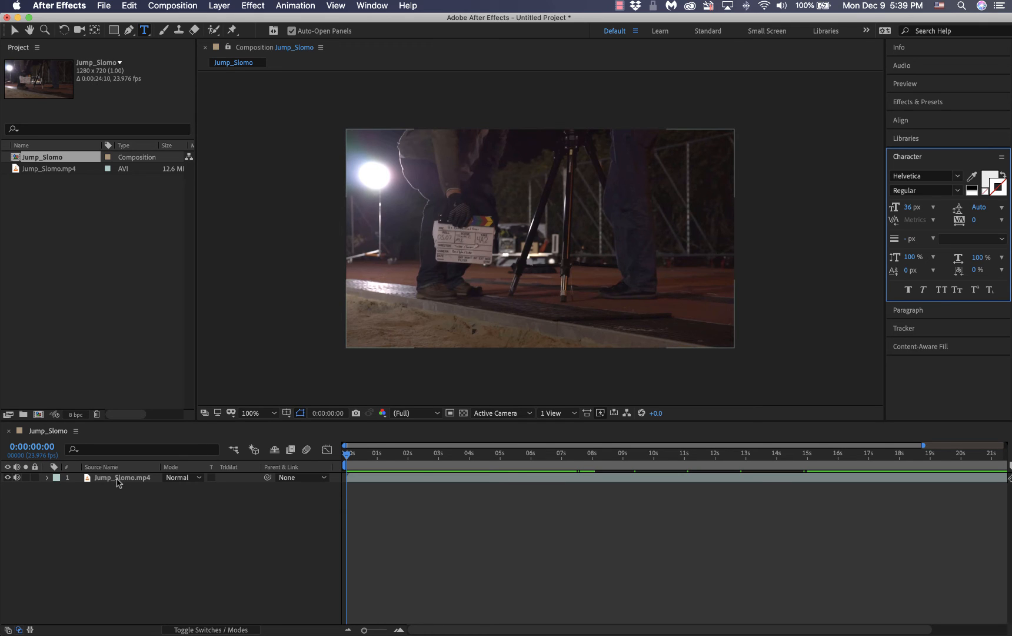
pyautogui.press('super+v')
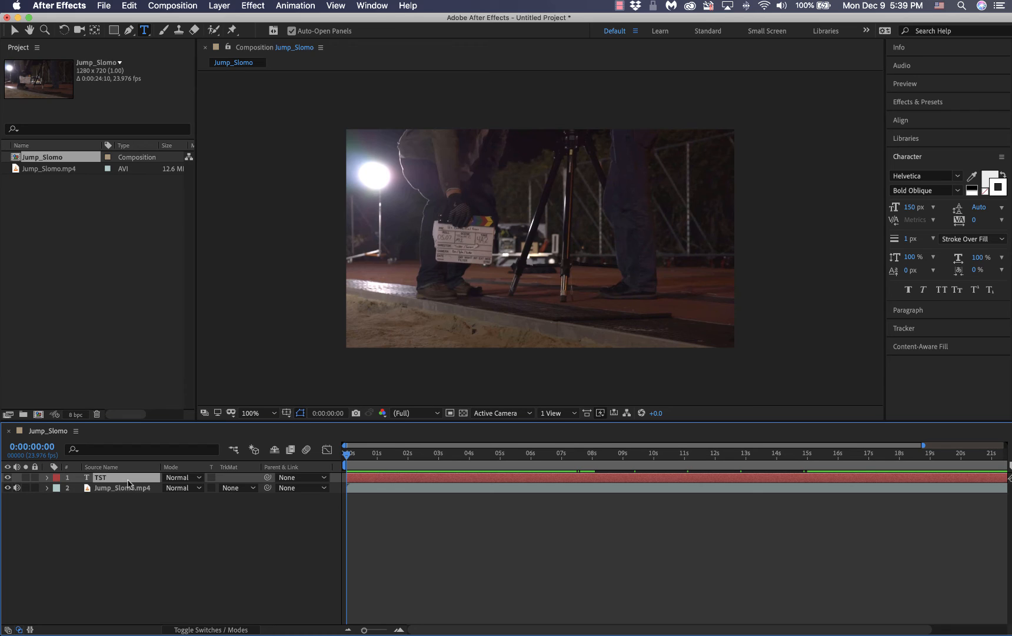
pyautogui.press('Delete')
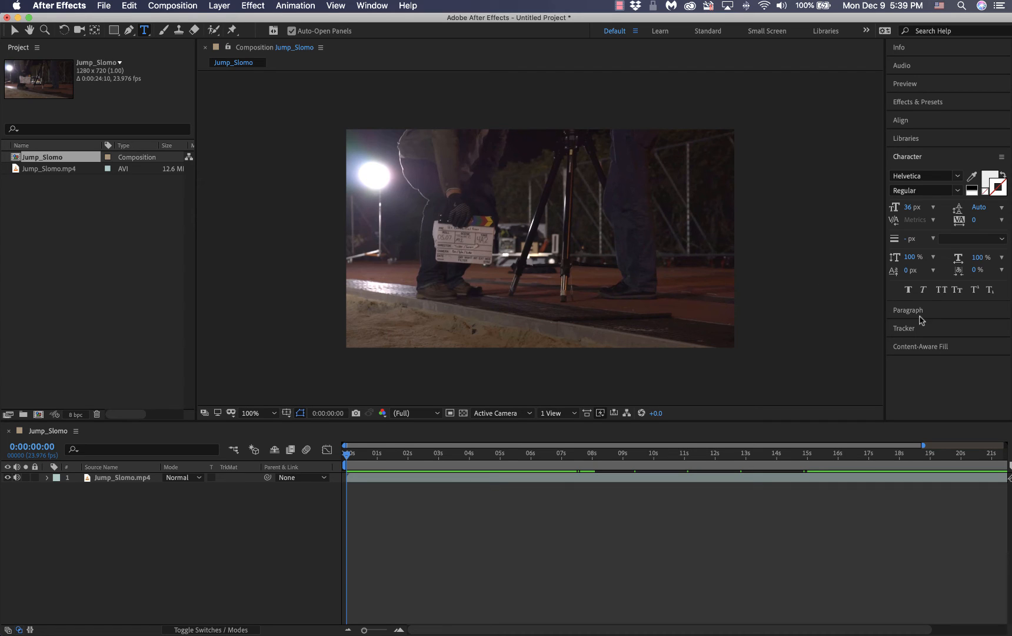
# Check the paragraph alignment and character settings, then create a text layer containing a placeholder full name at 0:00:00:00
pyautogui.click(947, 312)
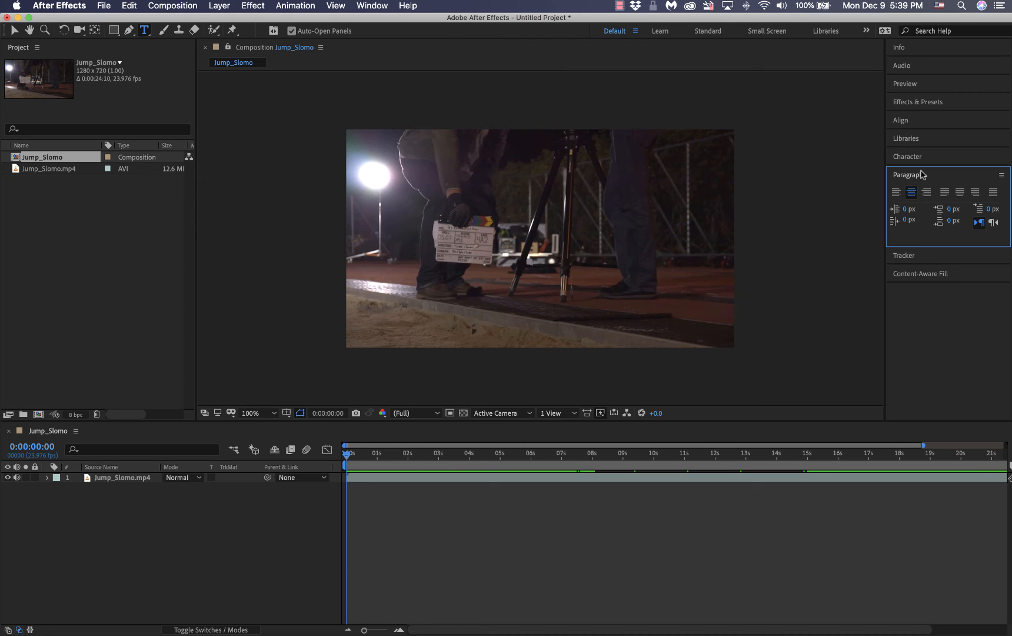
pyautogui.click(909, 156)
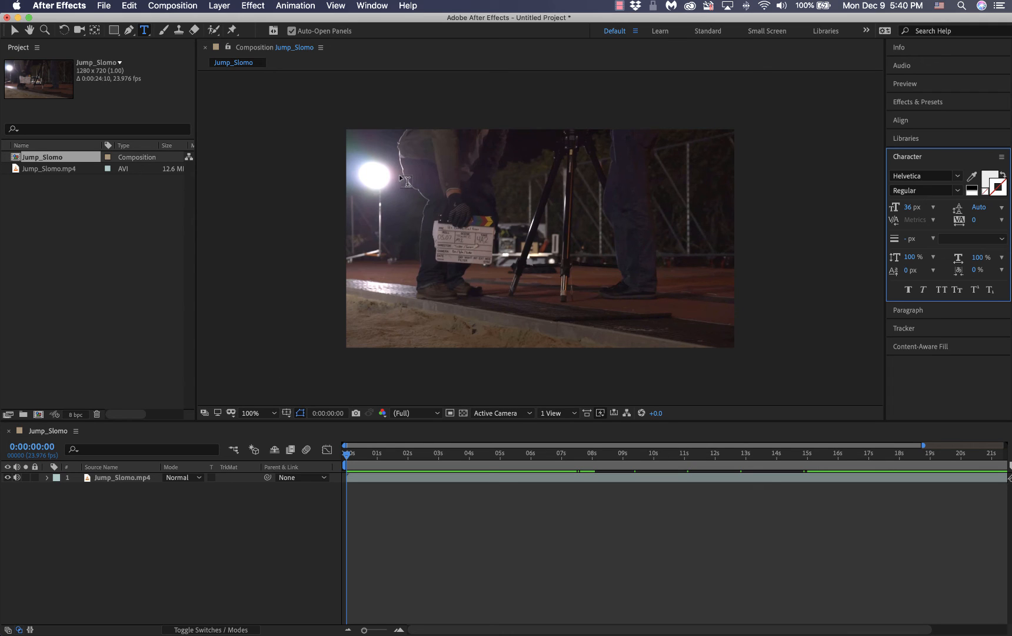
pyautogui.click(410, 208)
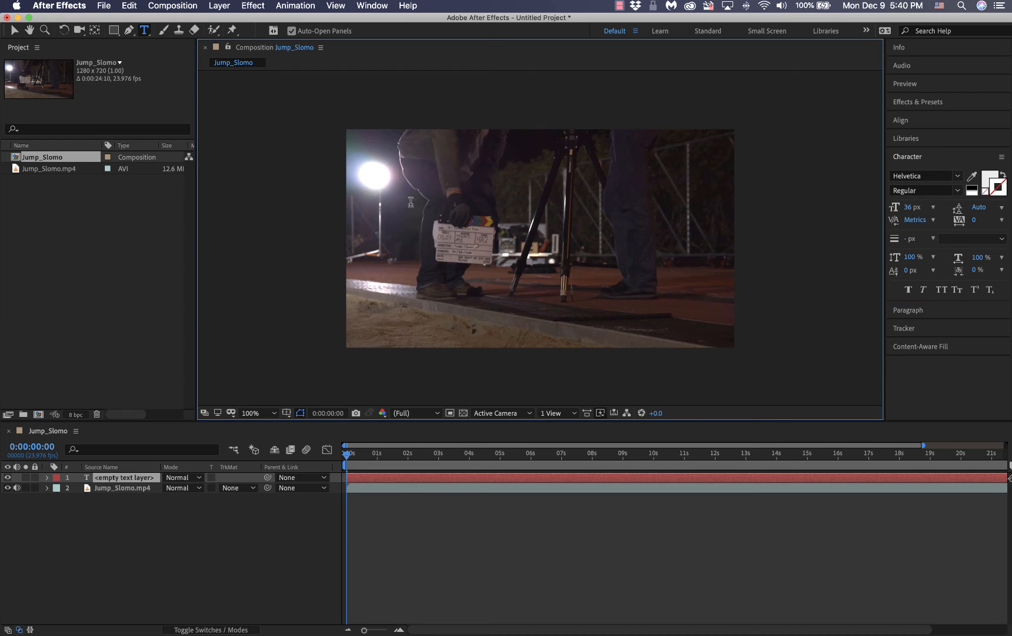
pyautogui.write('John A. Doe')
# Set the name text's font size to 72 px and move it to the lower-left area of the video frame
pyautogui.moveTo(433, 171); pyautogui.dragTo(365, 188)
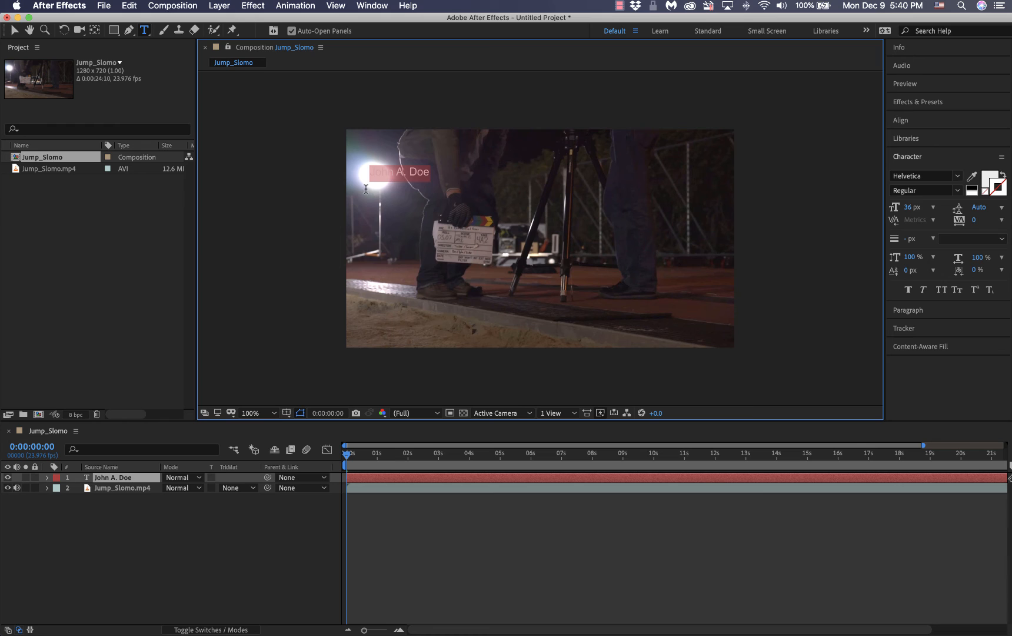
pyautogui.click(934, 211)
pyautogui.click(940, 371)
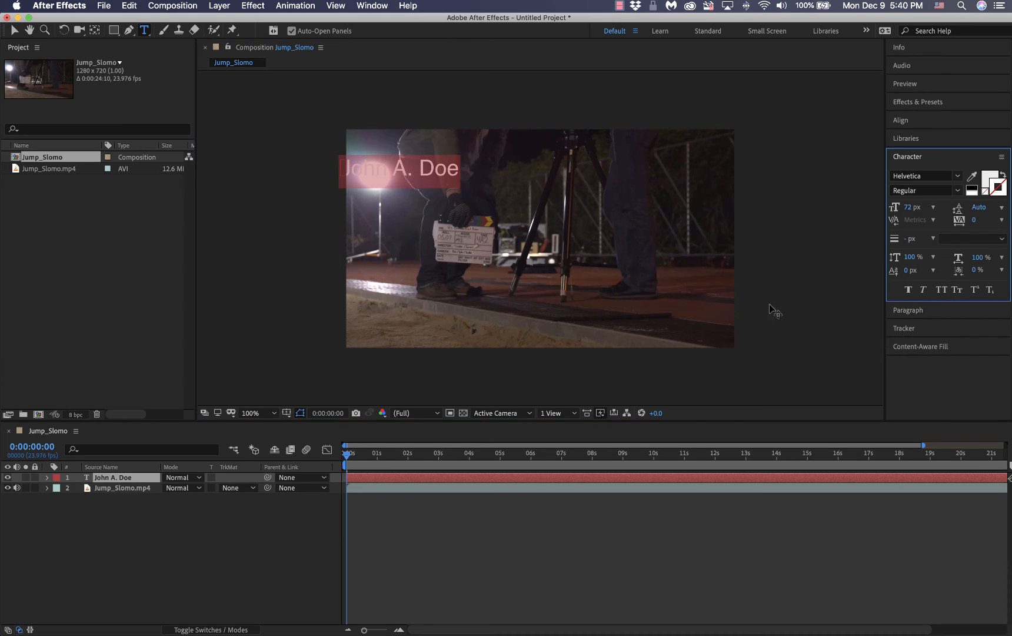
pyautogui.click(13, 30)
pyautogui.moveTo(433, 176); pyautogui.dragTo(466, 317)
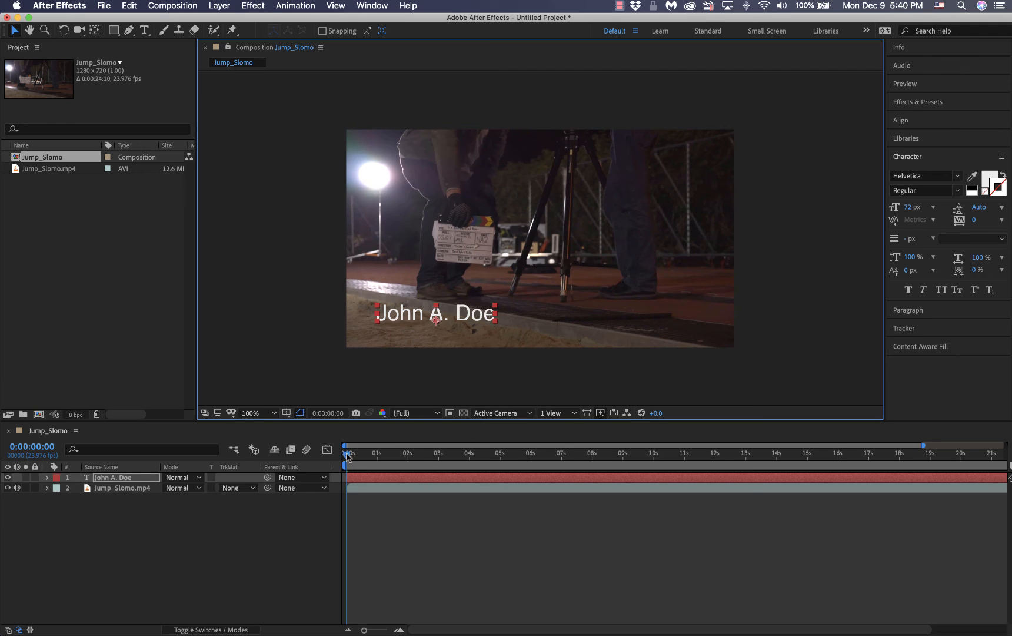
# Move the name text off the frame's left edge to -214, 630 and set its first Position keyframe at 0:00:02:00
pyautogui.moveTo(347, 456); pyautogui.dragTo(469, 456)
pyautogui.press('Home')
pyautogui.moveTo(347, 477); pyautogui.dragTo(410, 500)
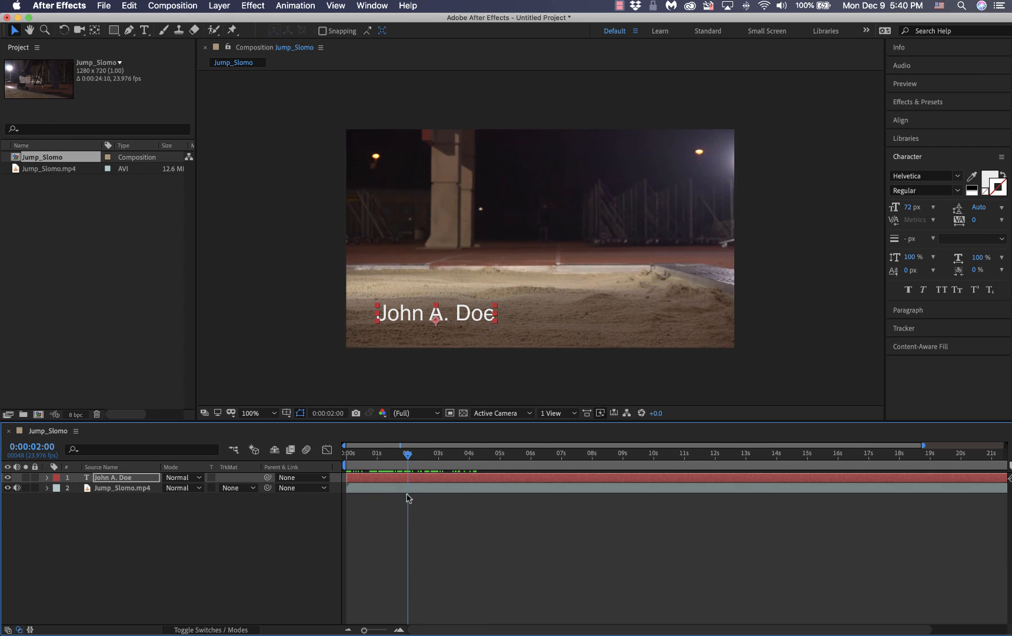
pyautogui.click(47, 477)
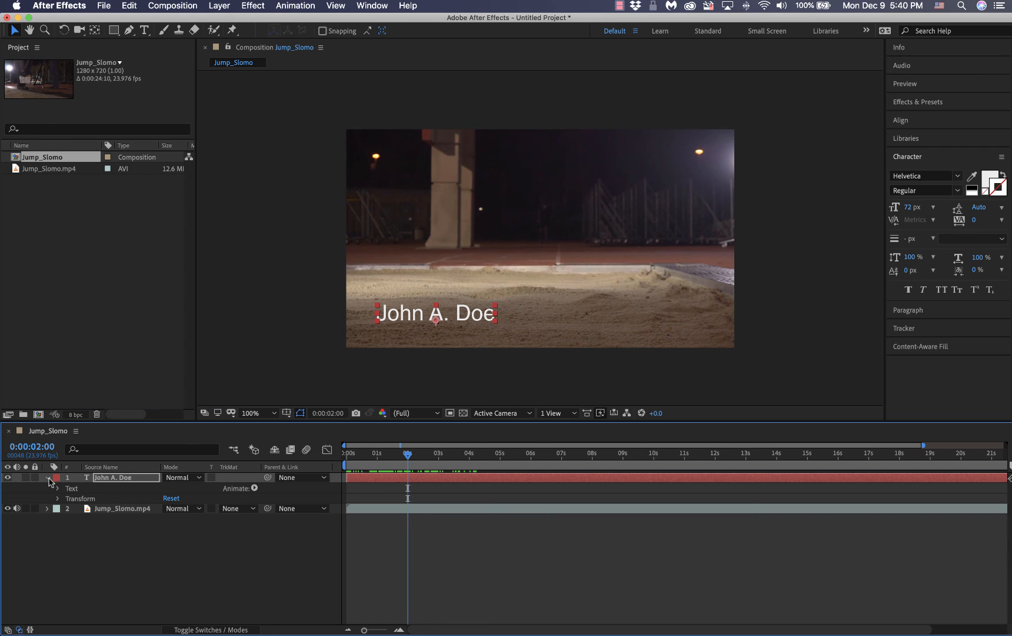
pyautogui.click(58, 499)
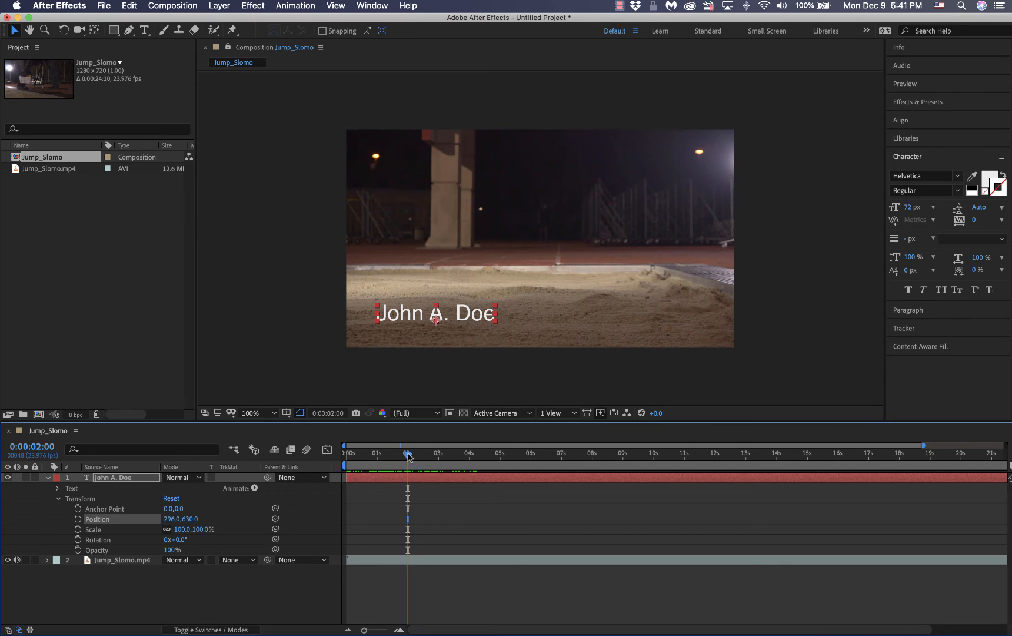
pyautogui.moveTo(410, 456); pyautogui.dragTo(440, 461)
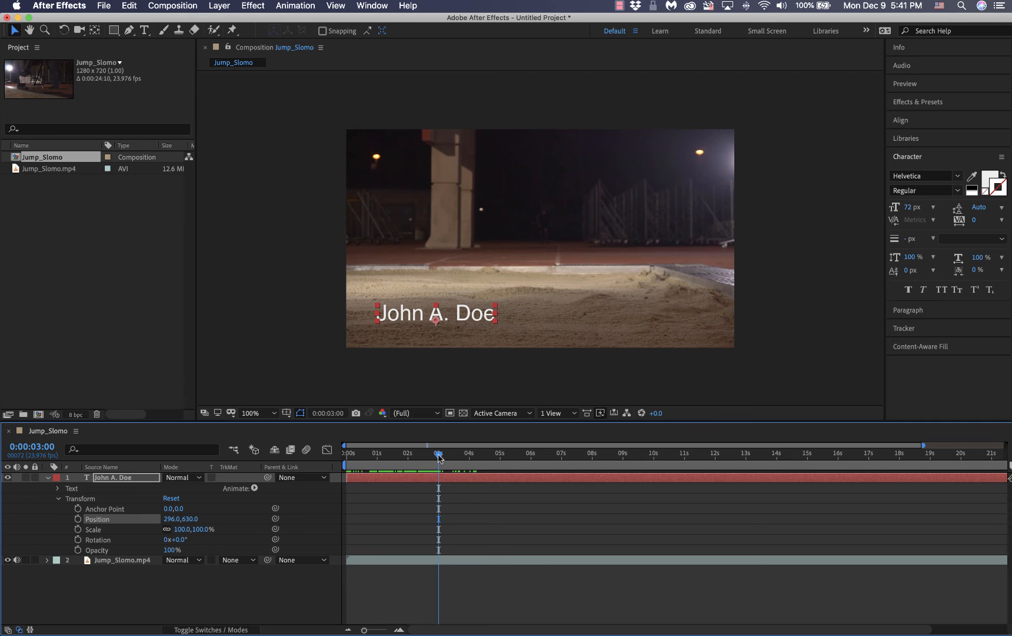
pyautogui.moveTo(438, 455); pyautogui.dragTo(408, 455)
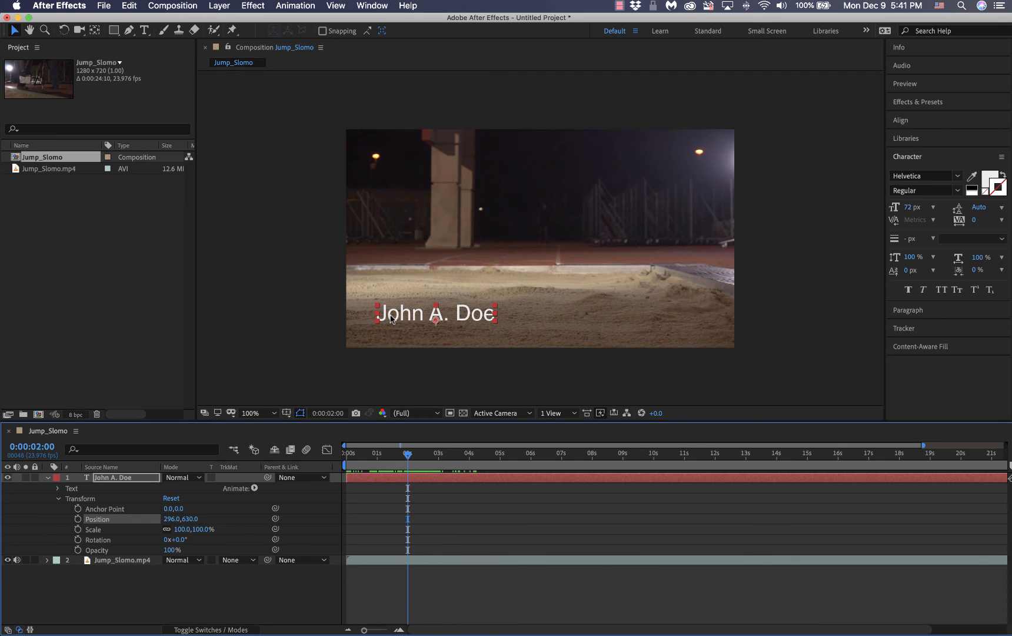
pyautogui.moveTo(391, 318); pyautogui.dragTo(236, 322)
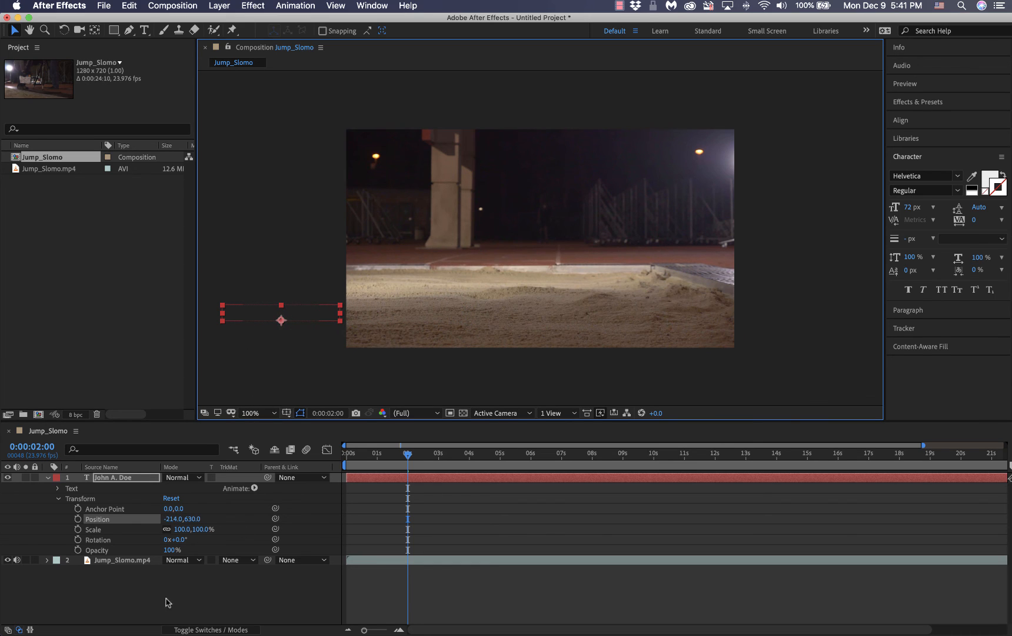
pyautogui.click(77, 519)
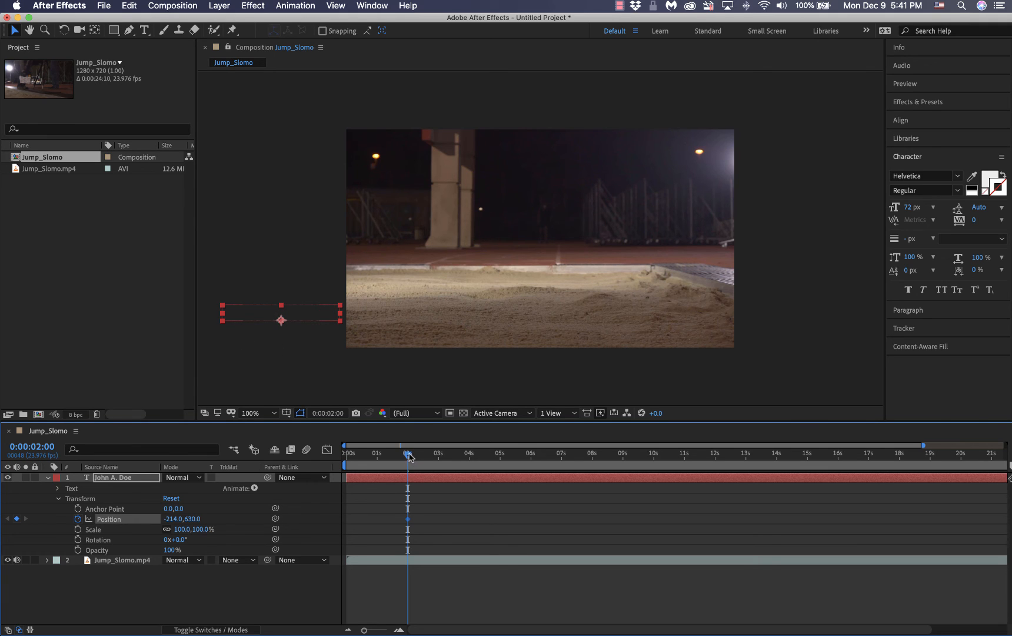
# Add a Position keyframe at 0:00:03:00 with the name text inside the frame at 252, 630, and preview the slide-in
pyautogui.moveTo(409, 455); pyautogui.dragTo(440, 468)
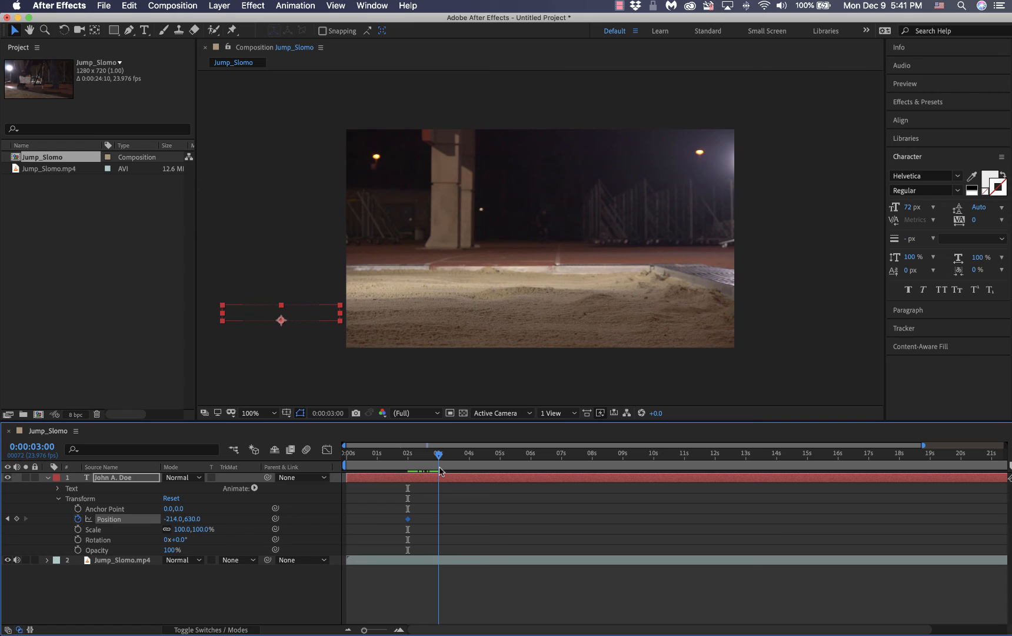
pyautogui.click(243, 316)
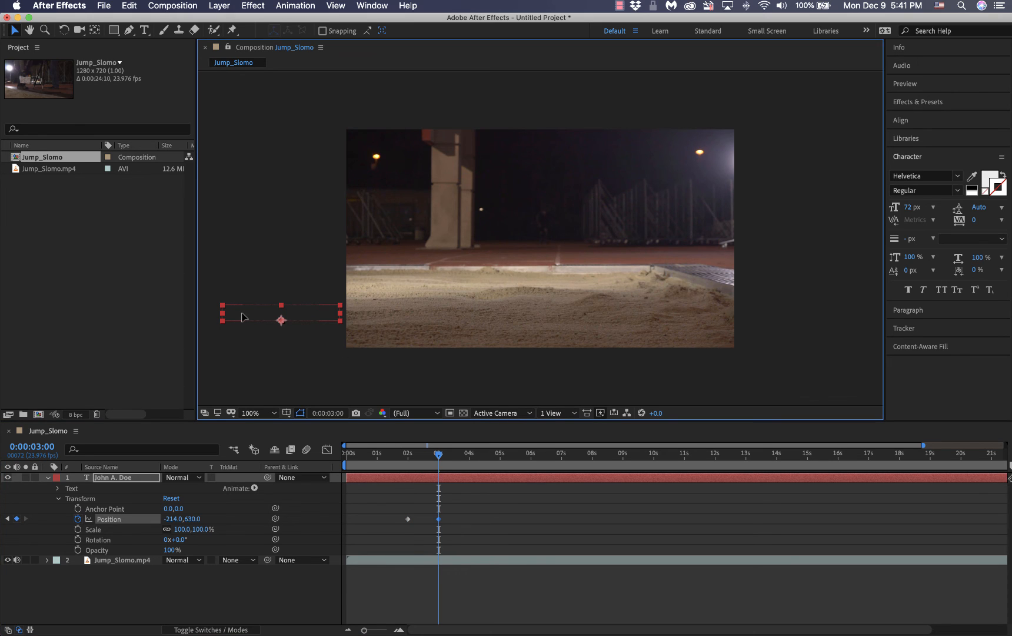
pyautogui.moveTo(243, 313); pyautogui.dragTo(383, 322)
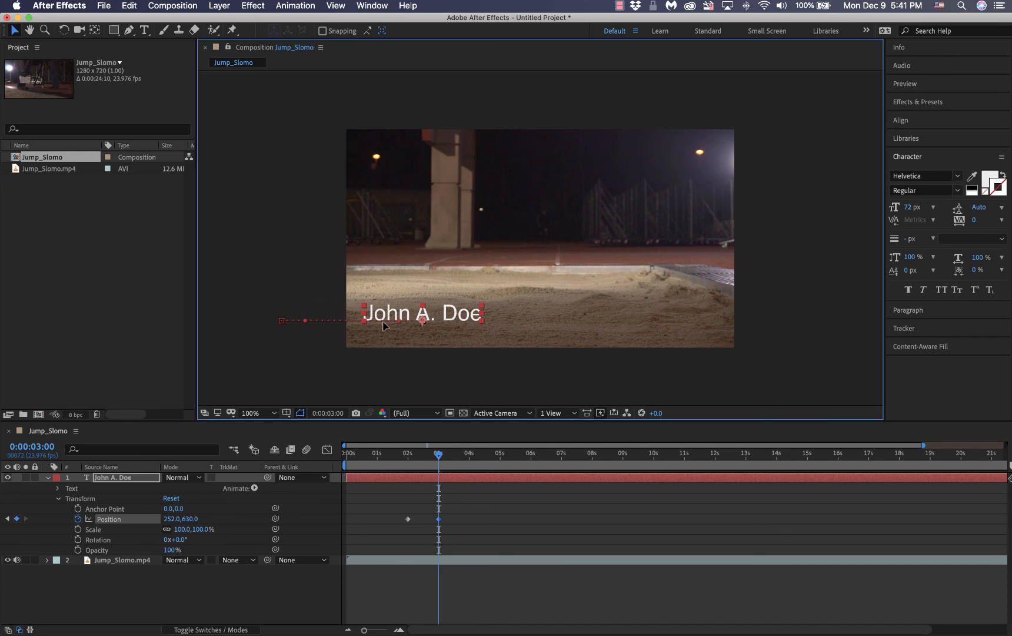
pyautogui.moveTo(439, 454); pyautogui.dragTo(323, 463)
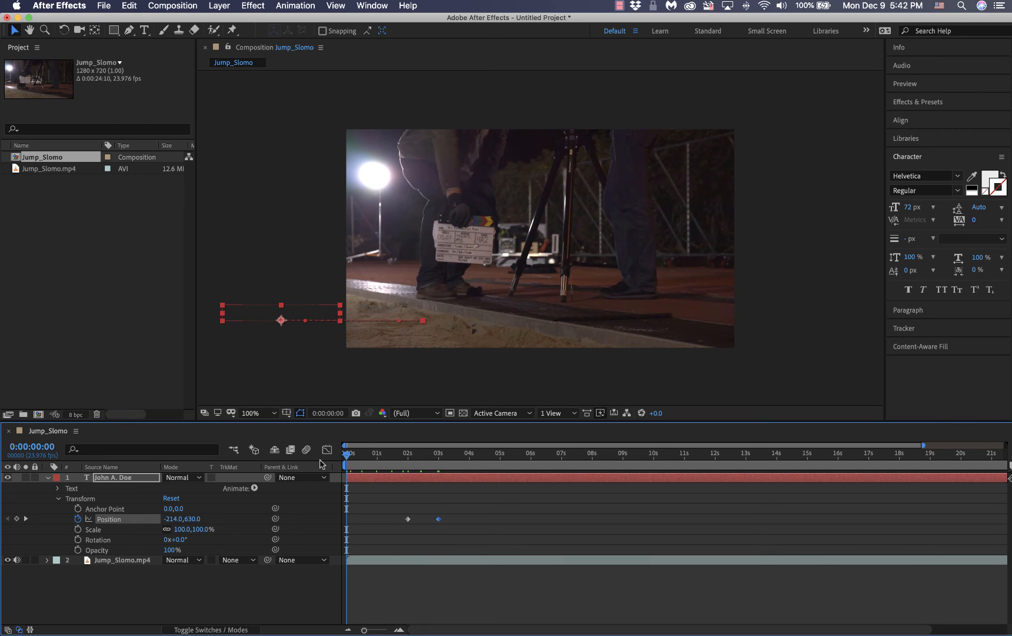
pyautogui.press('space')
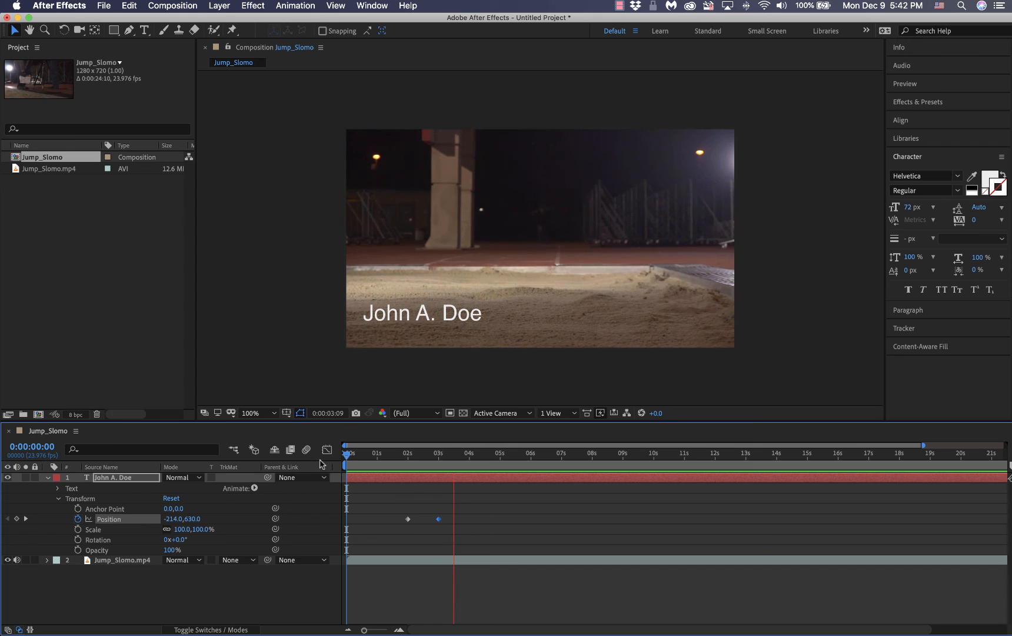
pyautogui.press('space')
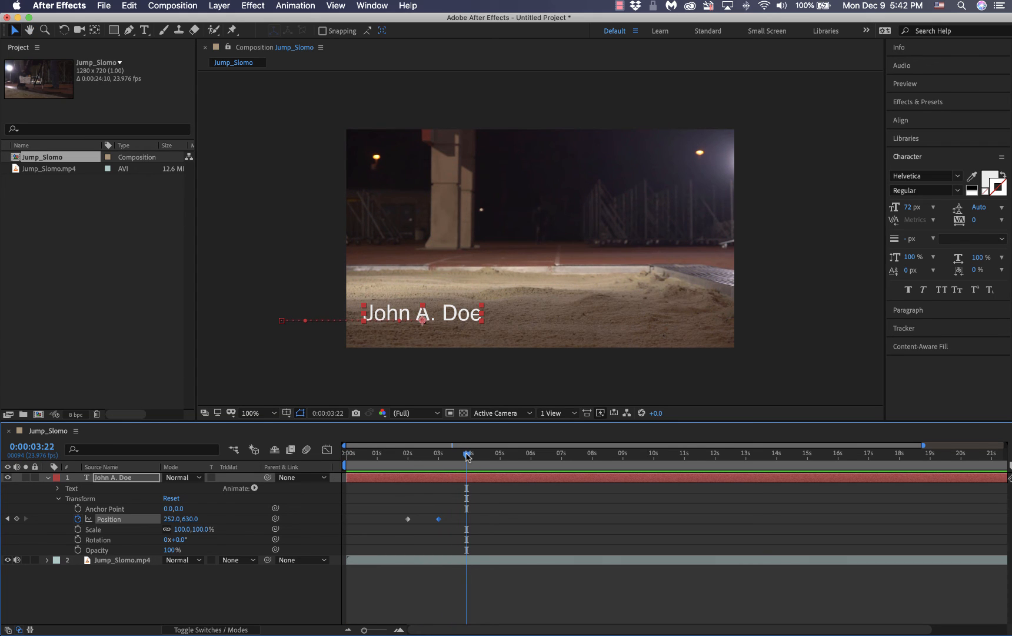
# Keyframe the name text's Opacity from 0% at 0:00:02:00 to 100% at 0:00:03:00 and preview the fade-in
pyautogui.moveTo(466, 454); pyautogui.dragTo(408, 491)
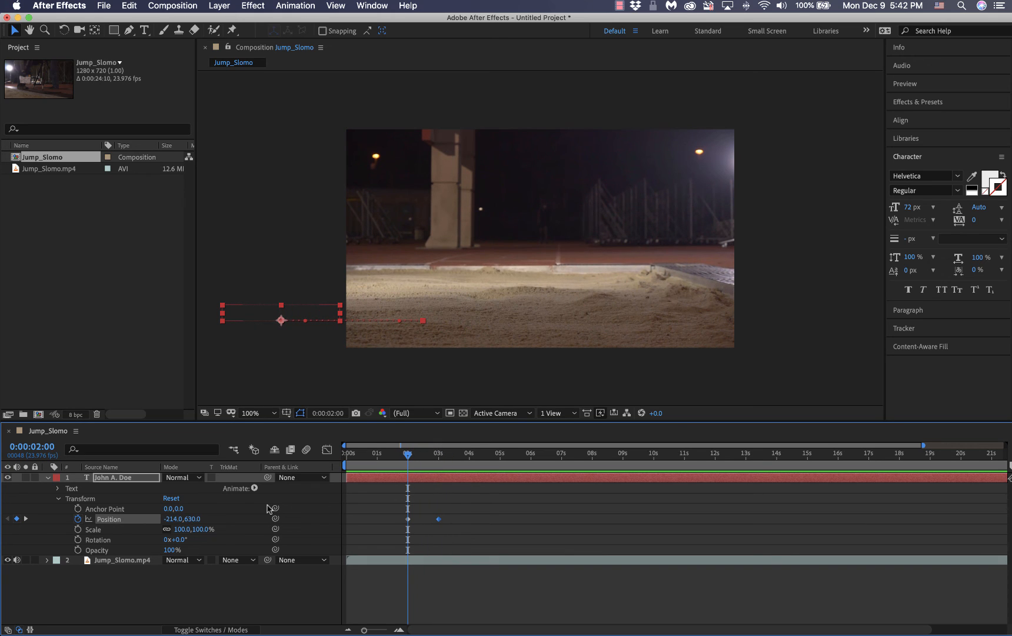
pyautogui.moveTo(171, 549); pyautogui.dragTo(3, 560)
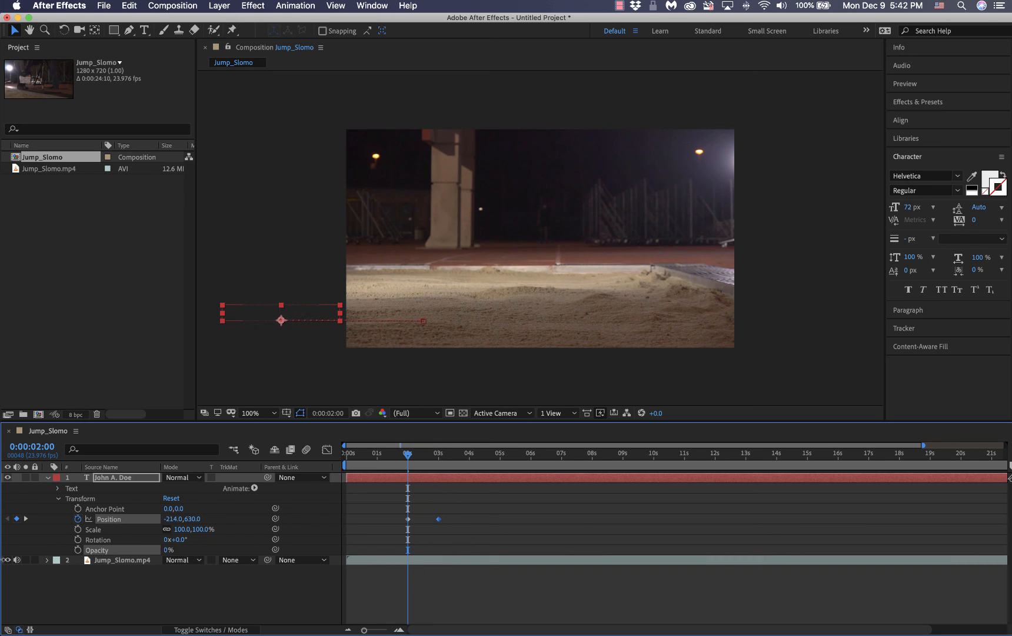
pyautogui.click(77, 549)
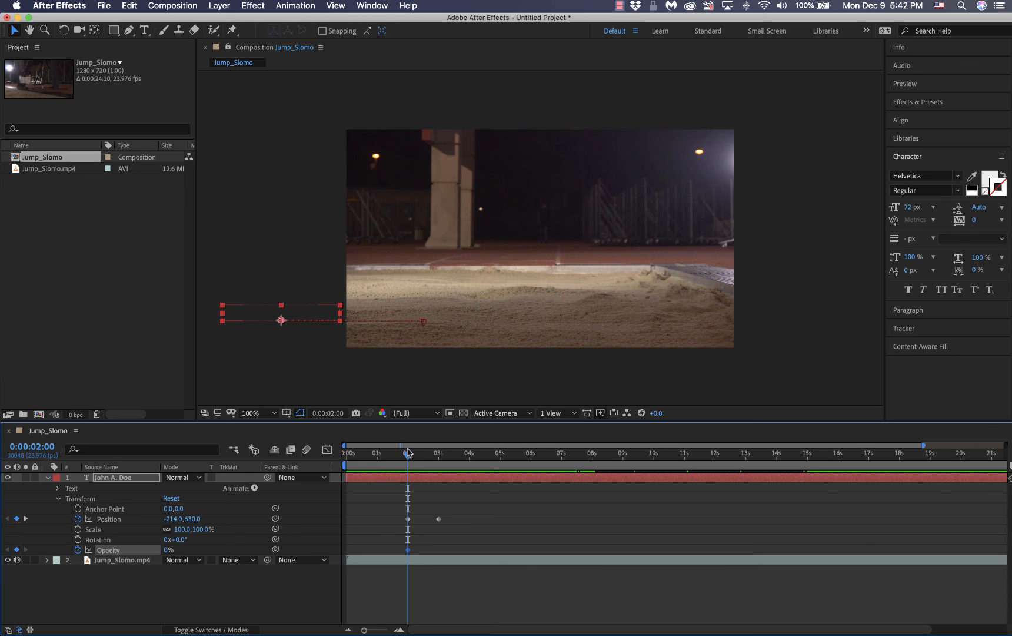
pyautogui.moveTo(410, 459); pyautogui.dragTo(439, 460)
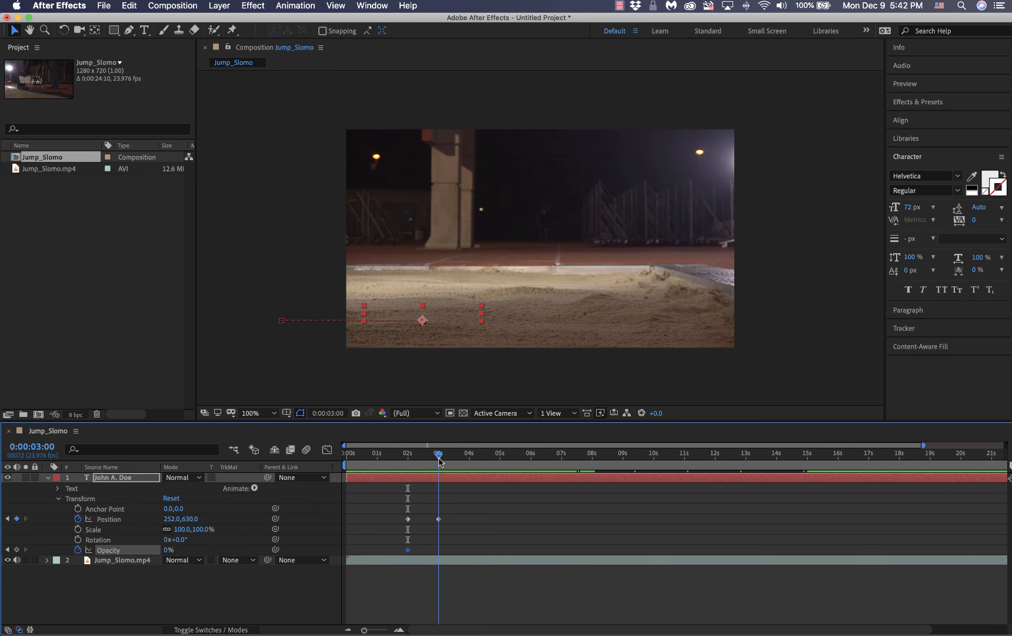
pyautogui.moveTo(167, 550); pyautogui.dragTo(373, 562)
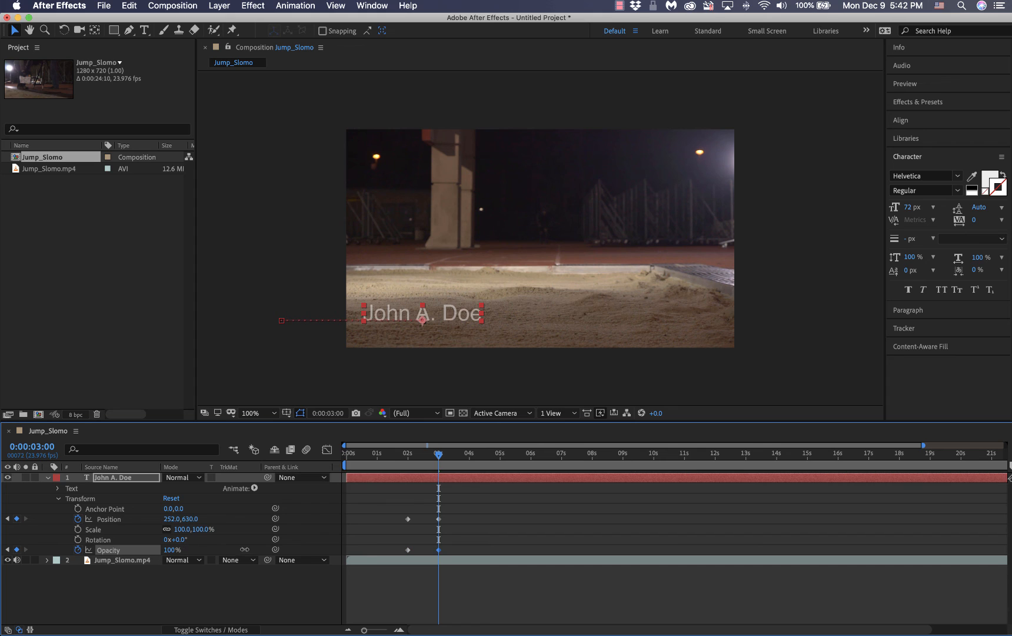
pyautogui.moveTo(440, 455); pyautogui.dragTo(272, 473)
pyautogui.press('space')
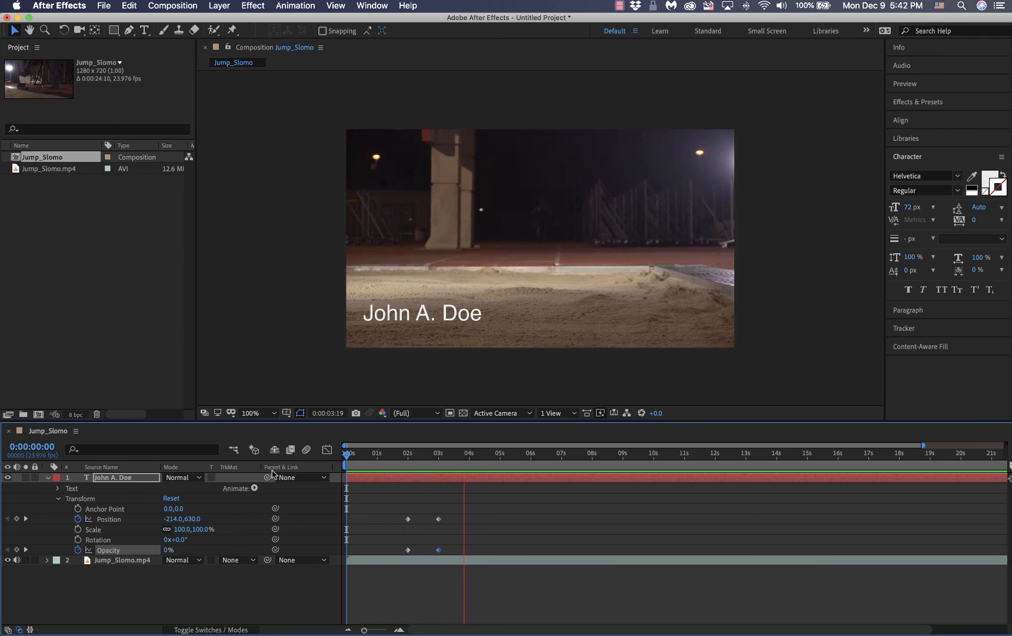
pyautogui.press('space')
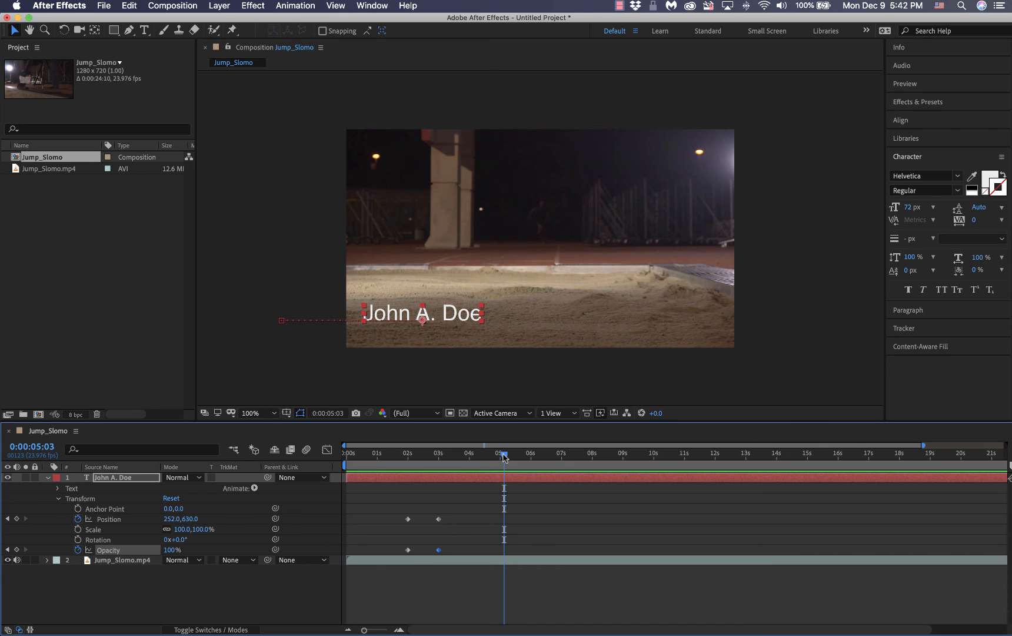
# Hold the name text's Position with a keyframe at 0:00:05:00, and keyframe it beyond the frame's right edge at 1498, 630 at 0:00:07:00
pyautogui.moveTo(504, 457); pyautogui.dragTo(499, 456)
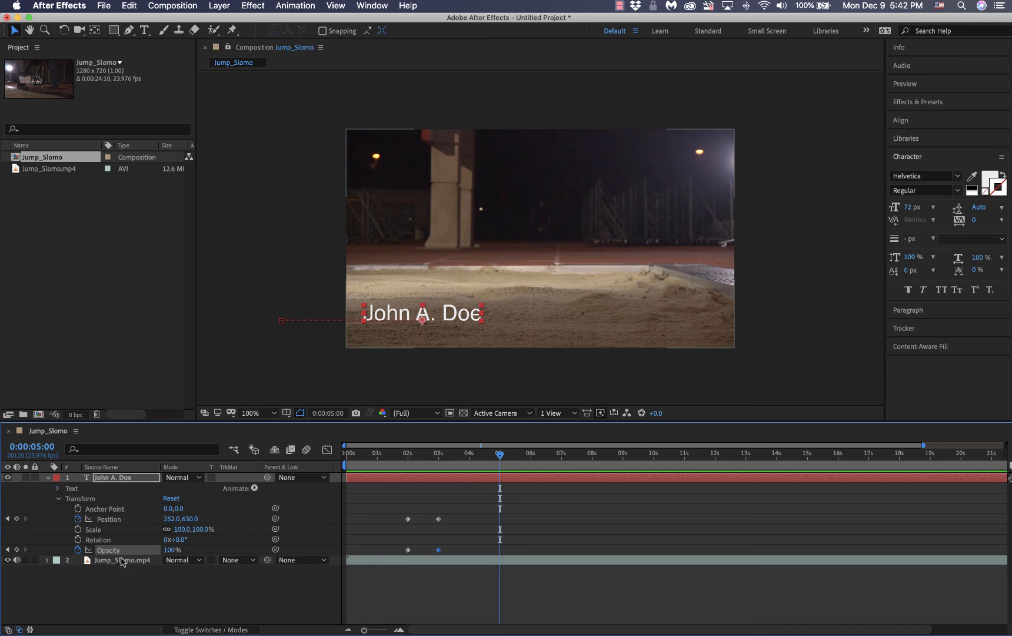
pyautogui.click(16, 519)
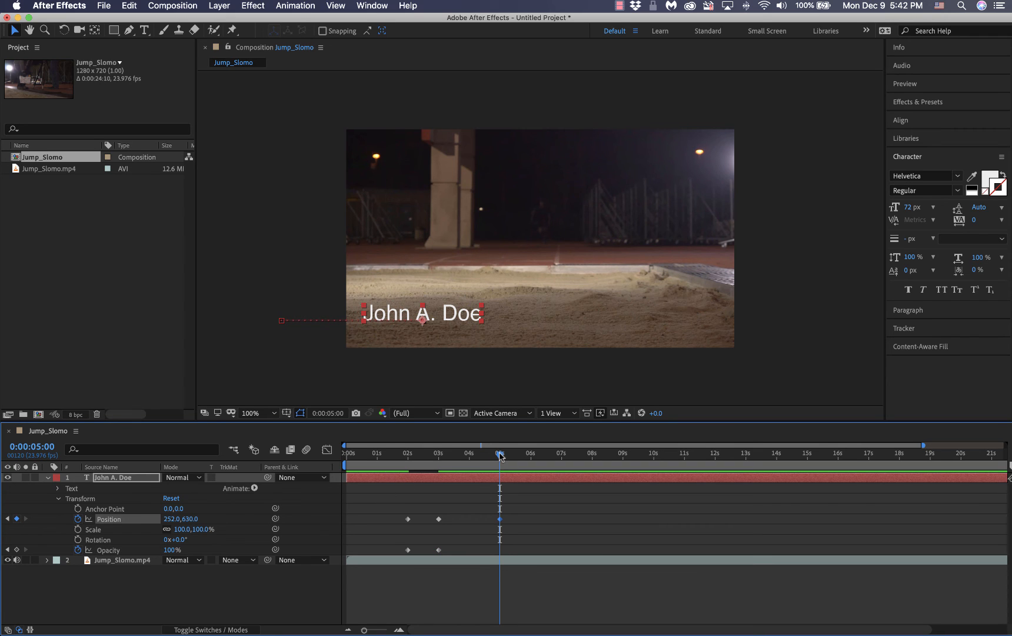
pyautogui.moveTo(500, 454); pyautogui.dragTo(531, 459)
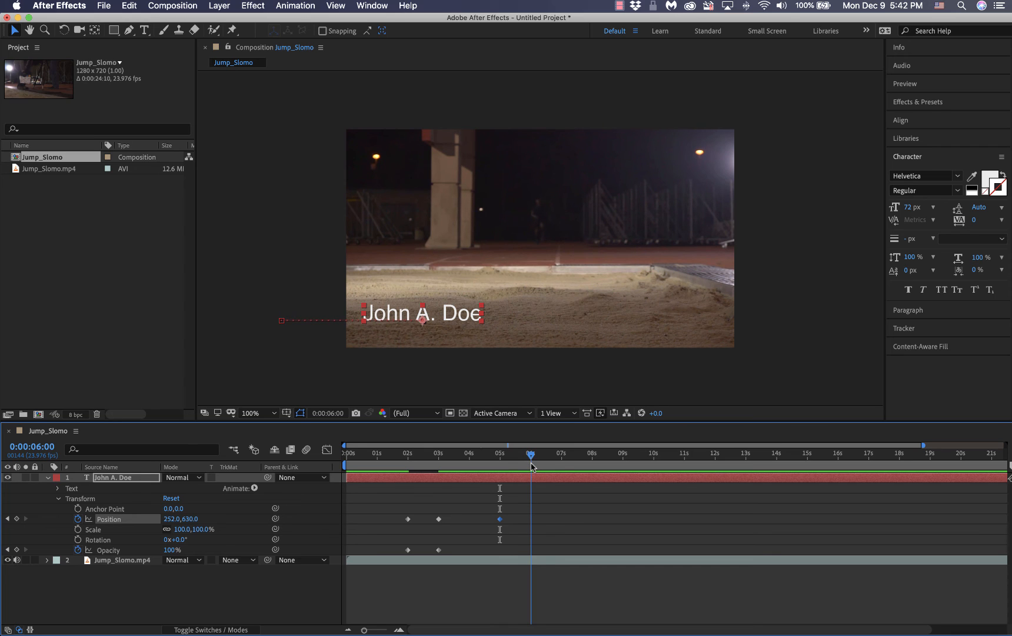
pyautogui.moveTo(531, 465); pyautogui.dragTo(562, 471)
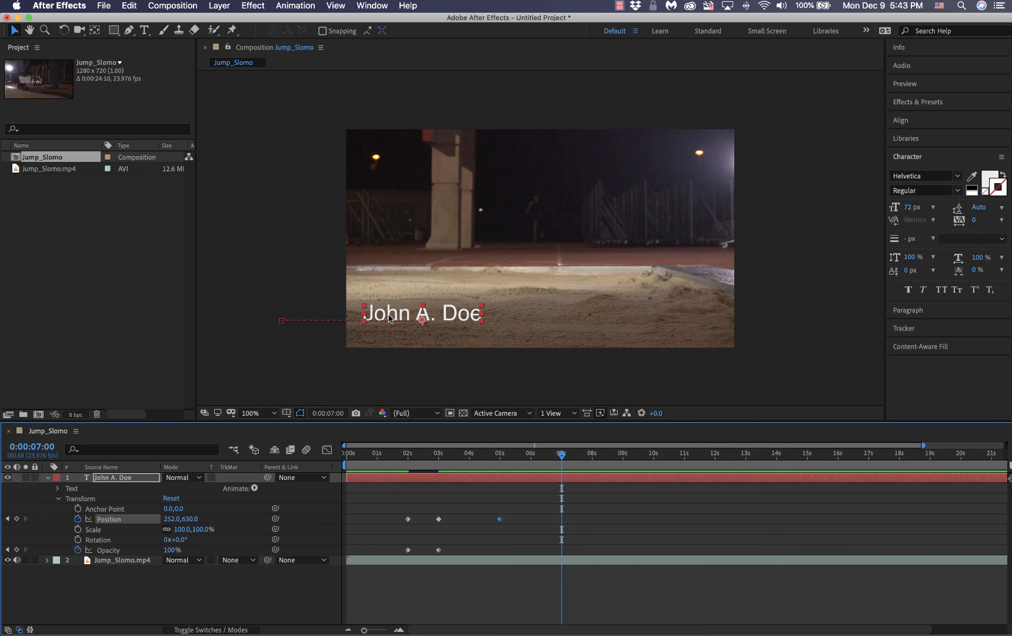
pyautogui.moveTo(389, 318); pyautogui.dragTo(766, 325)
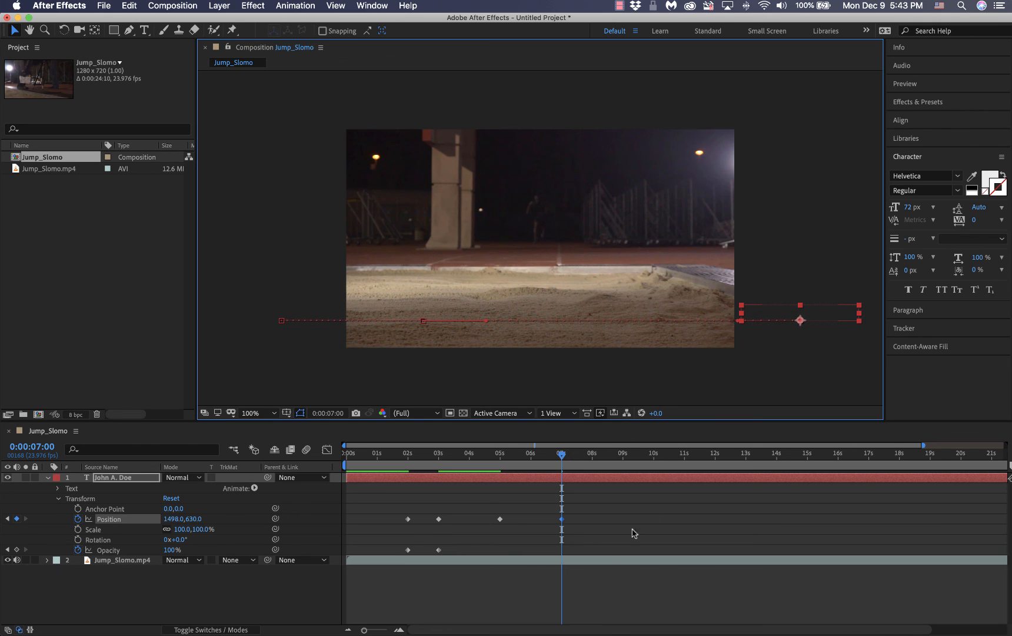
# Keyframe the name text's Opacity at 100% at 0:00:05:00 and at 0% at 0:00:06:00
pyautogui.moveTo(561, 457); pyautogui.dragTo(501, 480)
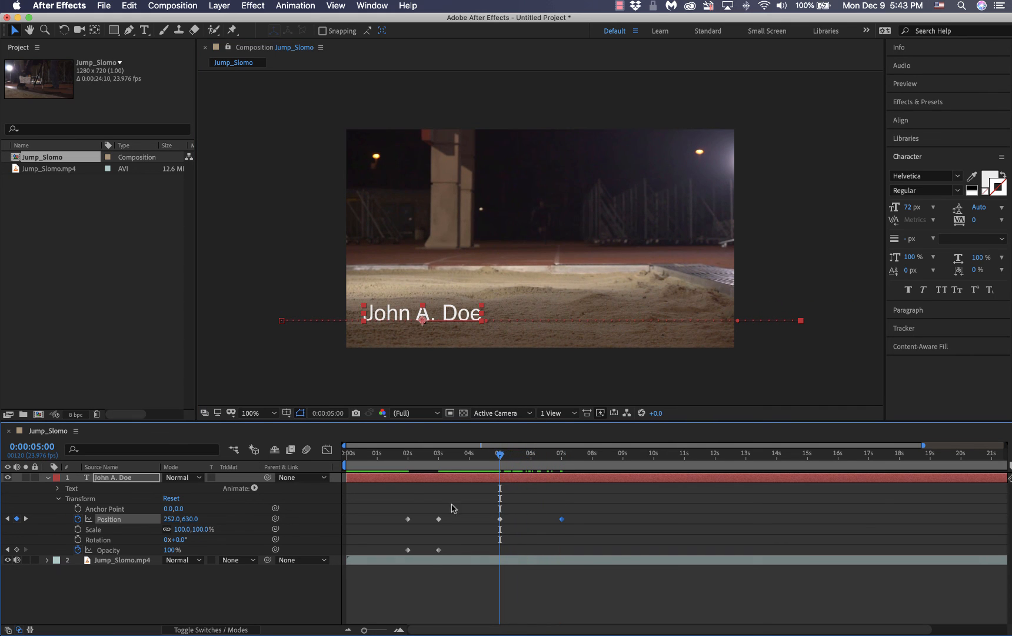
pyautogui.click(17, 549)
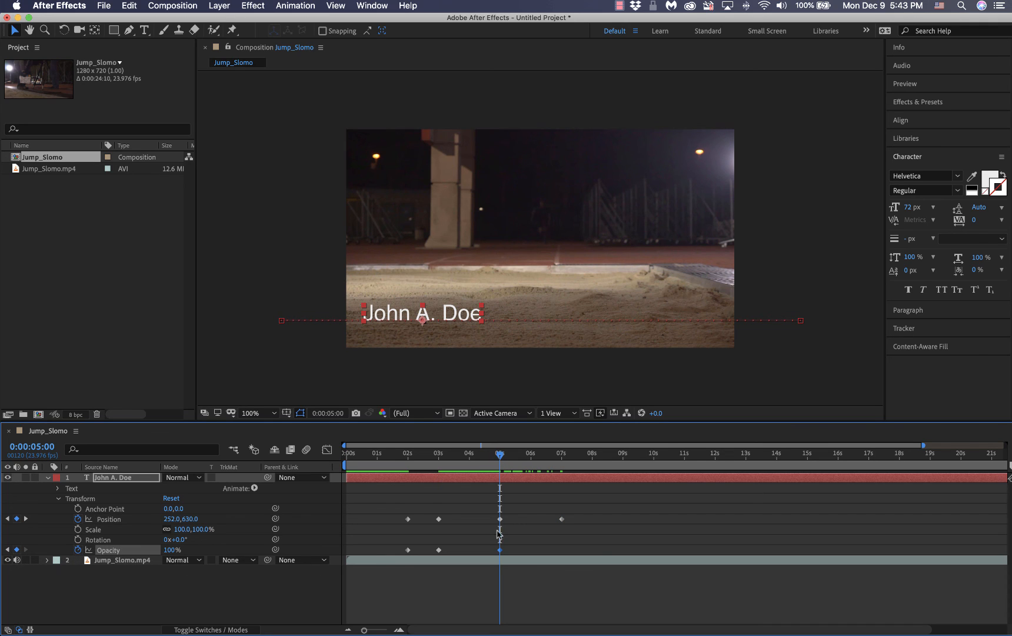
pyautogui.moveTo(511, 456); pyautogui.dragTo(532, 465)
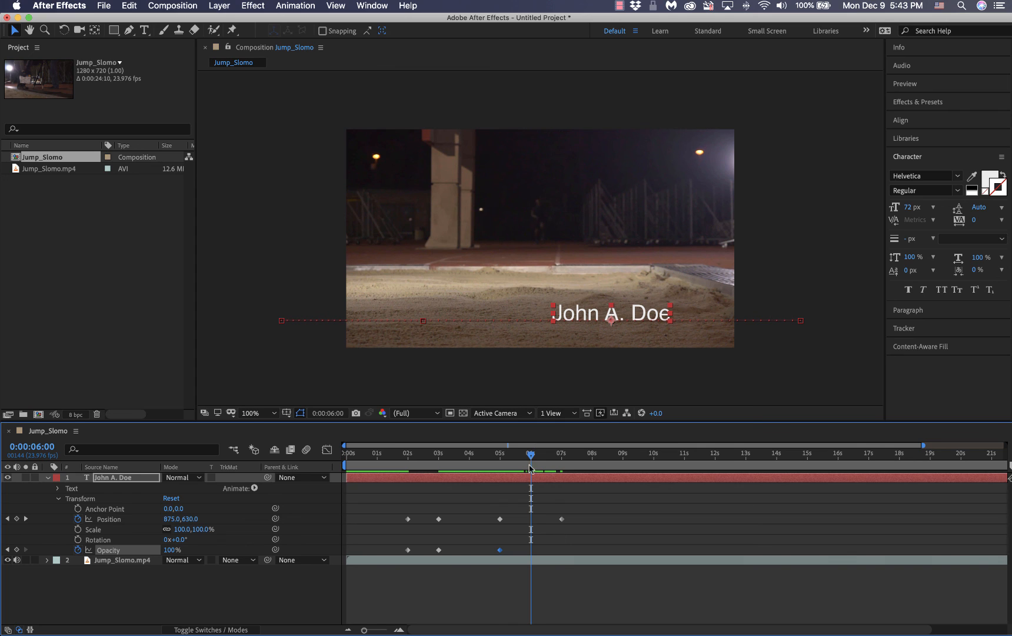
pyautogui.moveTo(171, 549); pyautogui.dragTo(88, 551)
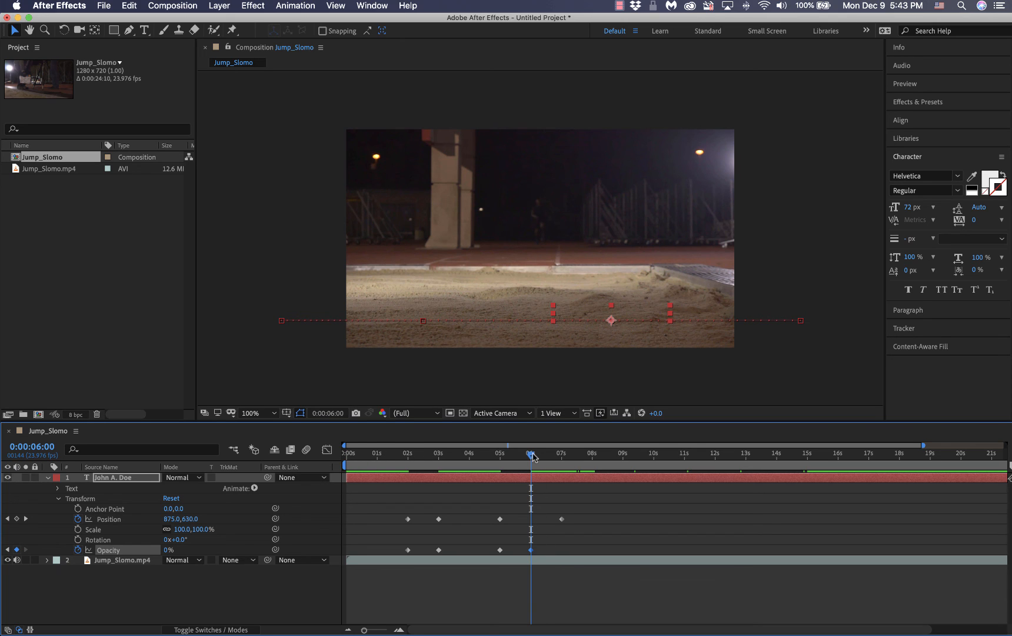
# Try the final Opacity keyframe at 0:00:07:00 with a preview of the fade-out, and return the keyframe to 0:00:06:00
pyautogui.click(562, 454)
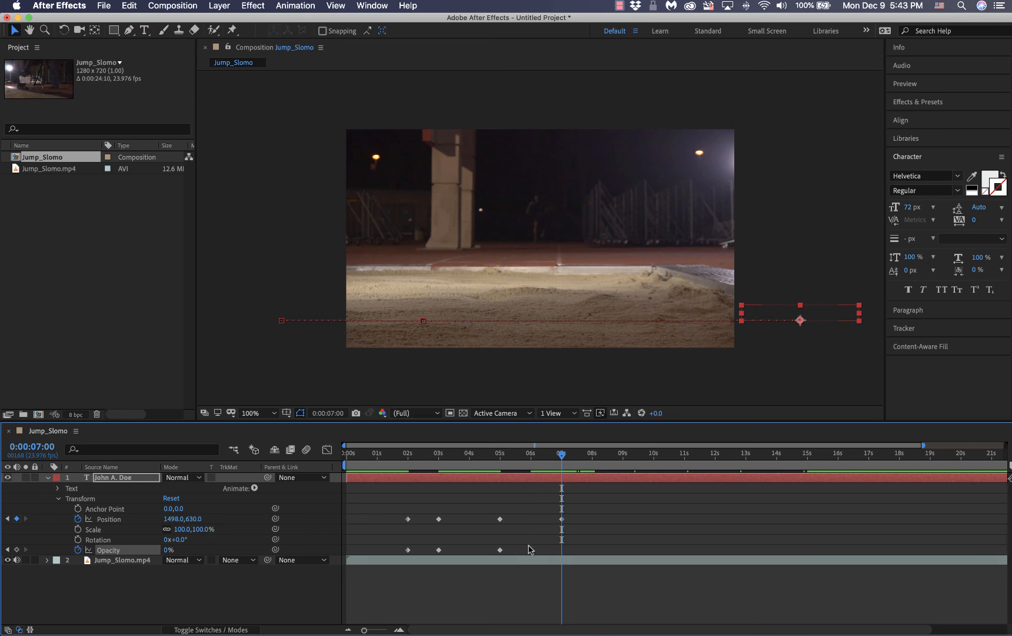
pyautogui.moveTo(530, 550); pyautogui.dragTo(555, 555)
pyautogui.moveTo(561, 455); pyautogui.dragTo(374, 469)
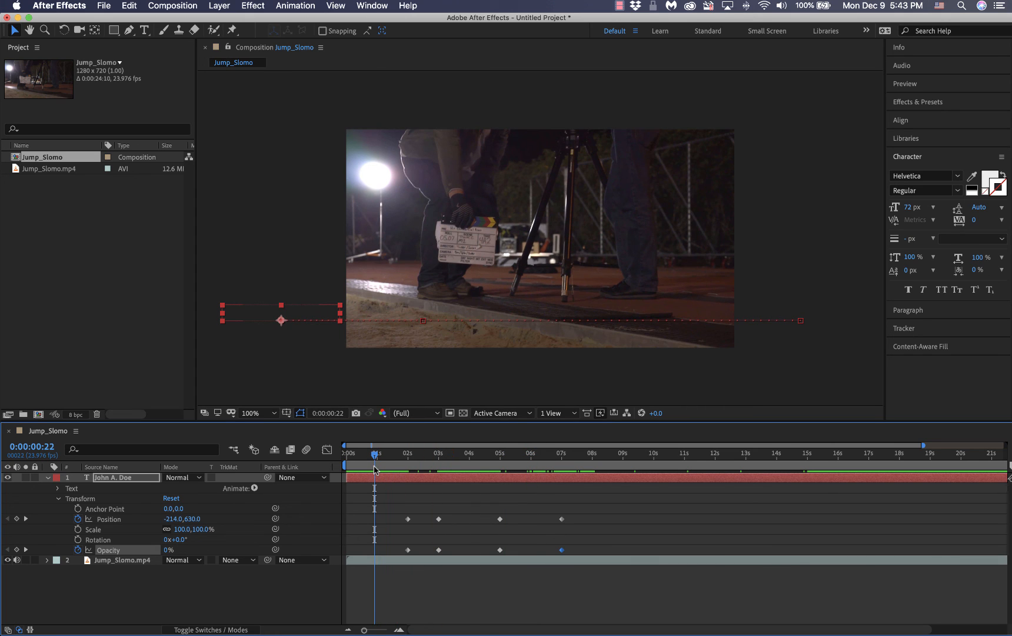
pyautogui.press('space')
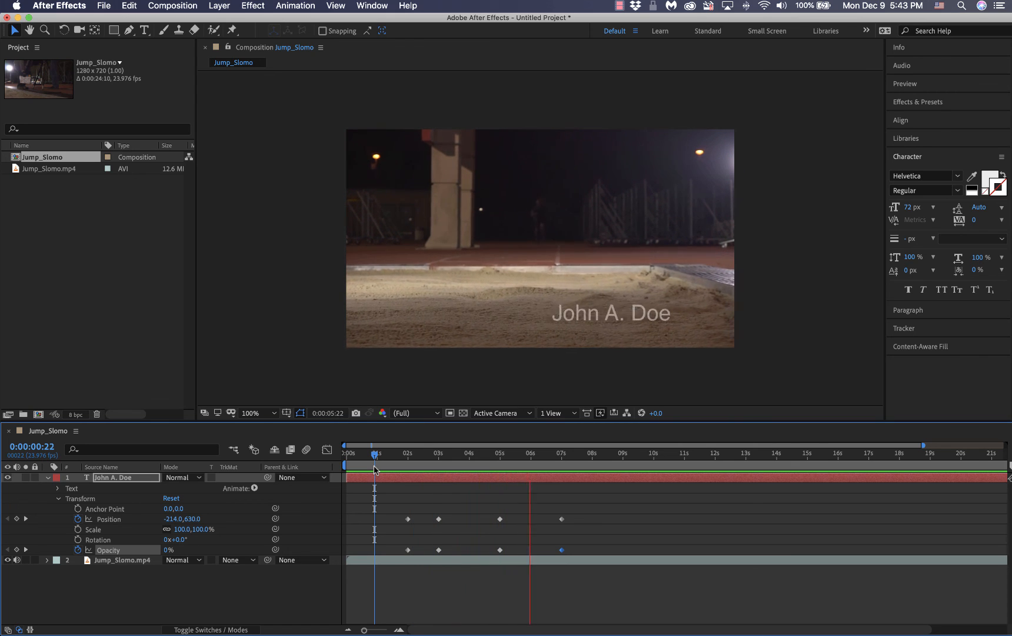
pyautogui.press('space')
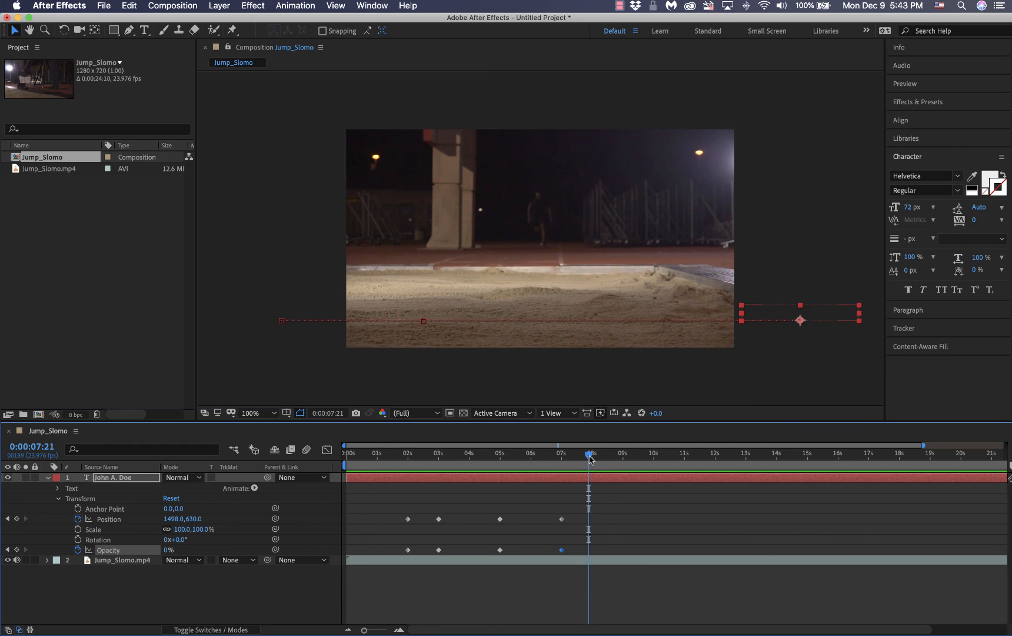
pyautogui.moveTo(588, 455); pyautogui.dragTo(532, 464)
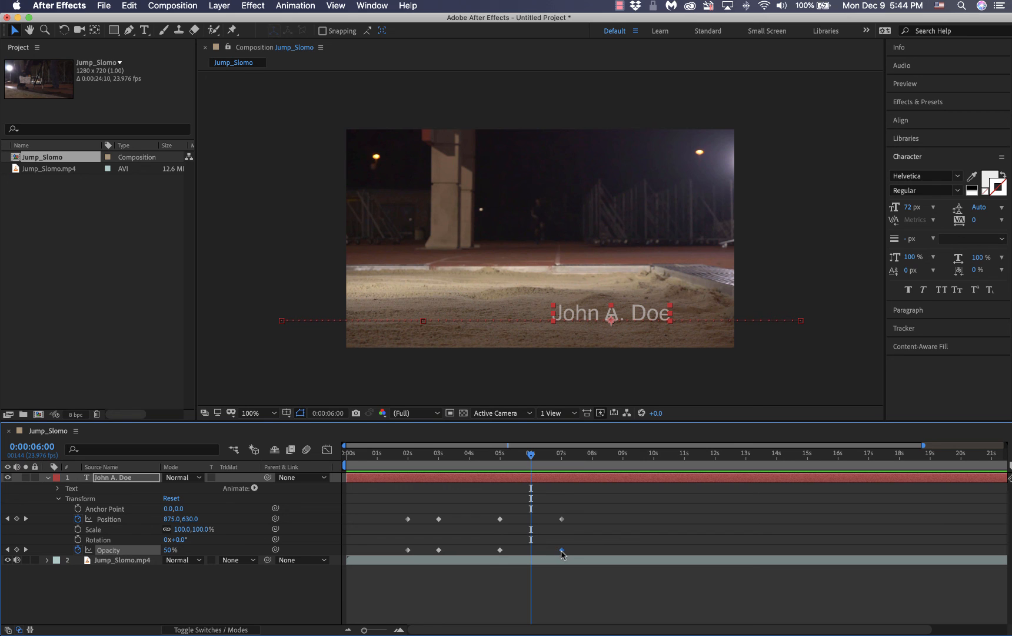
pyautogui.moveTo(561, 550); pyautogui.dragTo(536, 556)
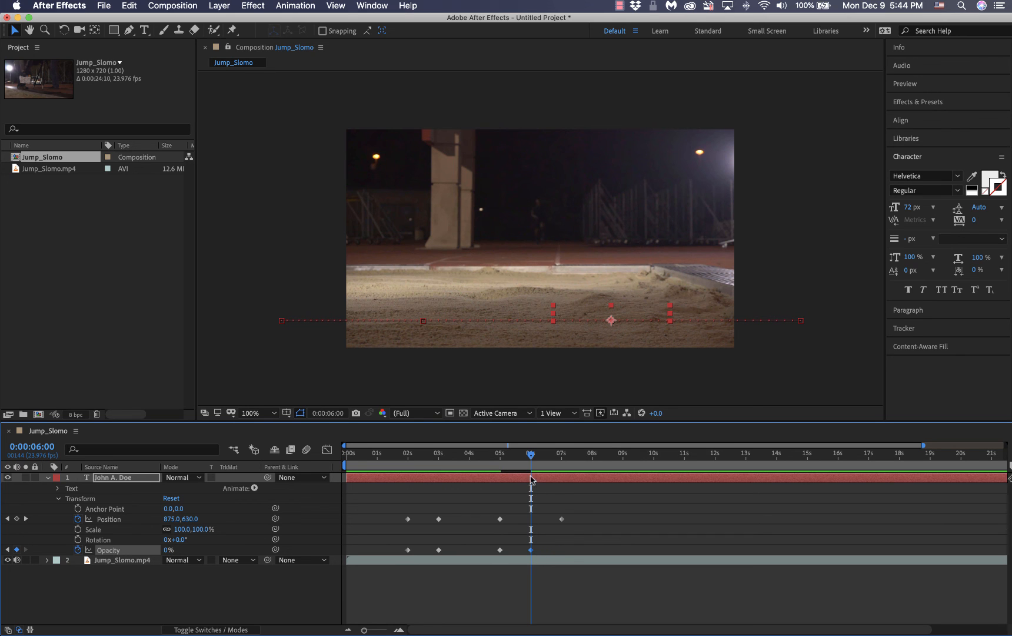
# Preview the name title's full slide and fade animation from about 0:00:00:02
pyautogui.moveTo(531, 457); pyautogui.dragTo(350, 455)
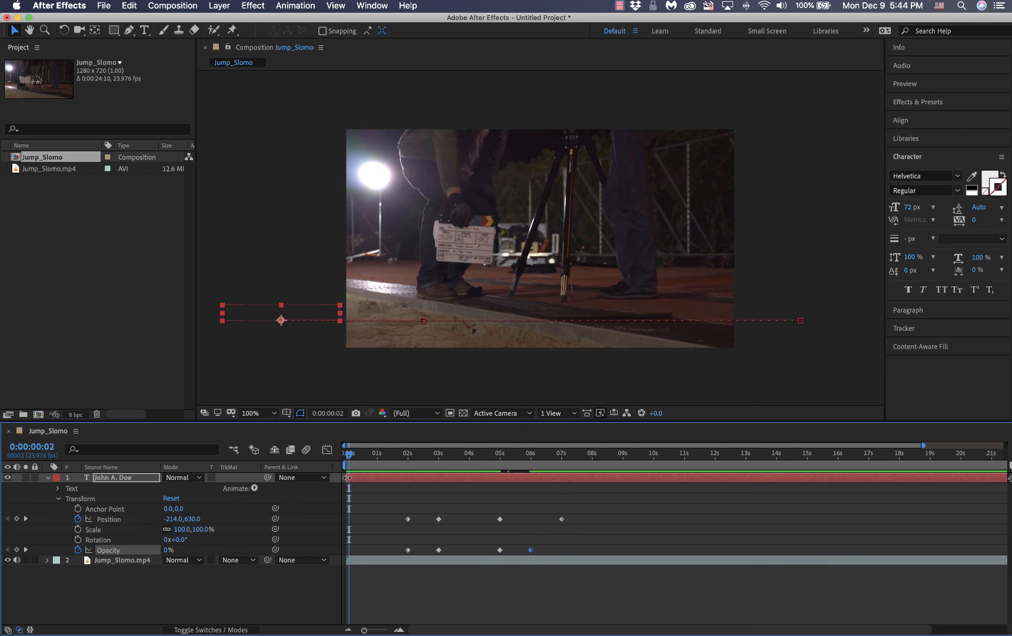
pyautogui.press('space')
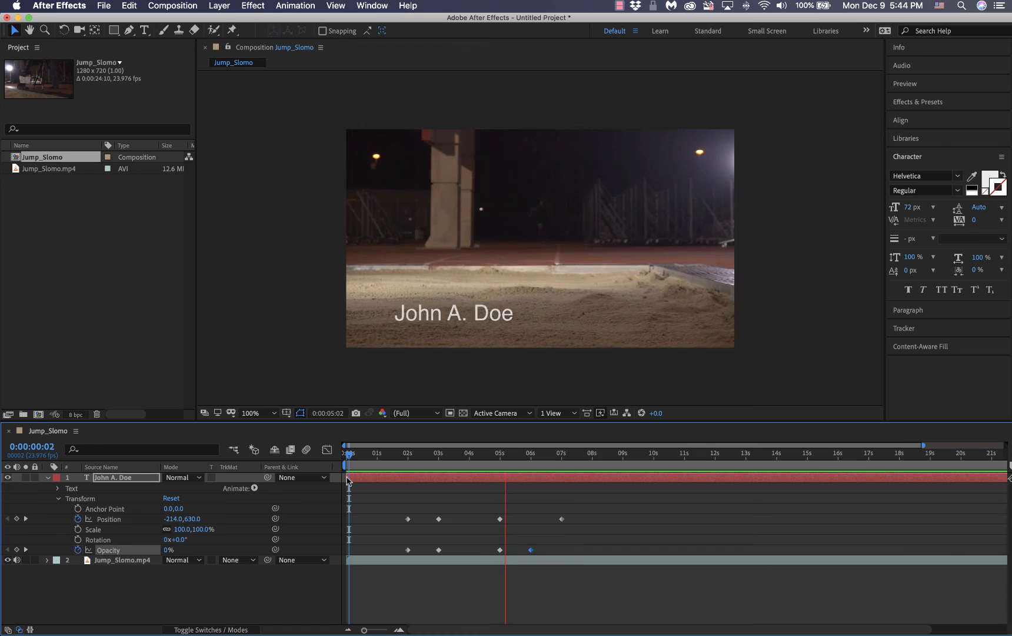
pyautogui.press('space')
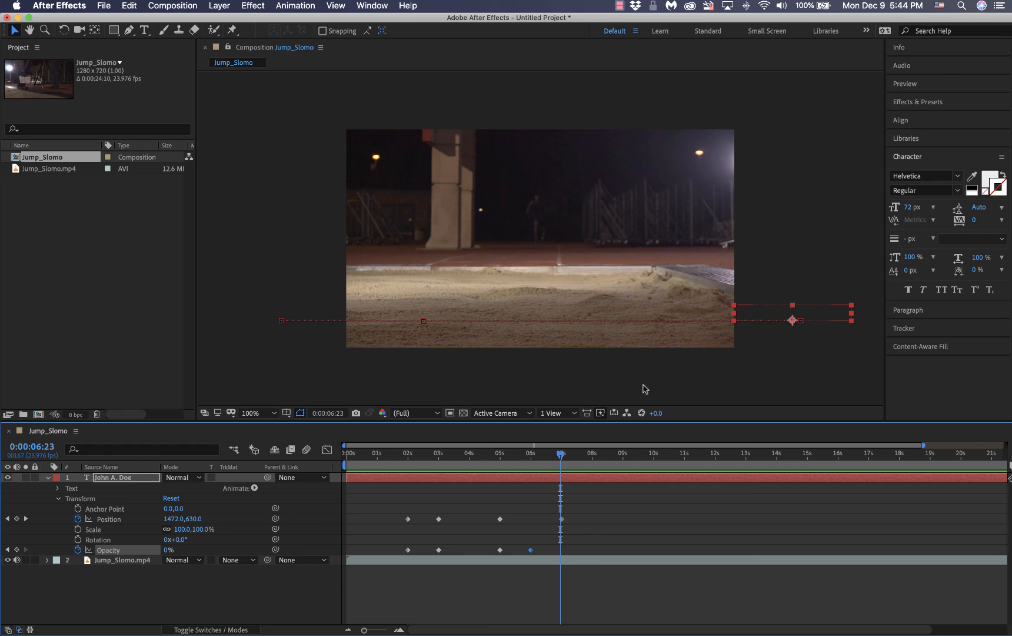
# Delete the name text's Position keyframe at 0:00:07:00
pyautogui.moveTo(565, 456); pyautogui.dragTo(500, 511)
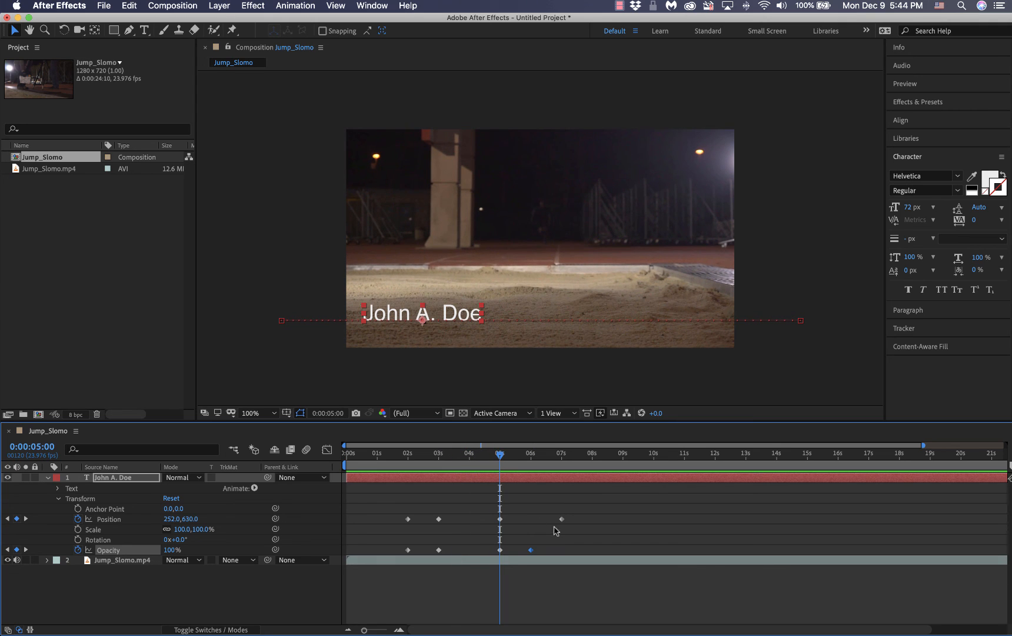
pyautogui.moveTo(503, 462); pyautogui.dragTo(505, 507)
pyautogui.moveTo(578, 509); pyautogui.dragTo(553, 527)
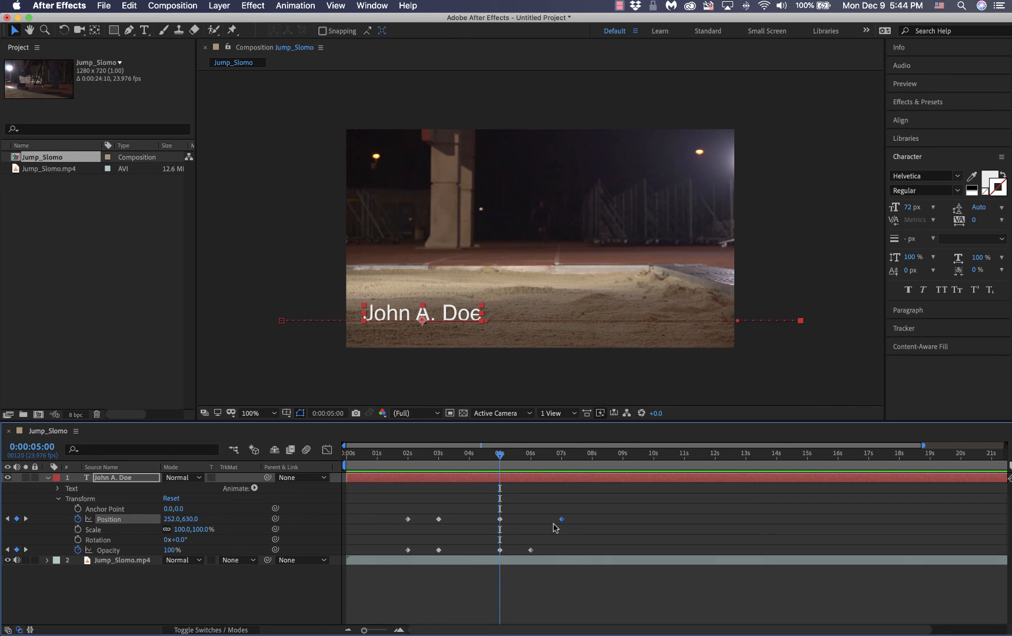
pyautogui.press('Delete')
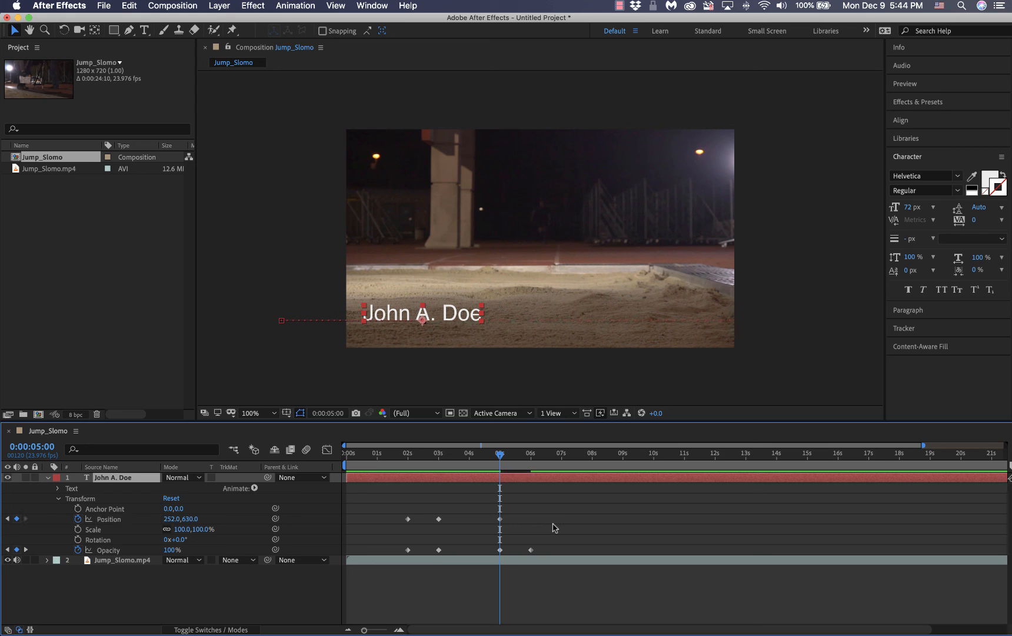
# Keyframe the name text's Position straight up beyond the frame's upper edge, at 252, -68, at 0:00:07:00
pyautogui.moveTo(501, 456); pyautogui.dragTo(563, 475)
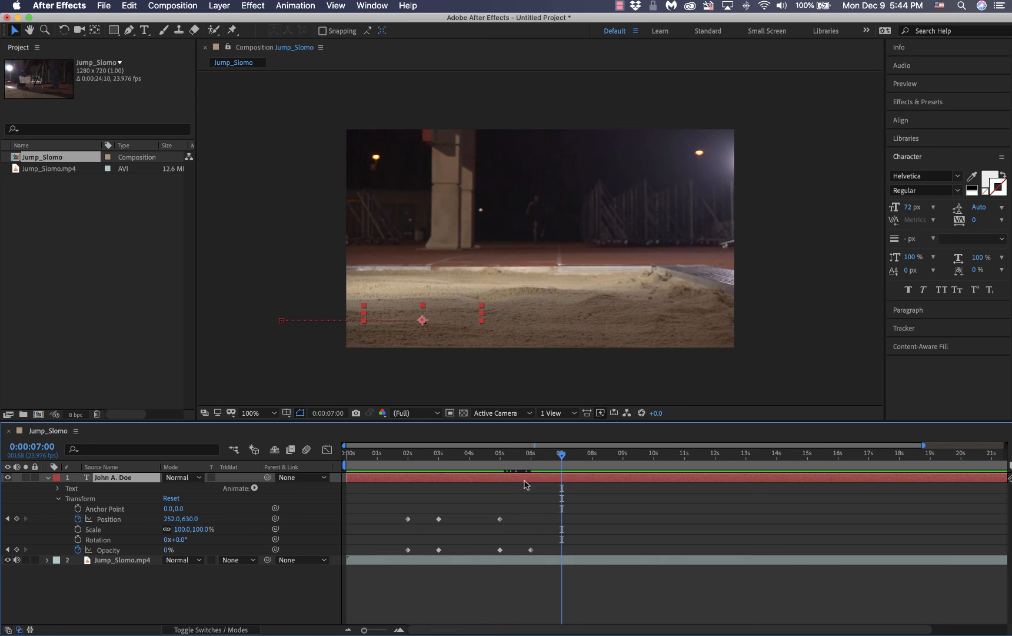
pyautogui.click(621, 7)
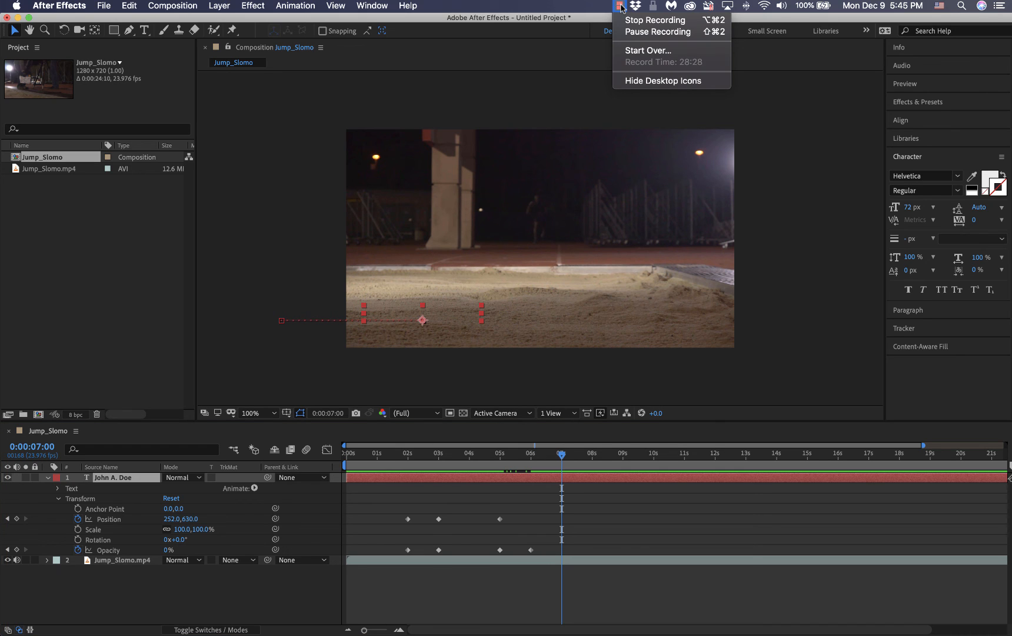
pyautogui.click(628, 32)
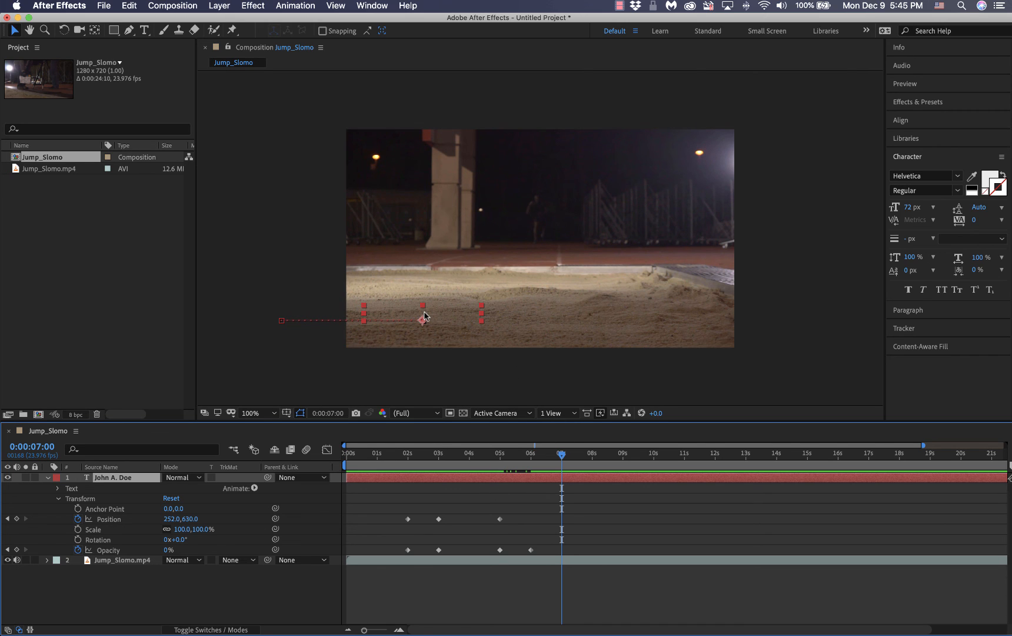
pyautogui.moveTo(425, 316); pyautogui.dragTo(444, 104)
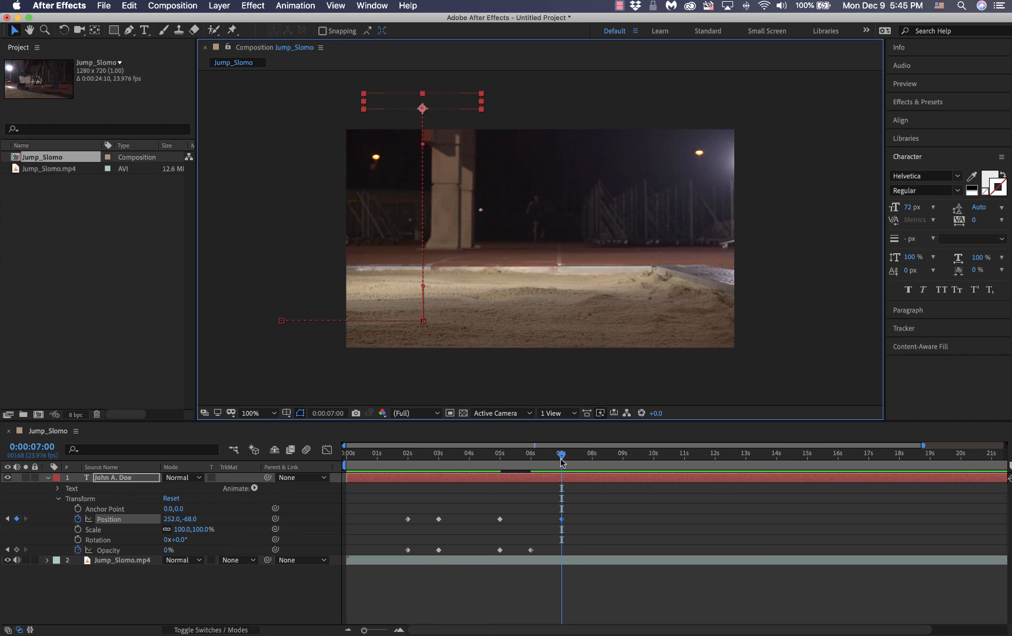
# Preview the title animation with its upward exit from about 0:00:00:10, and collapse the name text layer's properties
pyautogui.moveTo(563, 456); pyautogui.dragTo(361, 476)
pyautogui.press('space')
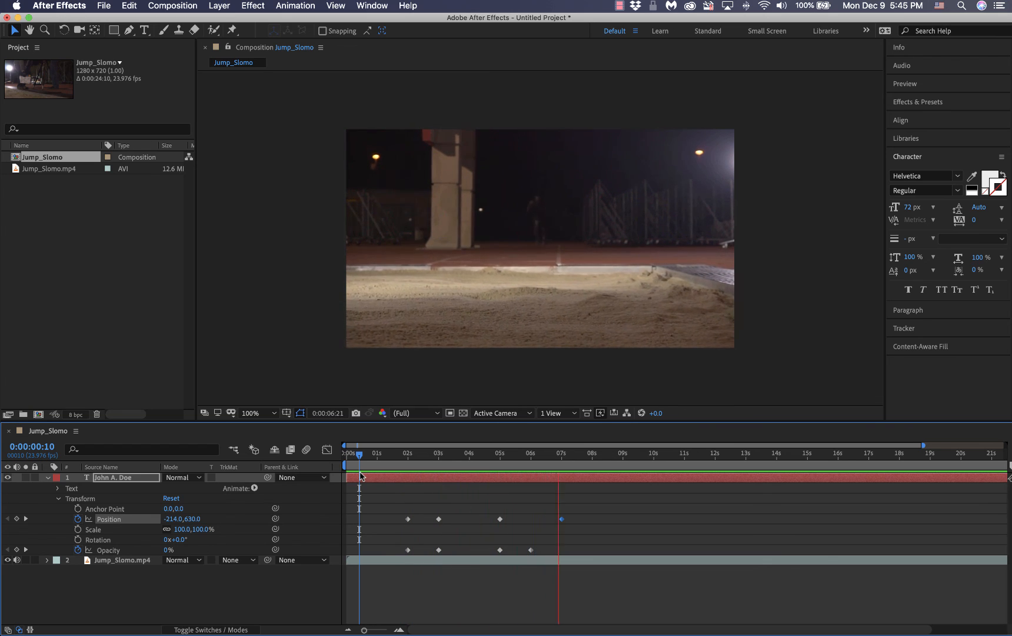
pyautogui.press('space')
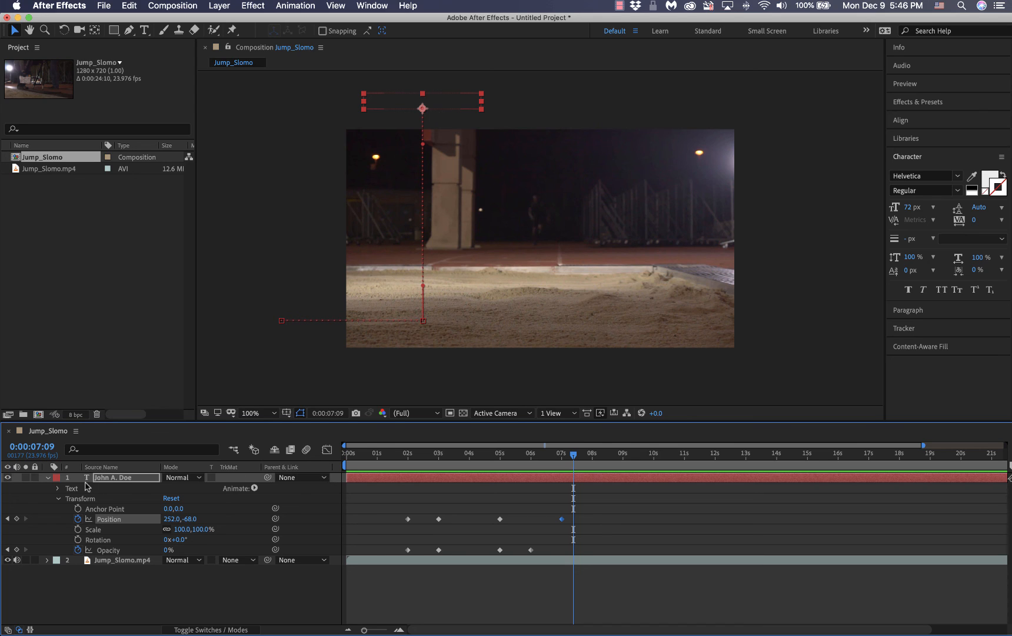
pyautogui.click(59, 498)
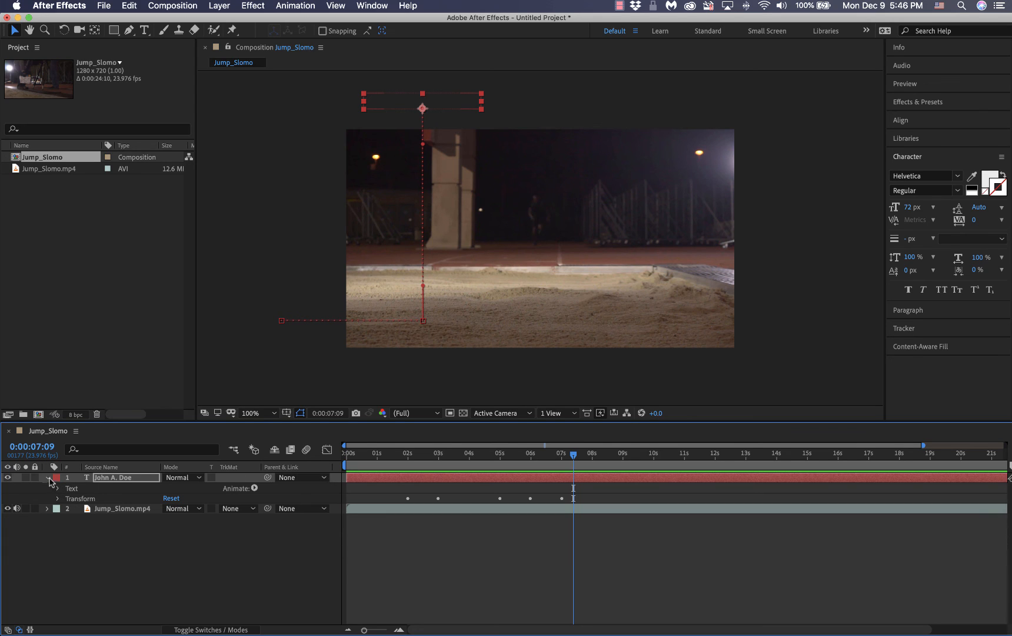
pyautogui.click(49, 478)
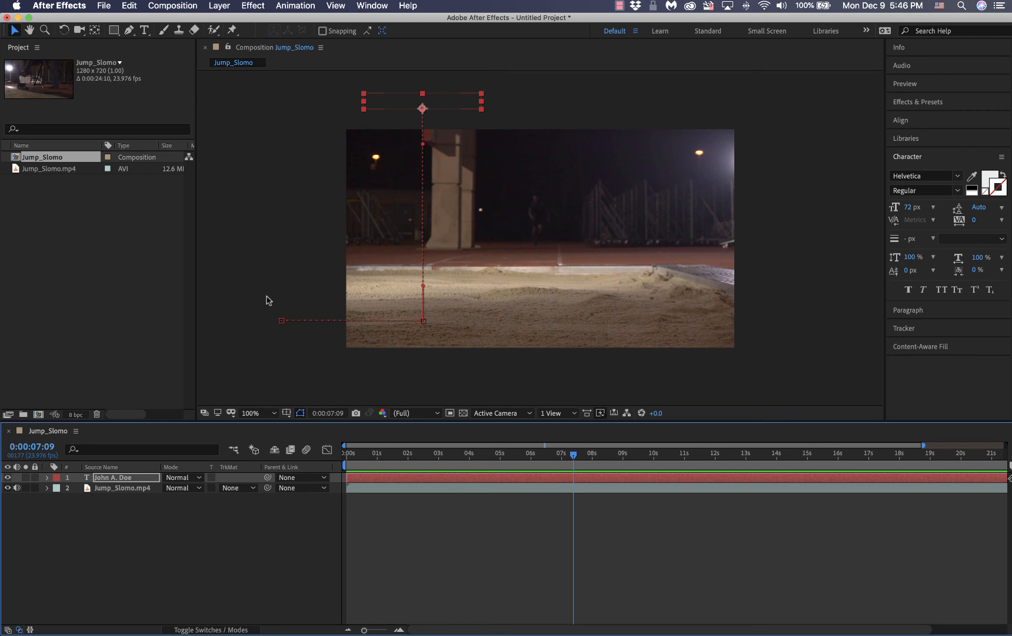
# Switch to YouTube in Firefox, search for "after effects text tutorial" and look through the results
pyautogui.hotkey('ctrl', 'Up')
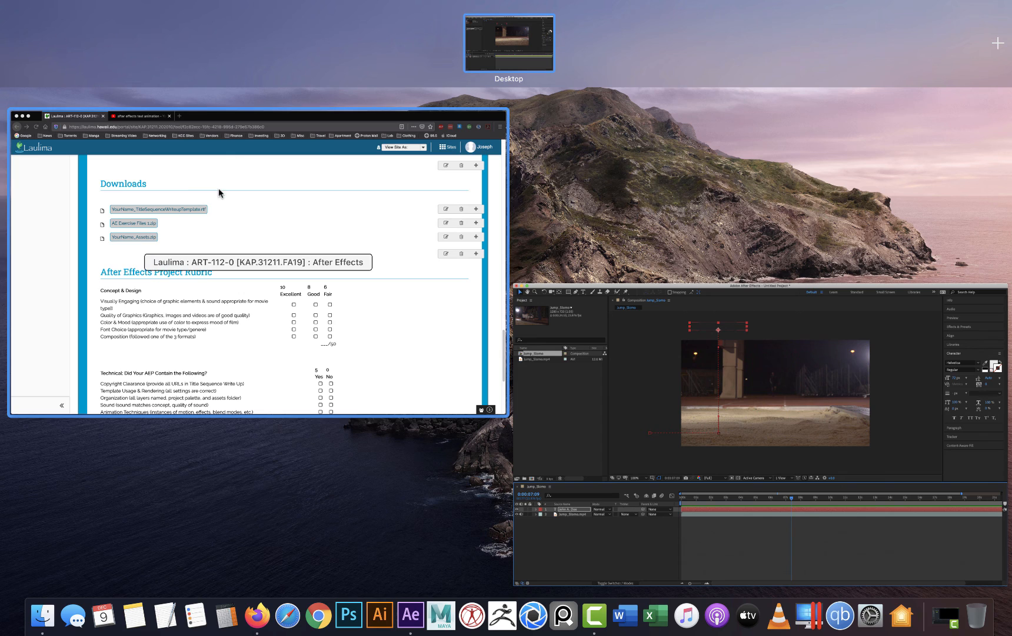
pyautogui.click(218, 187)
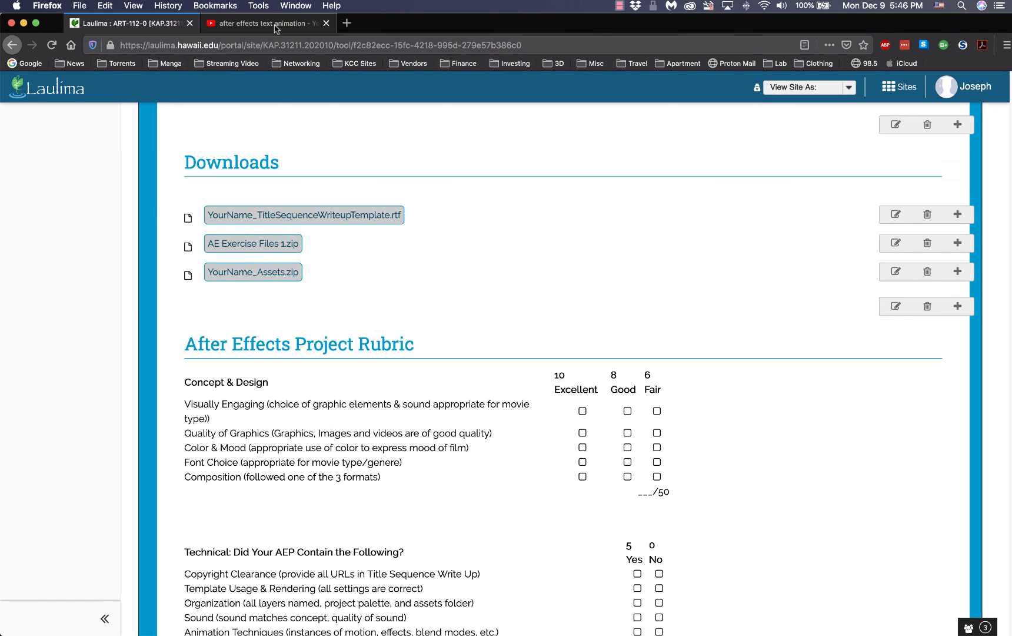
pyautogui.click(275, 28)
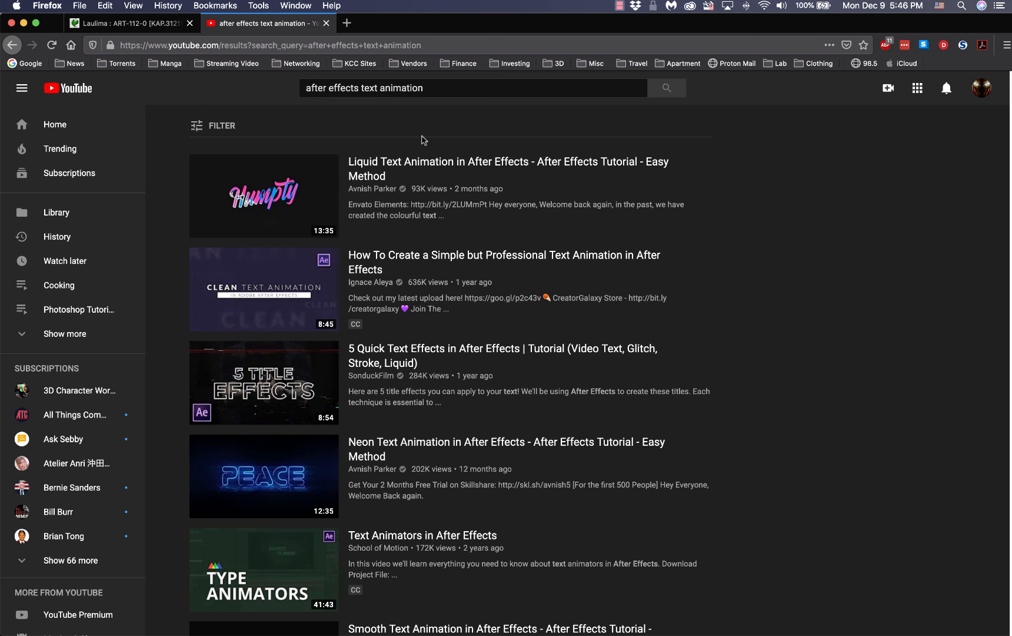
pyautogui.doubleClick(399, 89)
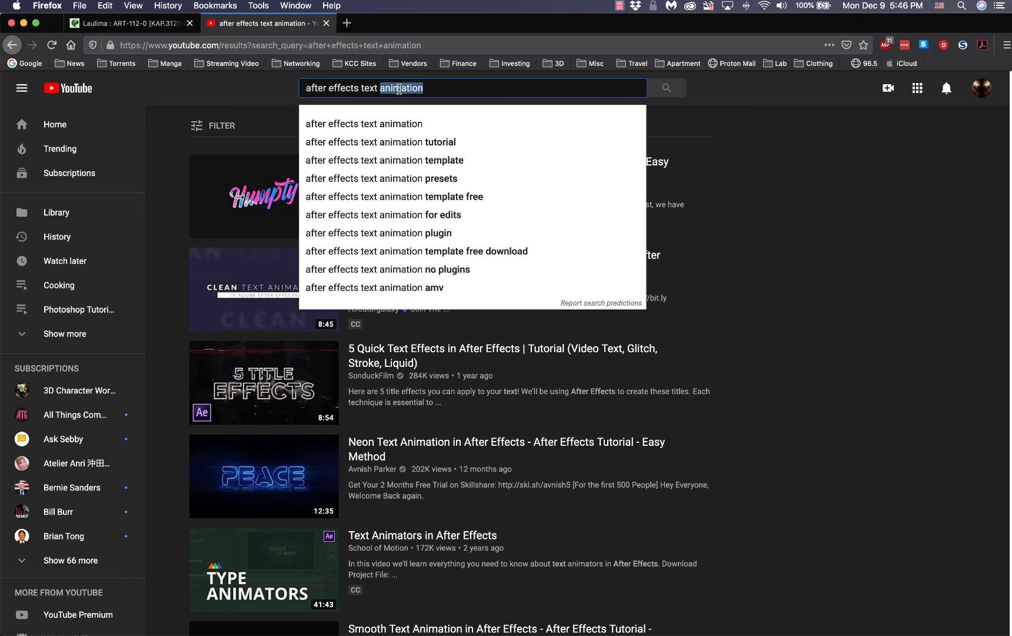
pyautogui.write('tut')
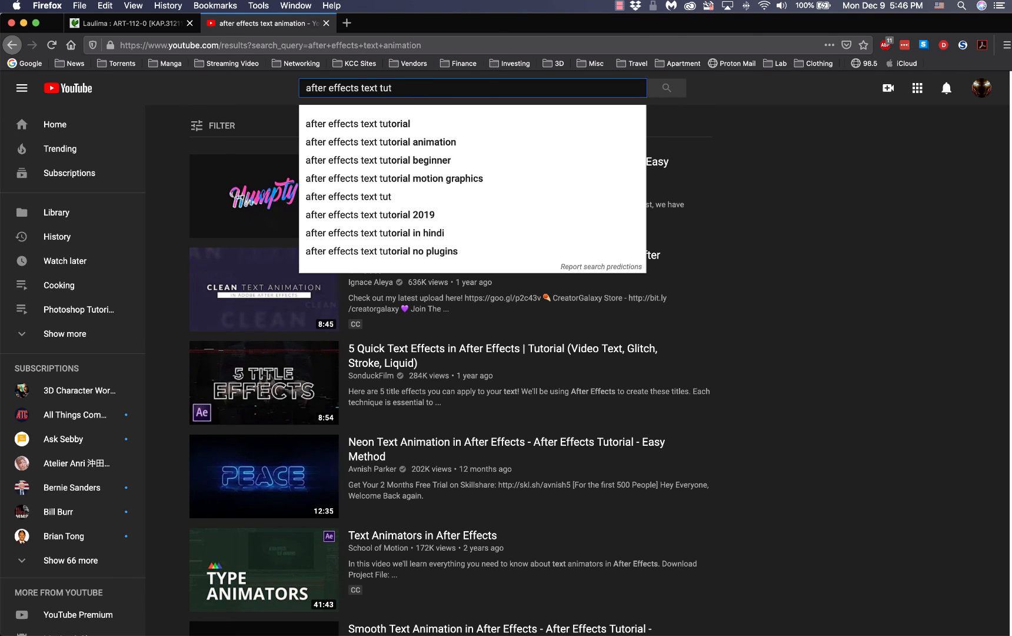
pyautogui.write('orials')
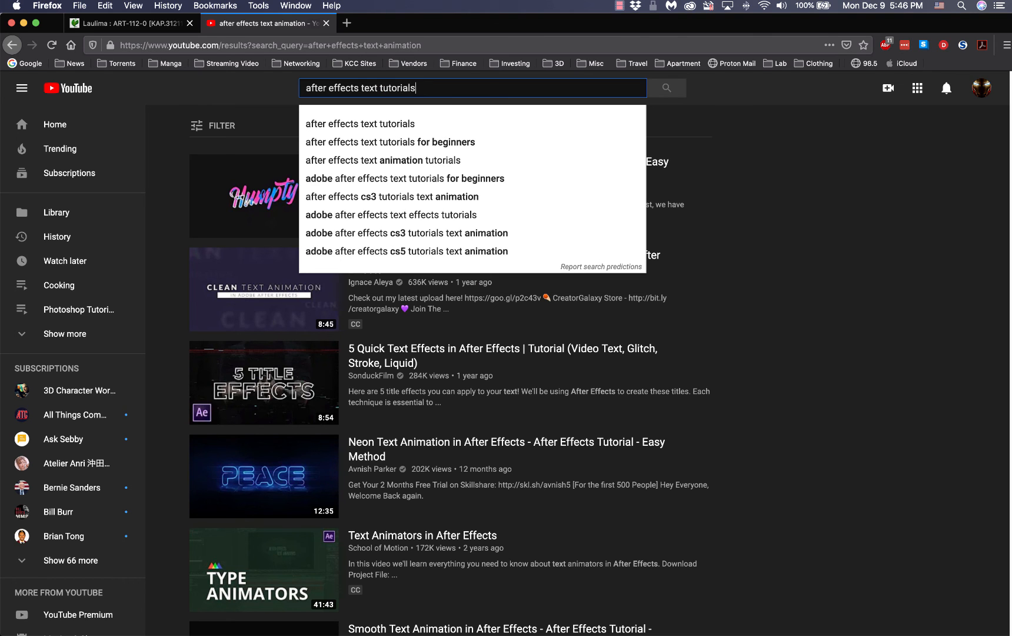
pyautogui.press('BackSpace')
pyautogui.press('Return')
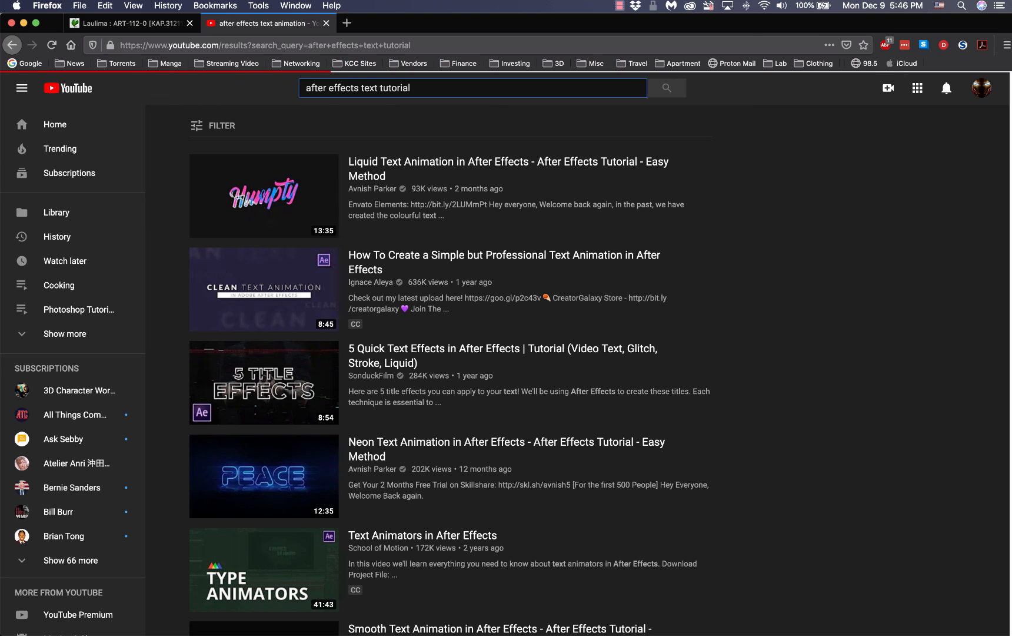
pyautogui.scroll(-5, 377, 265)
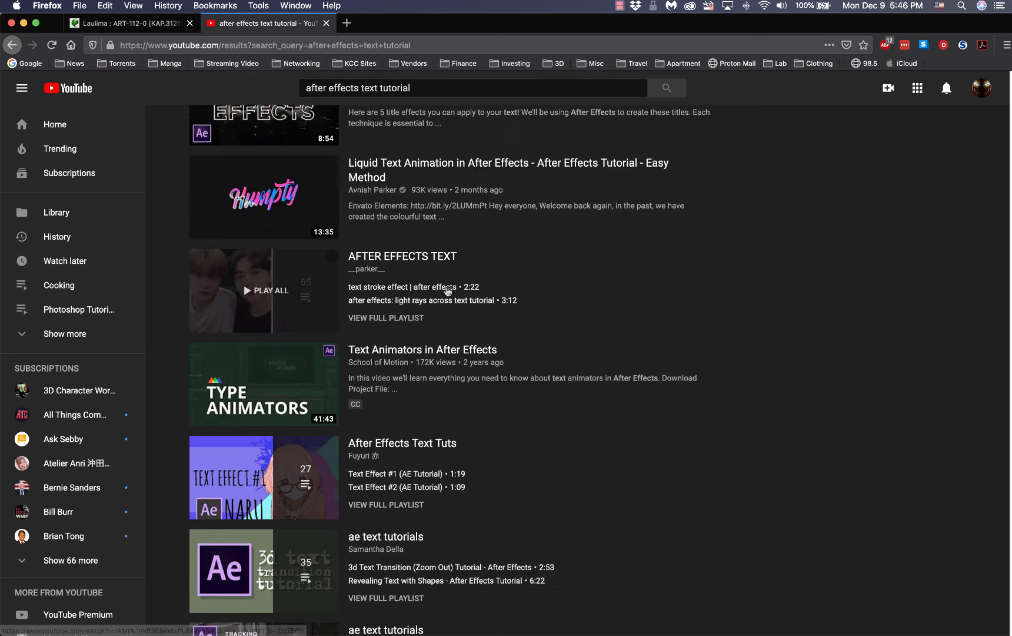
pyautogui.scroll(-10, 468, 284)
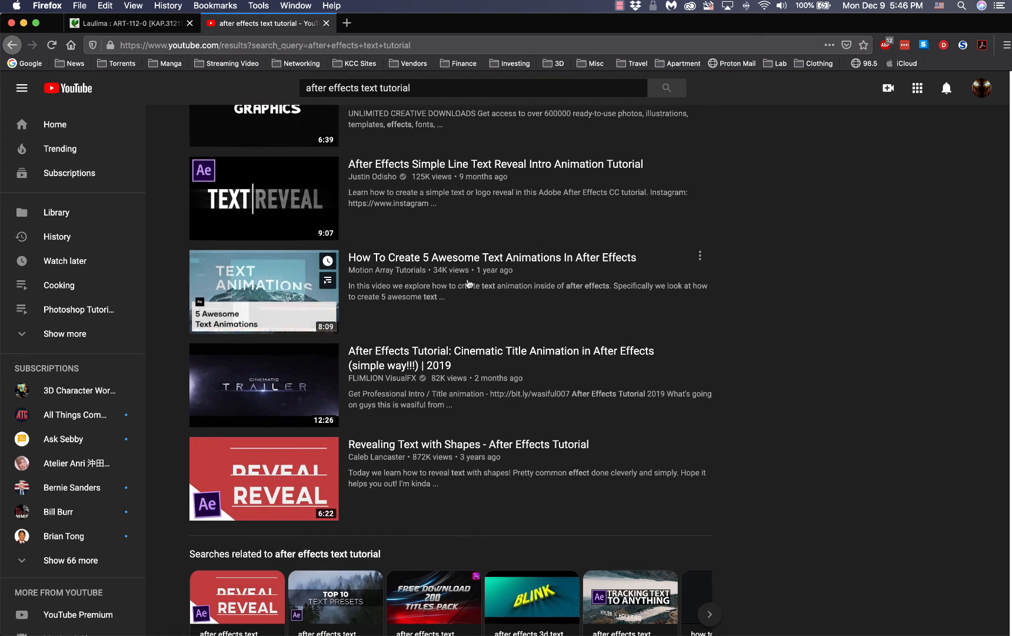
pyautogui.scroll(-3, 469, 284)
pyautogui.scroll(20, 470, 284)
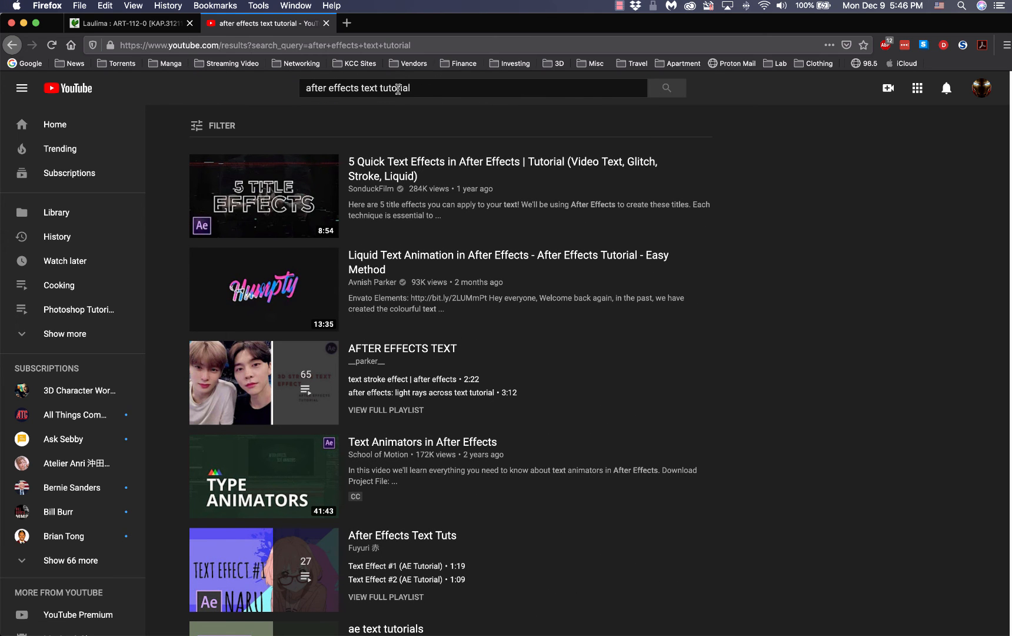
# Search YouTube for "after effects text marvel" and look over the Marvel-style title tutorials
pyautogui.doubleClick(397, 88)
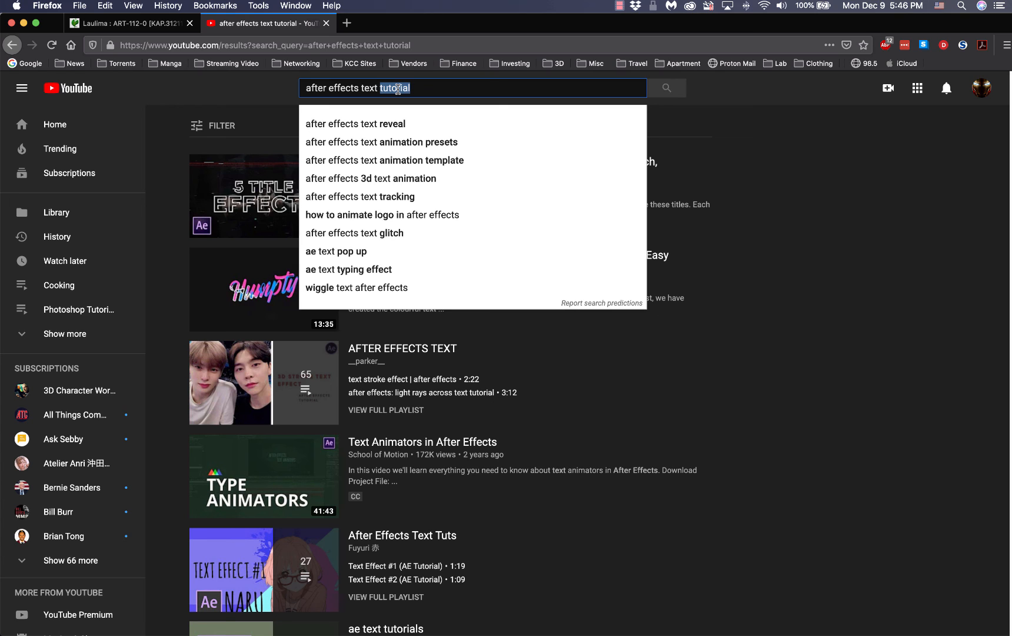
pyautogui.write('marve')
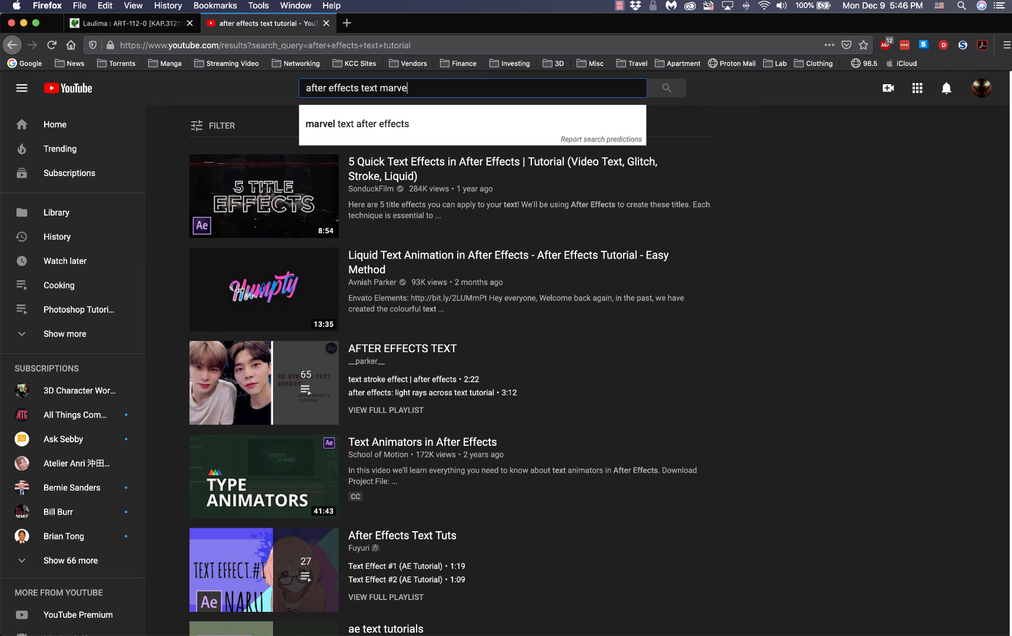
pyautogui.write('l')
pyautogui.press('Return')
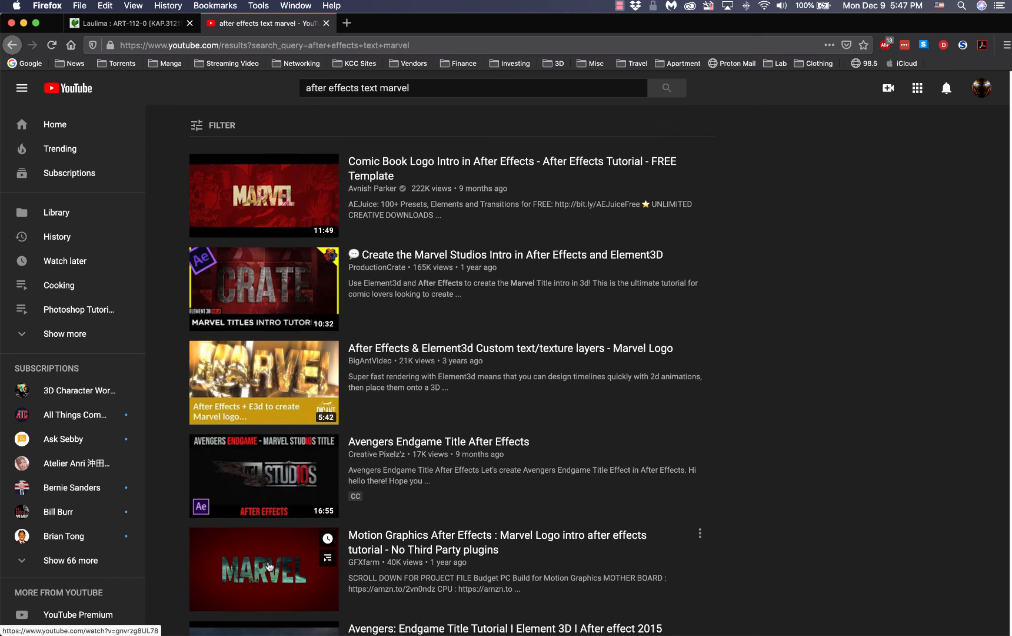
pyautogui.scroll(-2, 269, 559)
pyautogui.scroll(-2, 279, 520)
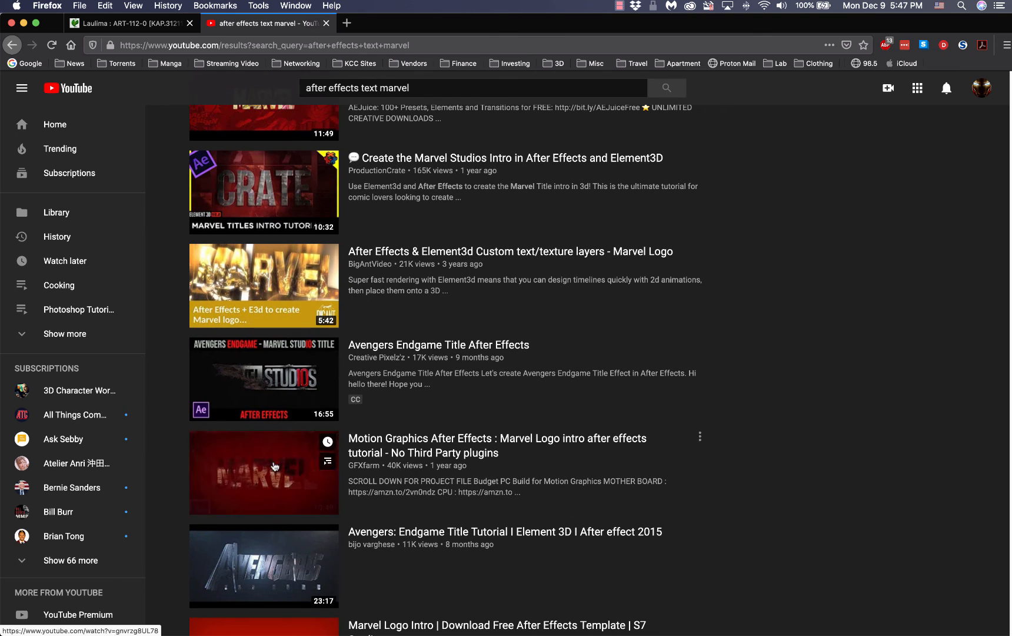
pyautogui.scroll(4, 280, 428)
pyautogui.moveTo(292, 207)
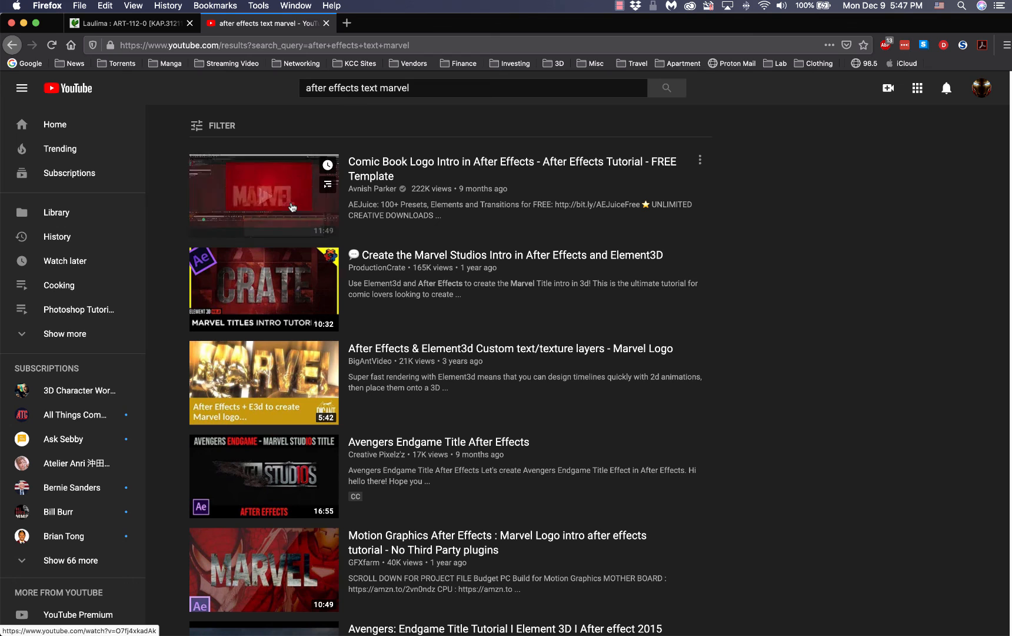
pyautogui.moveTo(259, 317)
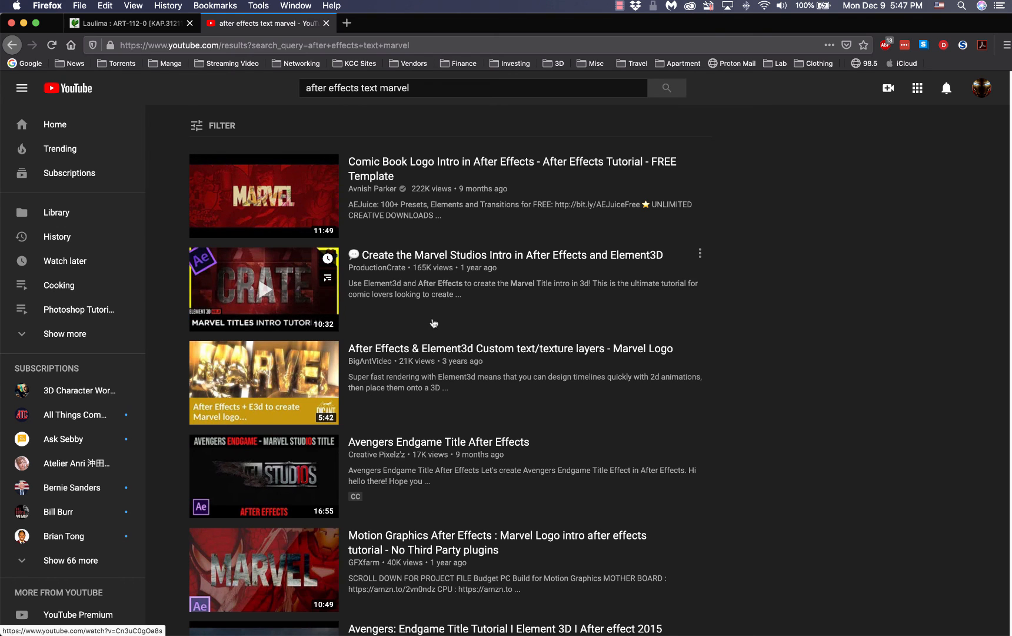
pyautogui.moveTo(542, 379)
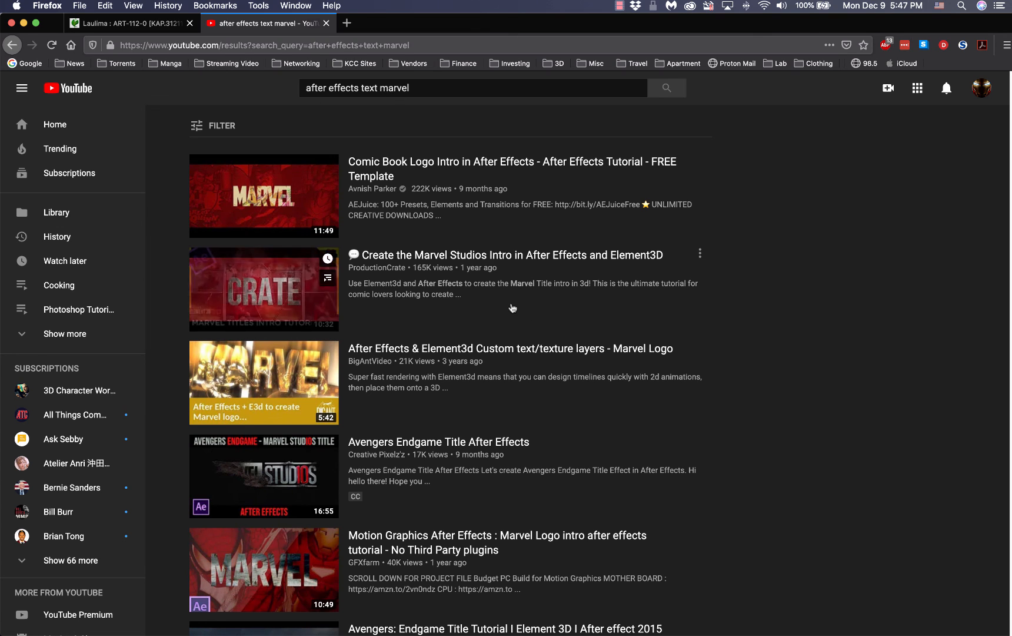
pyautogui.moveTo(452, 227)
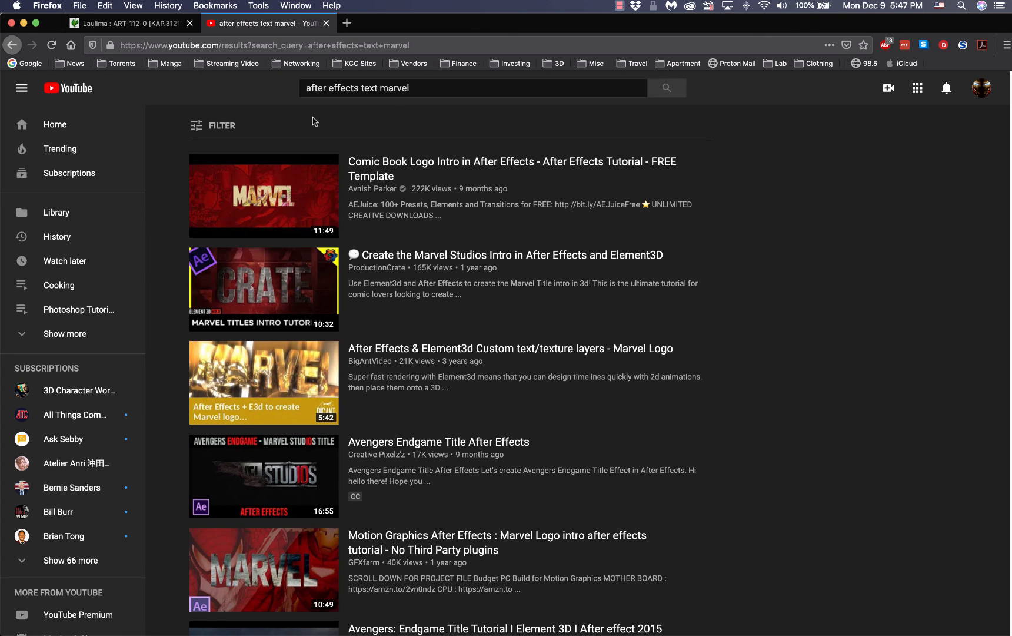
# Switch back to After Effects and expand the Align options
pyautogui.hotkey('ctrl', 'Up')
pyautogui.click(266, 248)
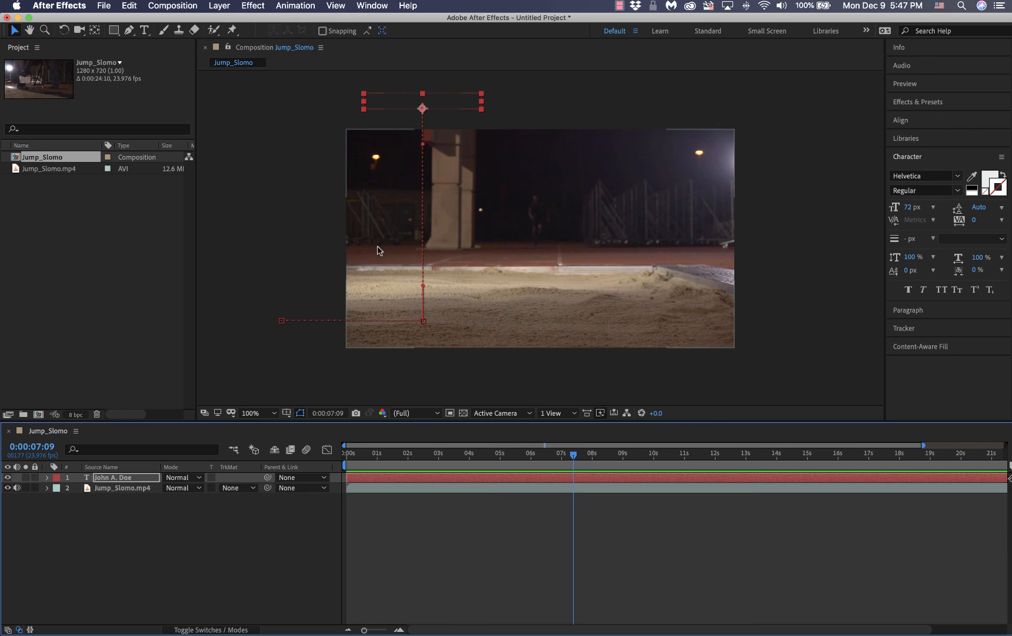
pyautogui.click(954, 123)
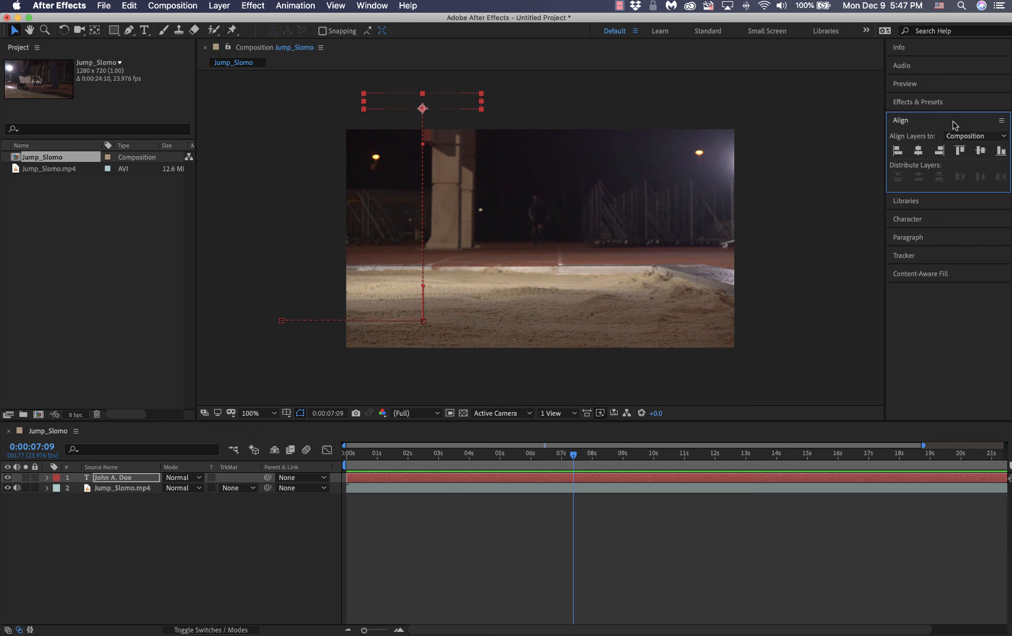